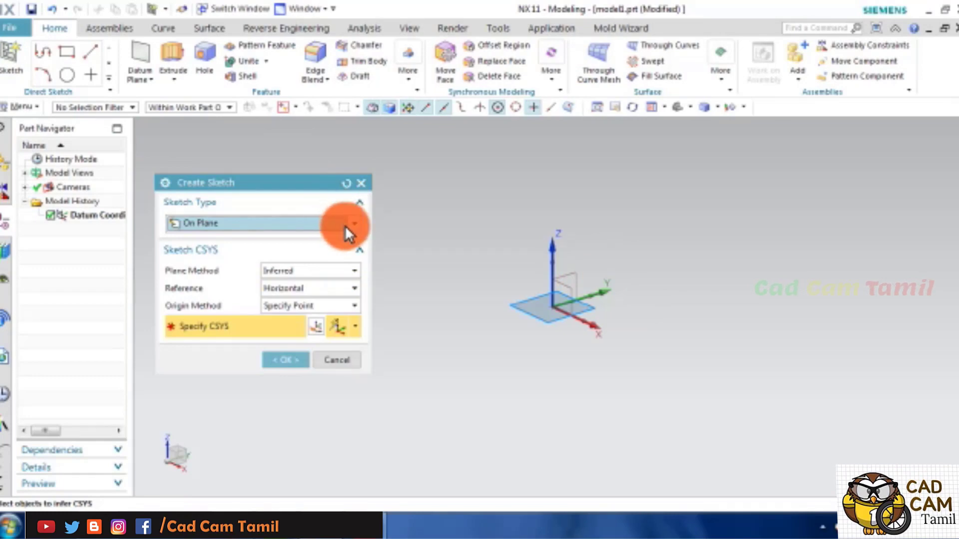
{"action": "left_click", "coordinate": [353, 226]}
{"action": "left_click", "coordinate": [352, 226]}
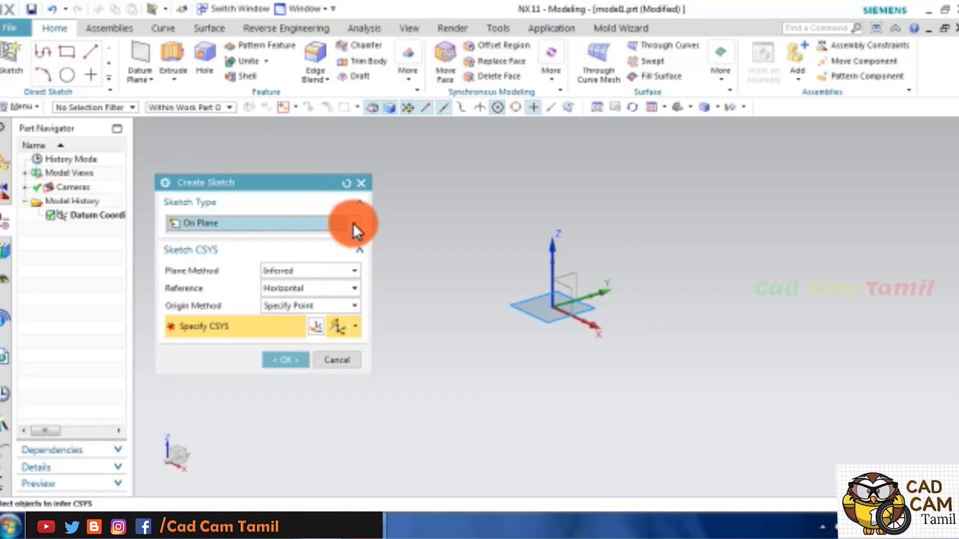
{"action": "left_click", "coordinate": [345, 226]}
{"action": "left_click", "coordinate": [294, 253]}
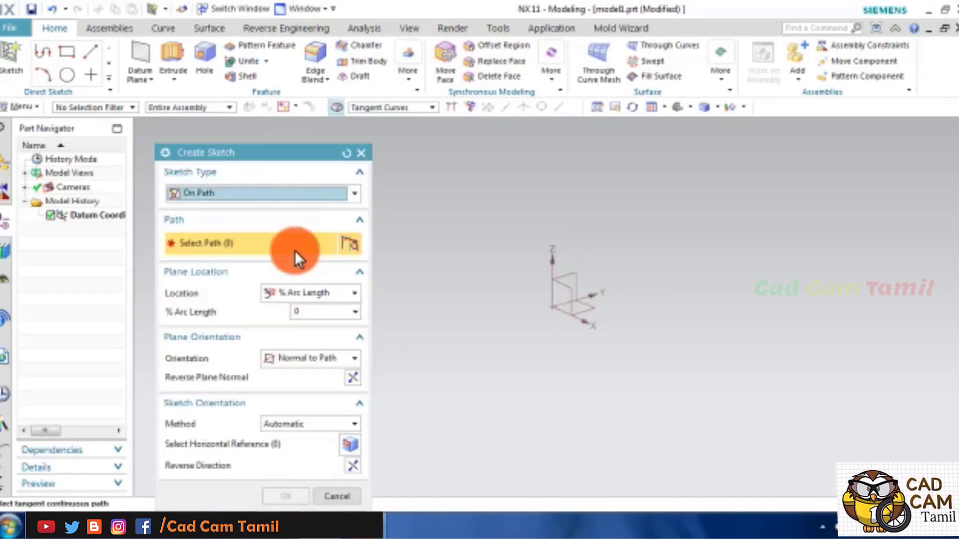
{"action": "left_click", "coordinate": [212, 193]}
{"action": "left_click", "coordinate": [207, 208]}
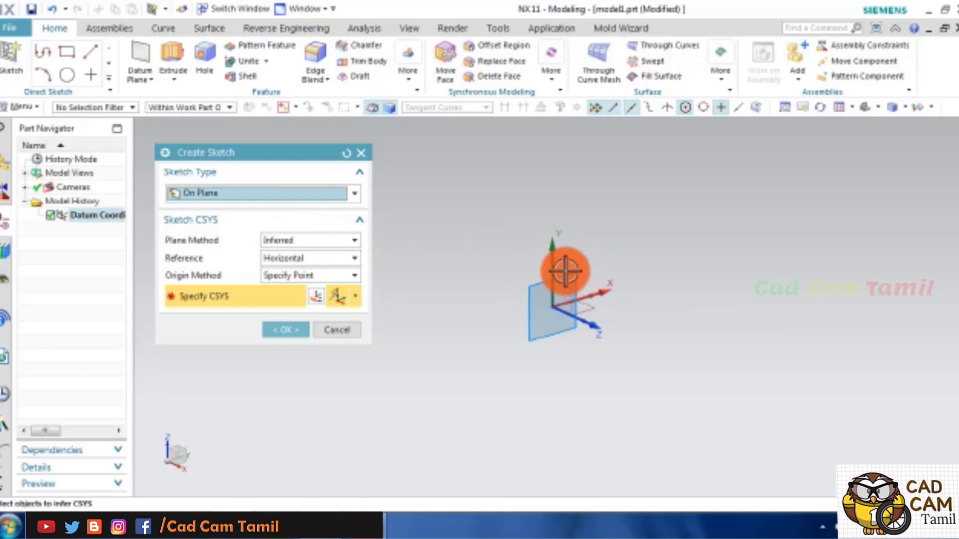
Step: Create a sketch on the datum YZ plane and open it in the Sketch task environment
{"action": "left_click", "coordinate": [566, 276]}
{"action": "middle_click", "coordinate": [566, 276]}
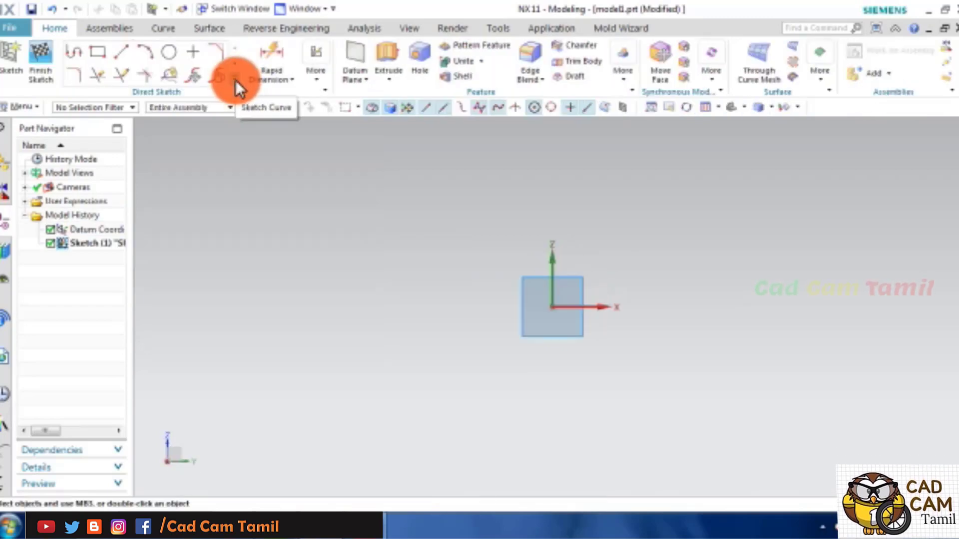
{"action": "left_click", "coordinate": [235, 80]}
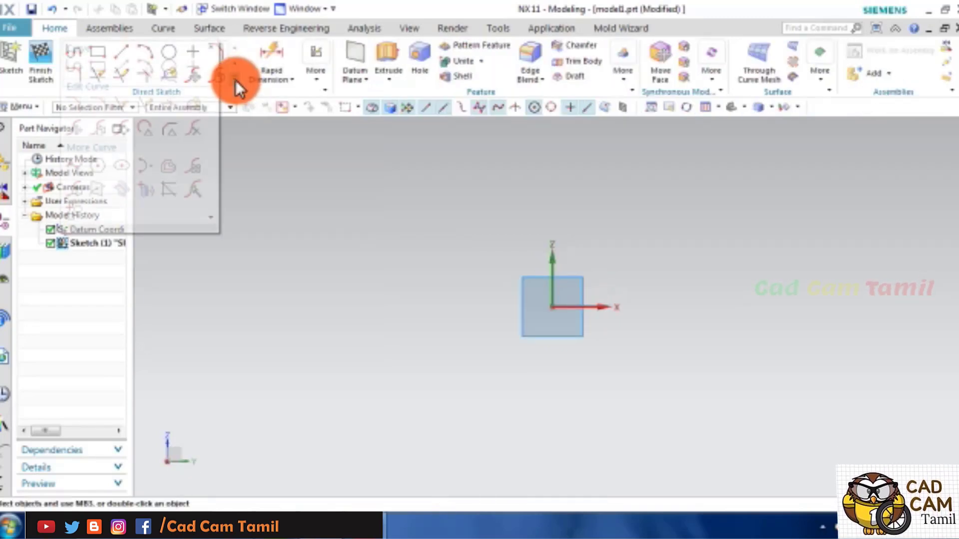
{"action": "left_click", "coordinate": [322, 187]}
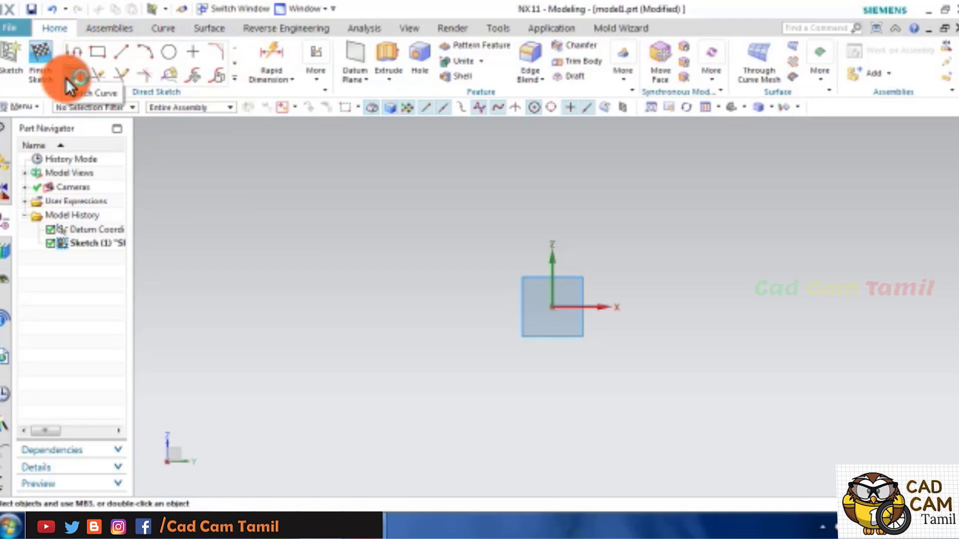
{"action": "left_click", "coordinate": [311, 75]}
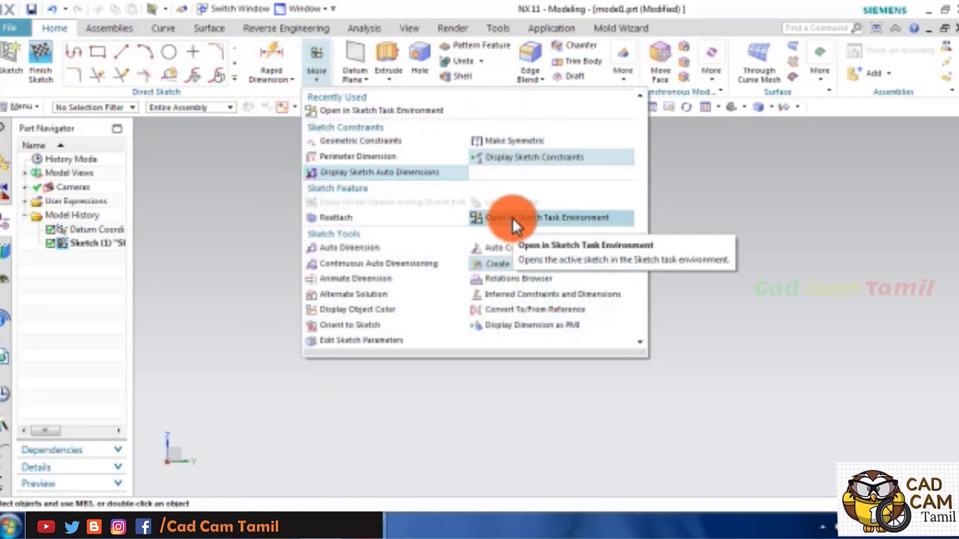
{"action": "left_click", "coordinate": [537, 220]}
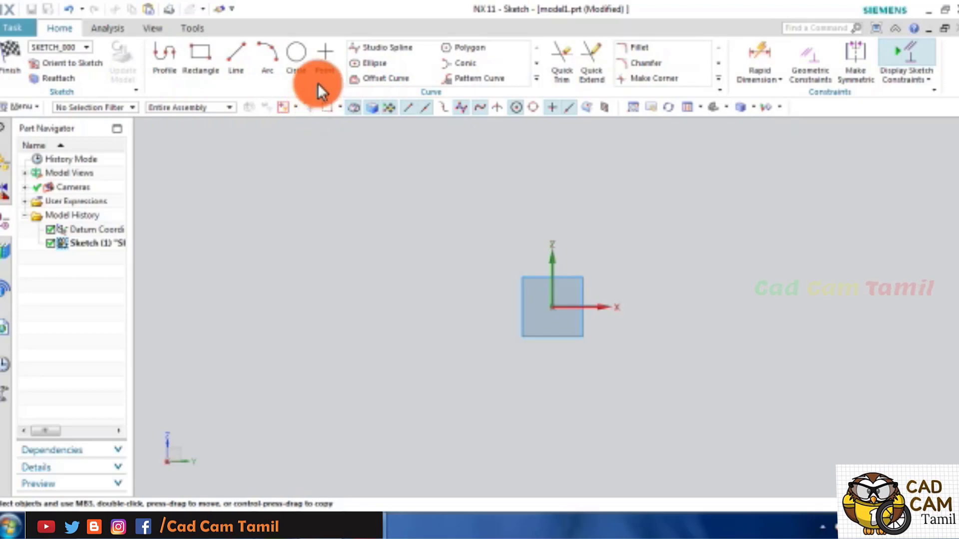
Step: Place a sketch point about 40 mm to the left of and 46 mm above the sketch origin
{"action": "left_click", "coordinate": [324, 53]}
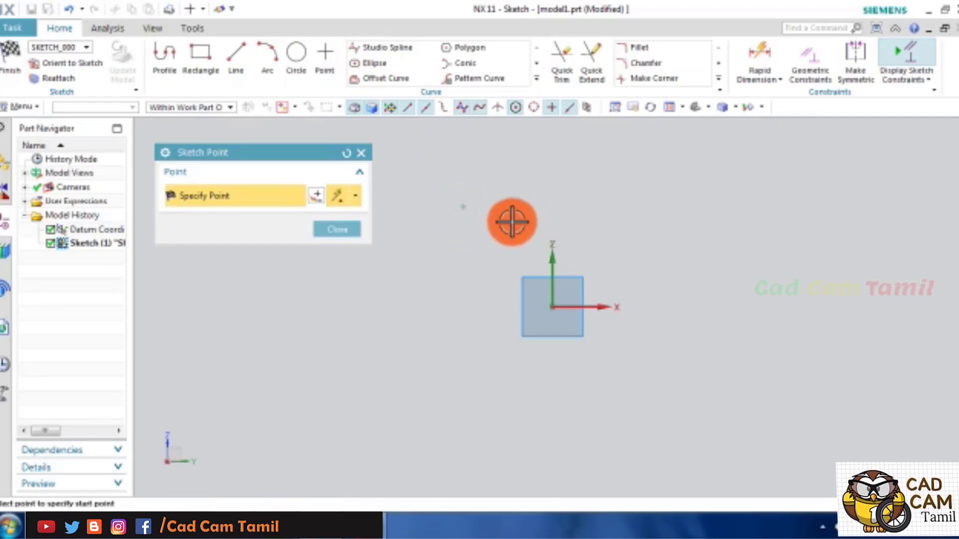
{"action": "left_click", "coordinate": [339, 226]}
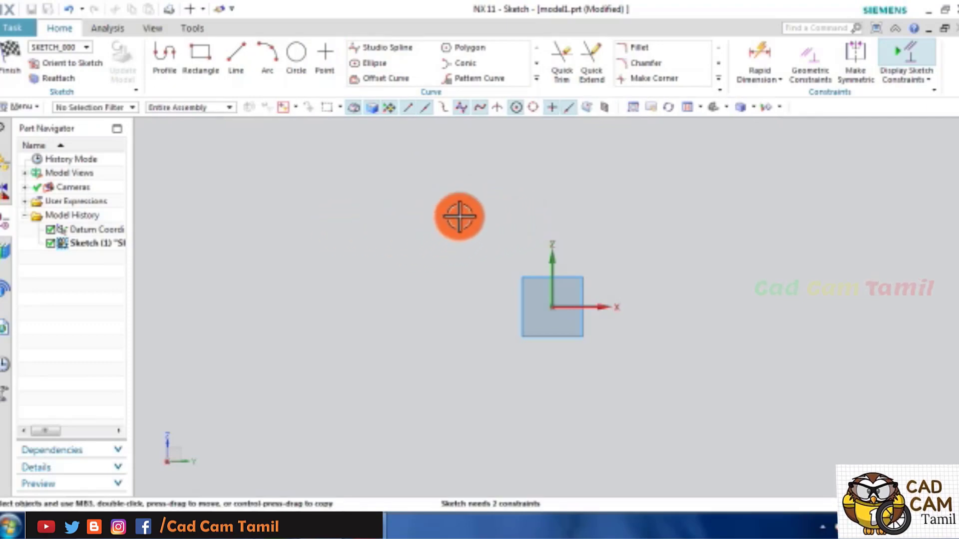
{"action": "scroll", "coordinate": [464, 210], "scroll_direction": "up", "scroll_amount": 5}
{"action": "scroll", "coordinate": [477, 197], "scroll_direction": "down", "scroll_amount": 1}
{"action": "scroll", "coordinate": [481, 193], "scroll_direction": "down", "scroll_amount": 3}
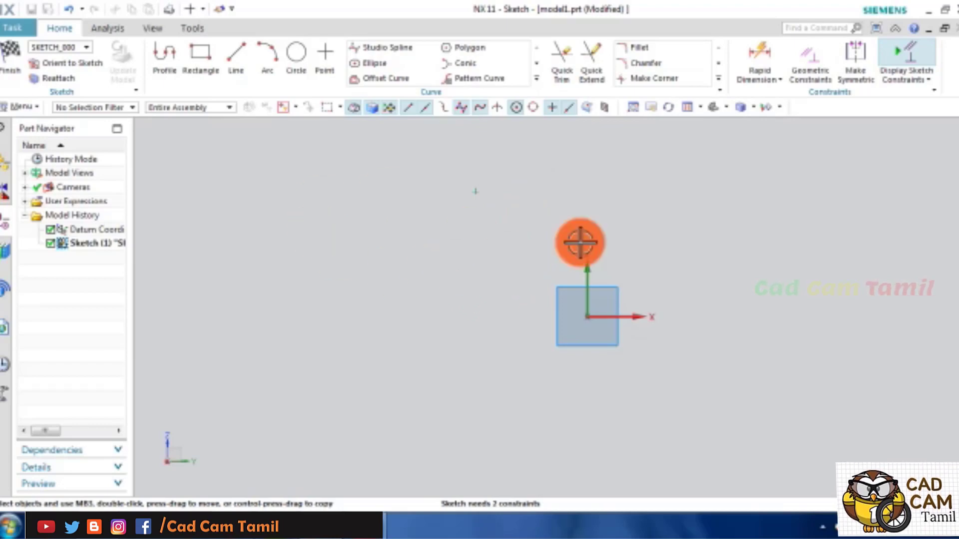
Step: Dimension the sketch point's horizontal and vertical distances from the sketch origin
{"action": "left_click", "coordinate": [812, 71]}
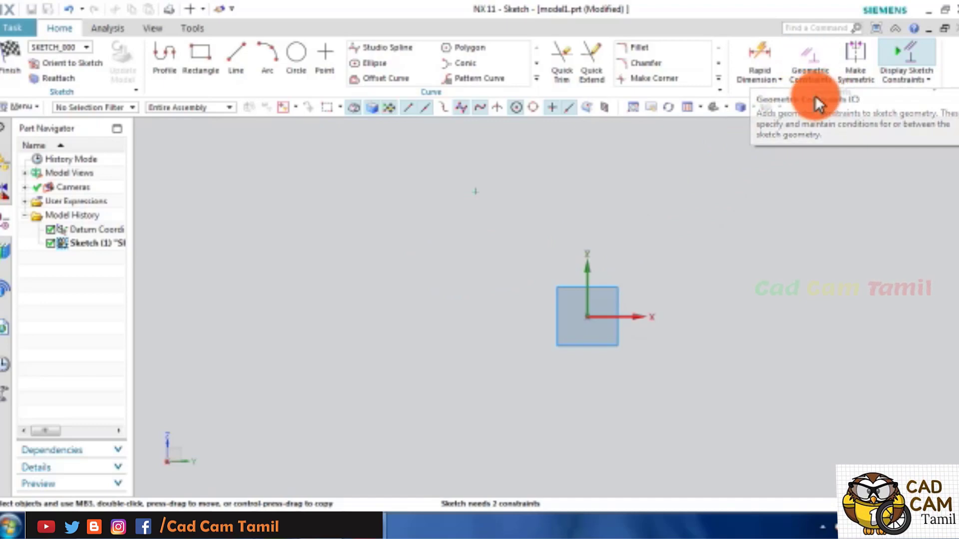
{"action": "left_click", "coordinate": [817, 68]}
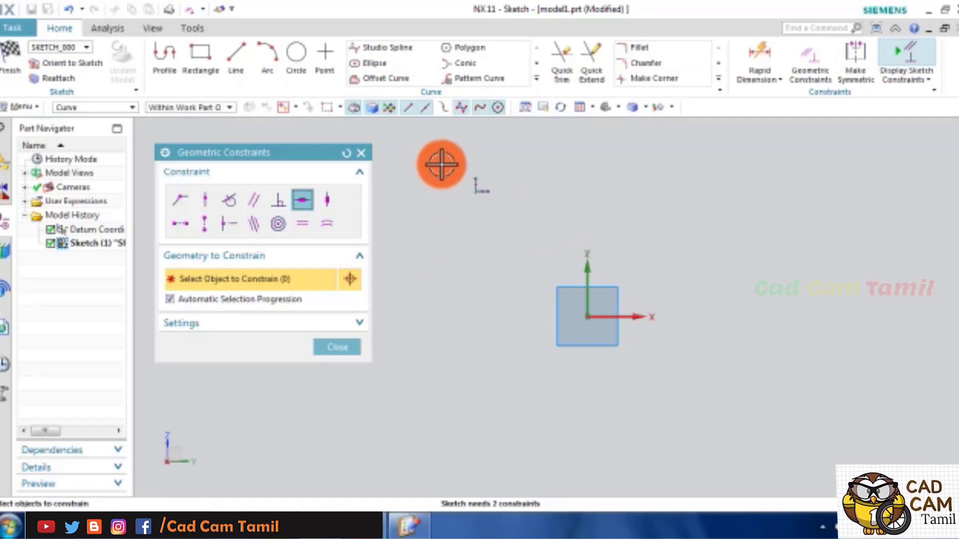
{"action": "left_click", "coordinate": [362, 152]}
{"action": "left_click", "coordinate": [756, 59]}
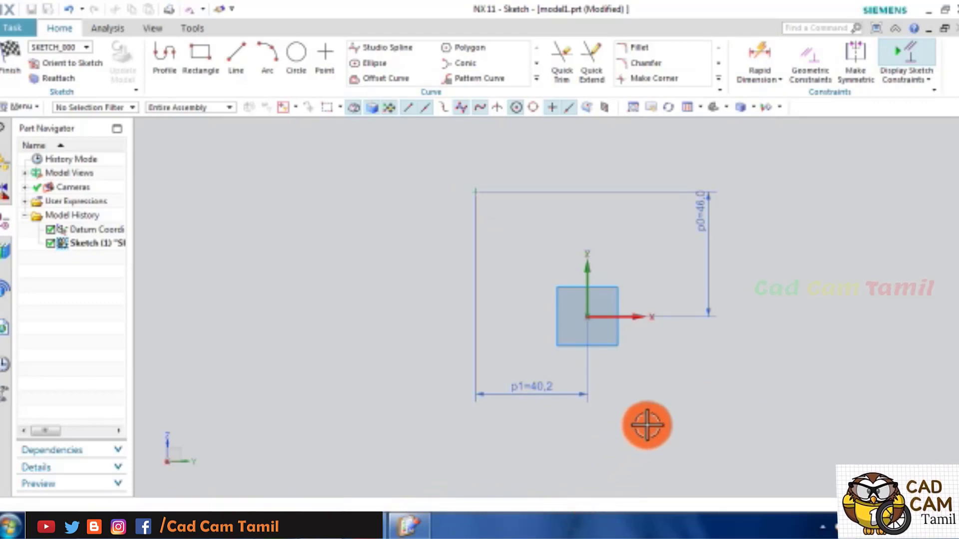
{"action": "key", "text": "c"}
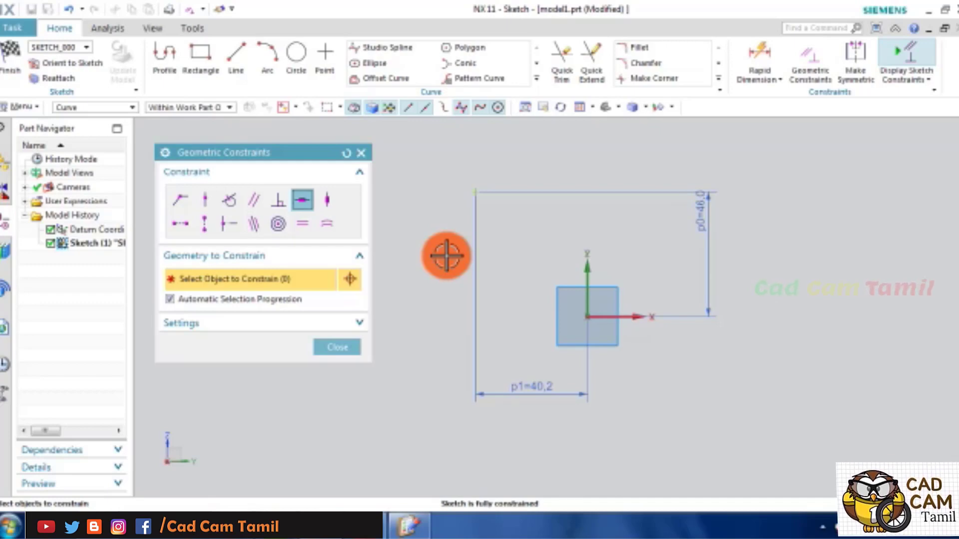
{"action": "left_click", "coordinate": [360, 153]}
Step: Draw a circle through three points to the left of the sketch origin
{"action": "left_click", "coordinate": [320, 73]}
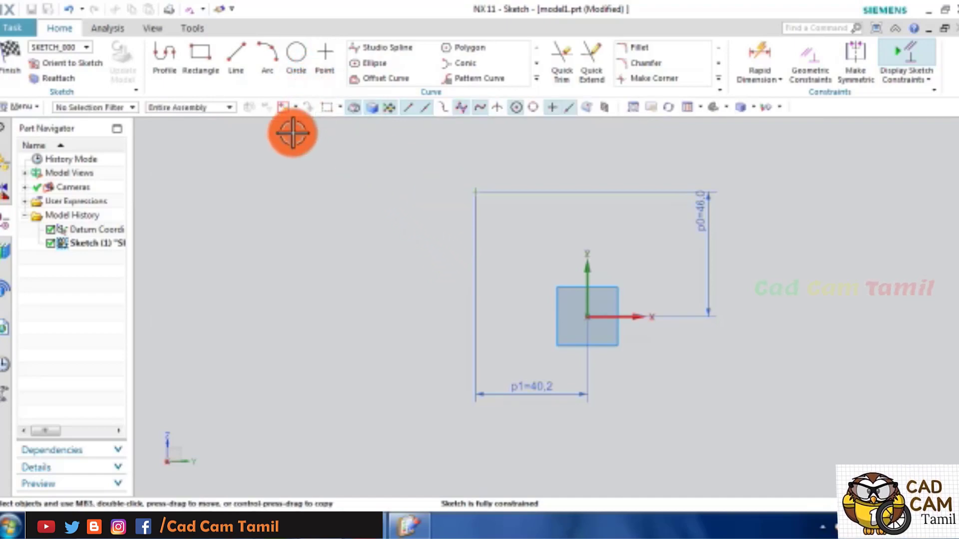
{"action": "left_click", "coordinate": [294, 50]}
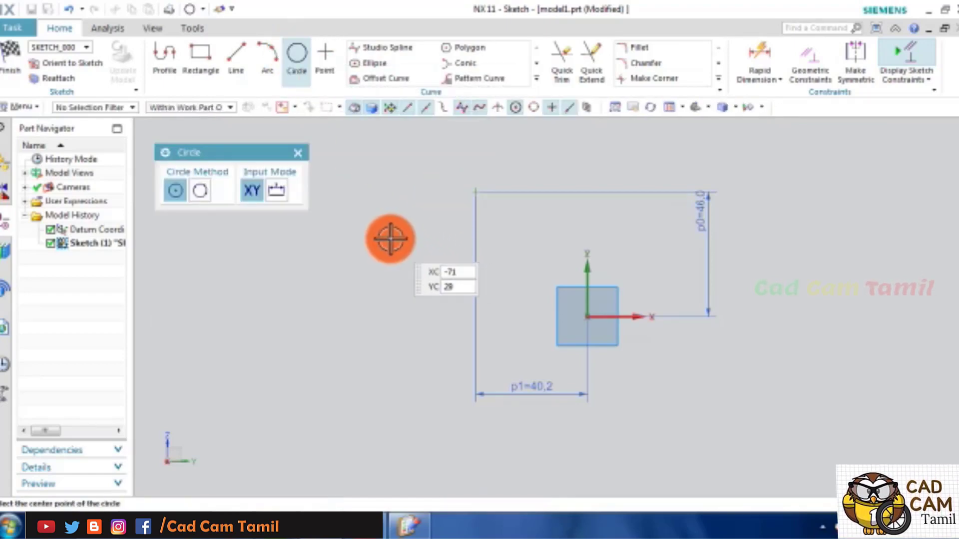
{"action": "left_click", "coordinate": [200, 190]}
{"action": "left_click", "coordinate": [271, 302]}
{"action": "left_click", "coordinate": [389, 271]}
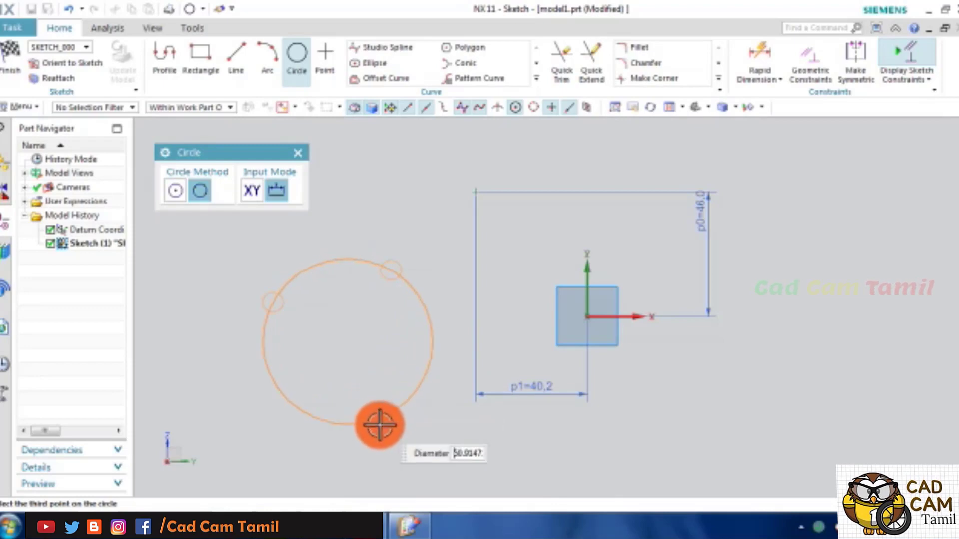
{"action": "left_click", "coordinate": [436, 364]}
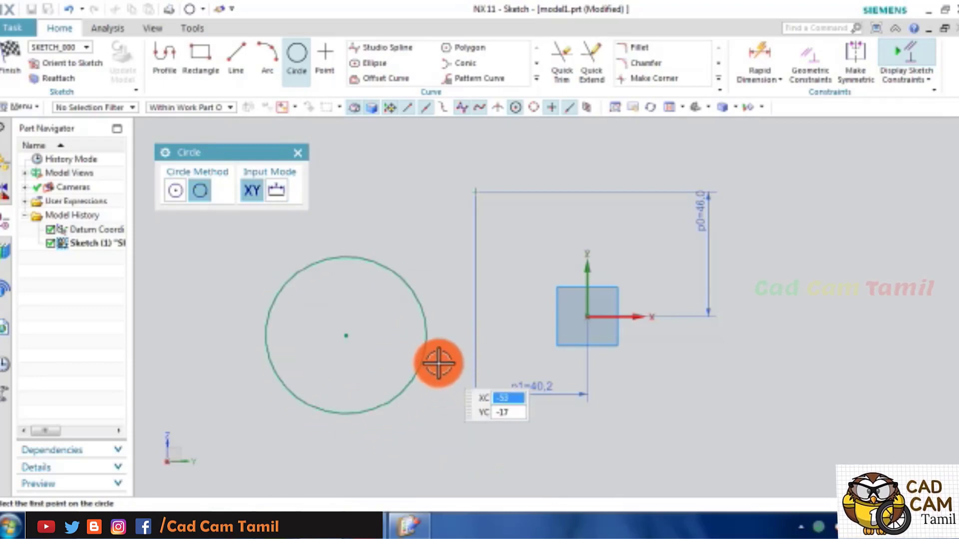
{"action": "left_click", "coordinate": [364, 201]}
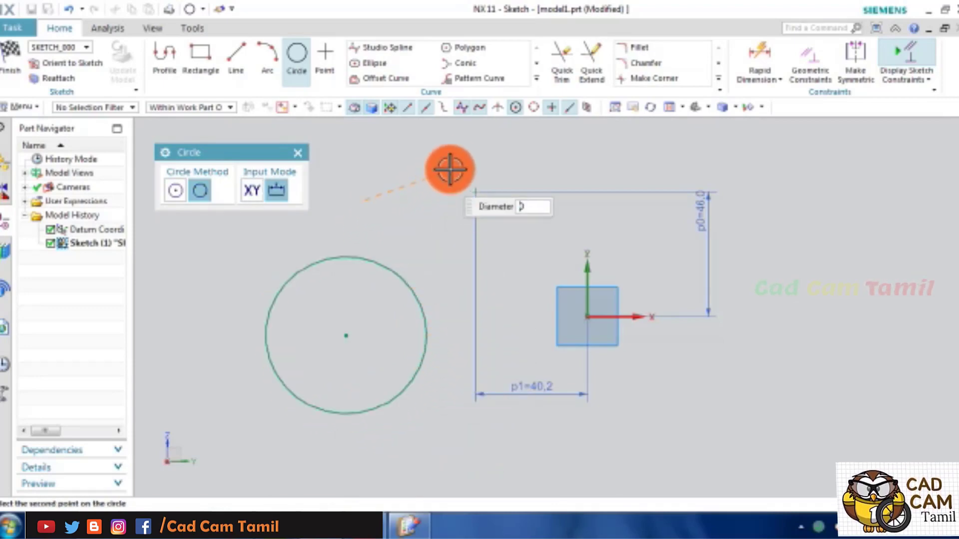
{"action": "left_click", "coordinate": [465, 154]}
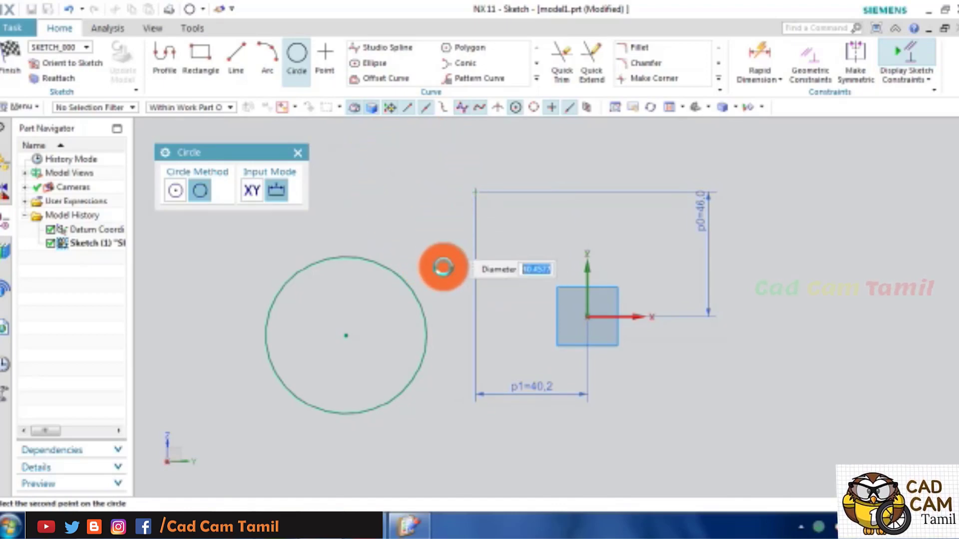
{"action": "left_click", "coordinate": [443, 267]}
Step: Draw a large circle by center and diameter, above and to the left of the sketch origin
{"action": "left_click", "coordinate": [176, 191]}
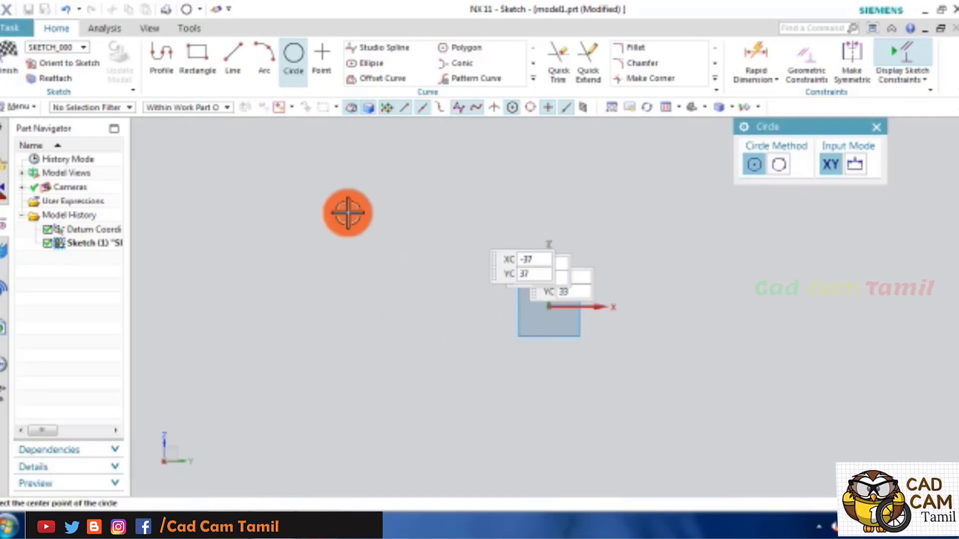
{"action": "left_click", "coordinate": [326, 225]}
{"action": "left_click", "coordinate": [416, 224]}
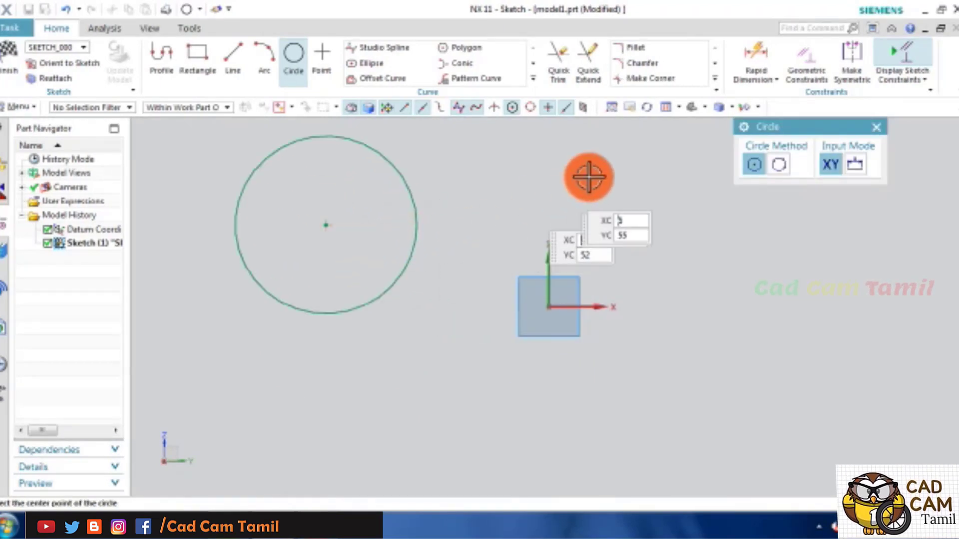
Step: Draw a three-point circle about 46 mm in diameter directly above the sketch origin
{"action": "left_click", "coordinate": [776, 164]}
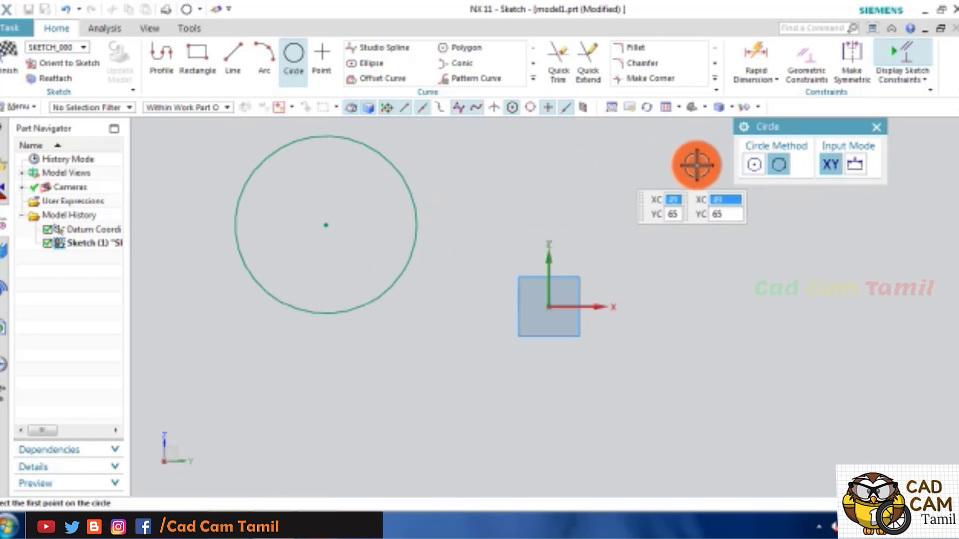
{"action": "left_click", "coordinate": [507, 173]}
{"action": "left_click", "coordinate": [579, 166]}
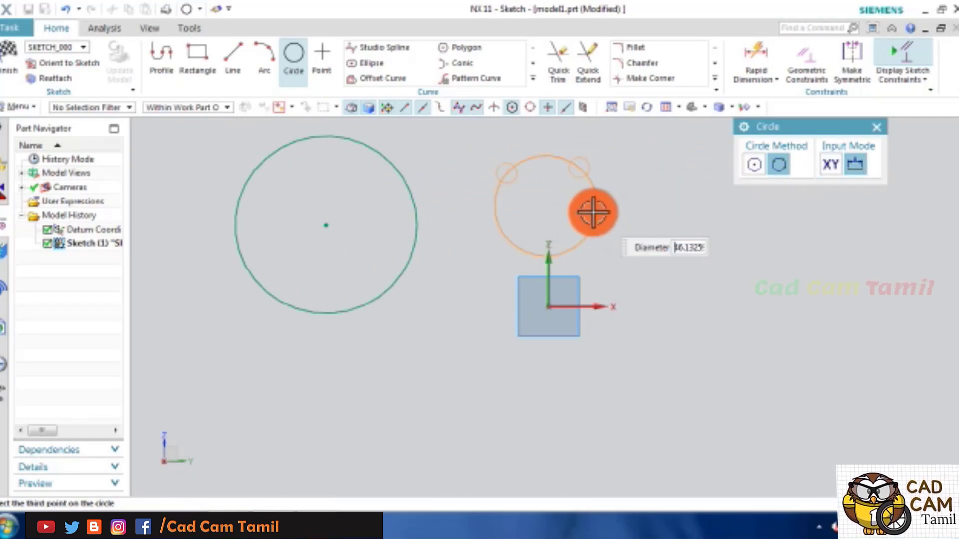
{"action": "left_click", "coordinate": [593, 213]}
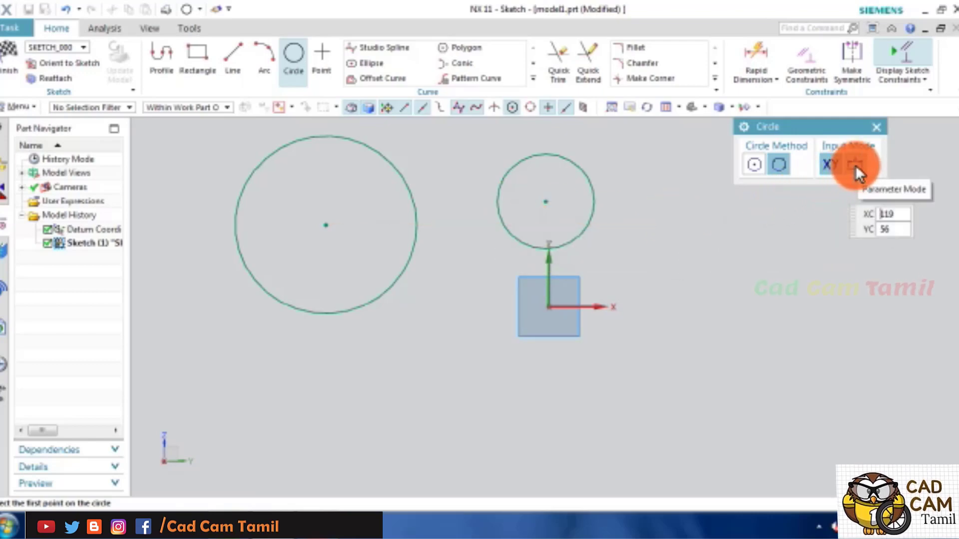
Step: Dimension the small circle's center vertically from the sketch origin, and delete that dimension
{"action": "key", "text": "d"}
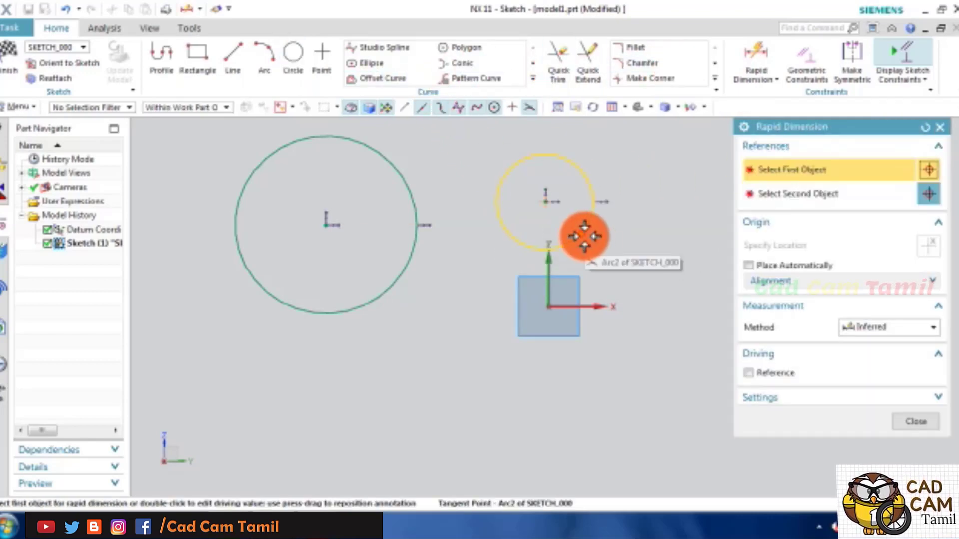
{"action": "left_click", "coordinate": [550, 200]}
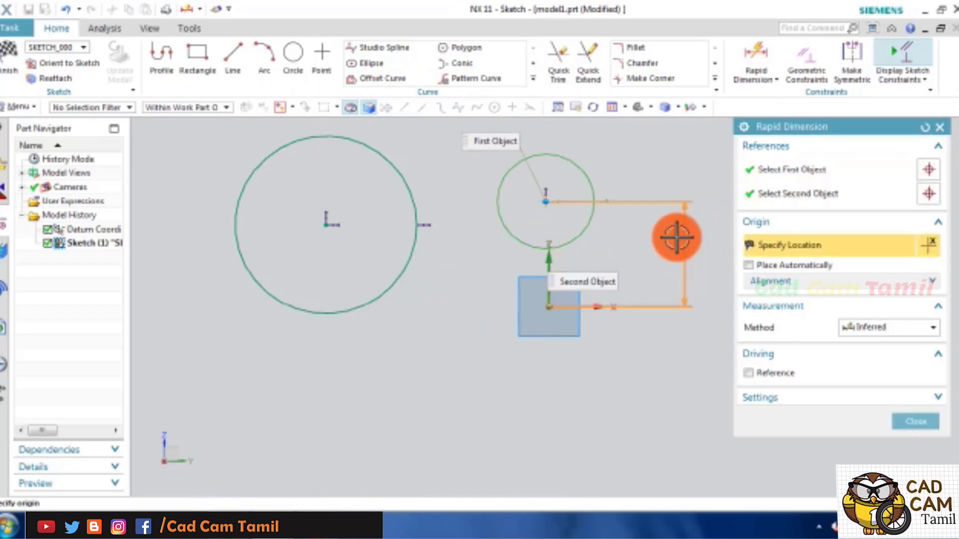
{"action": "left_click", "coordinate": [675, 326]}
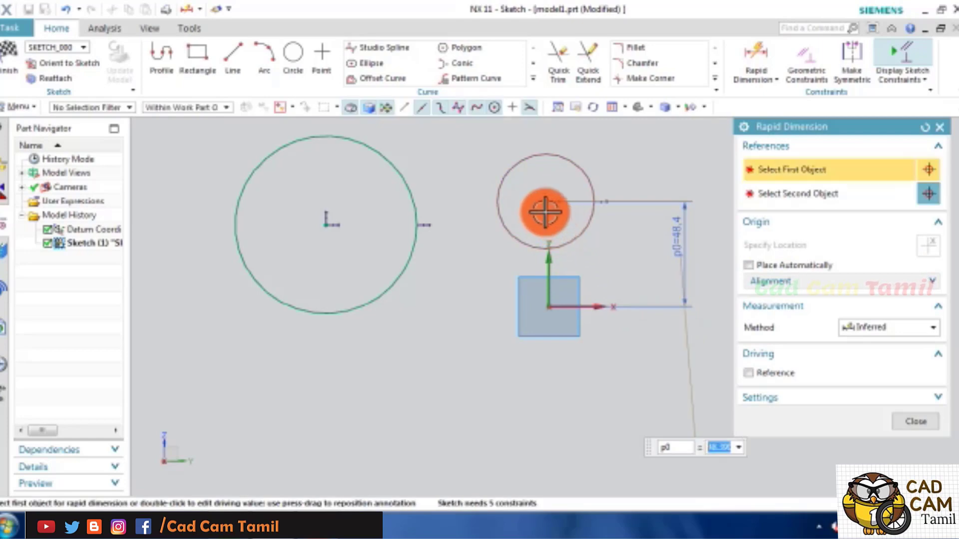
{"action": "left_click", "coordinate": [508, 239]}
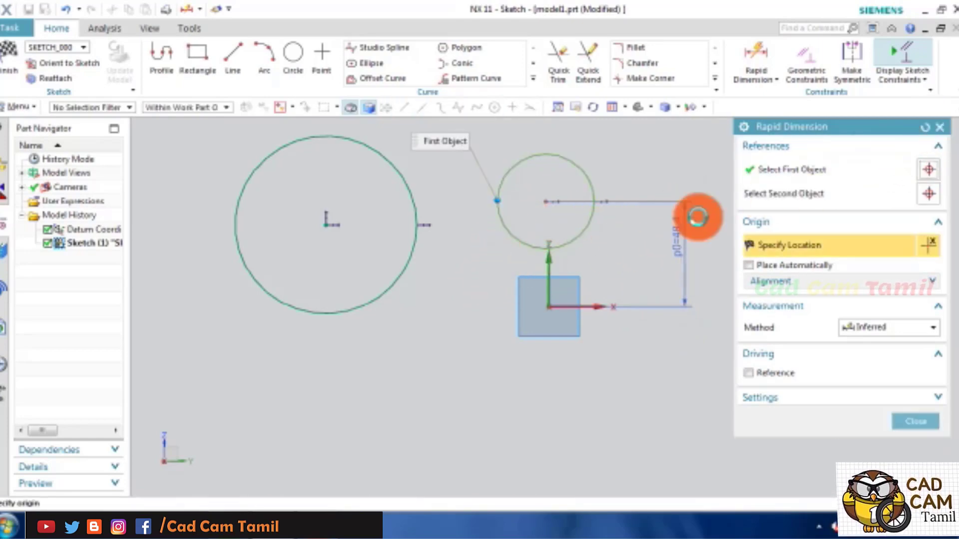
{"action": "middle_click", "coordinate": [681, 310]}
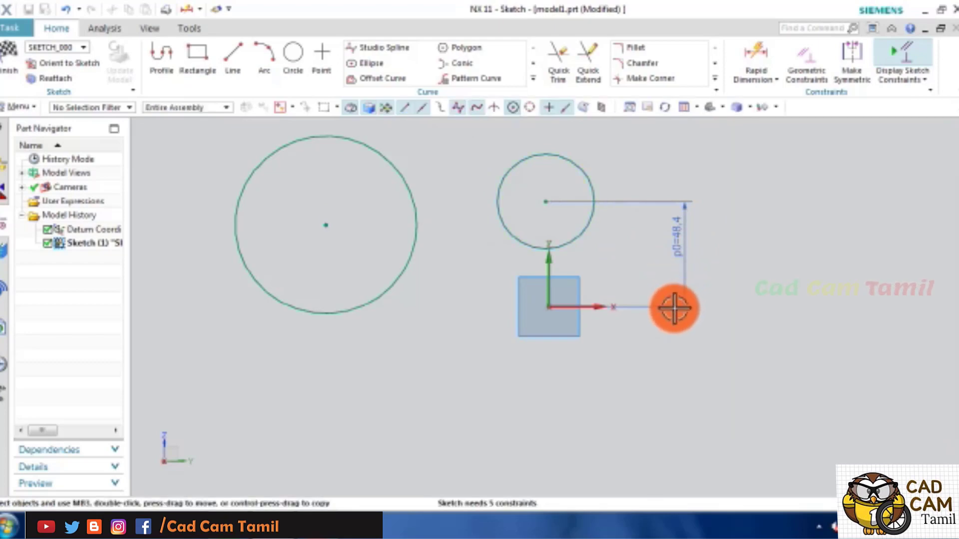
{"action": "right_click", "coordinate": [776, 252]}
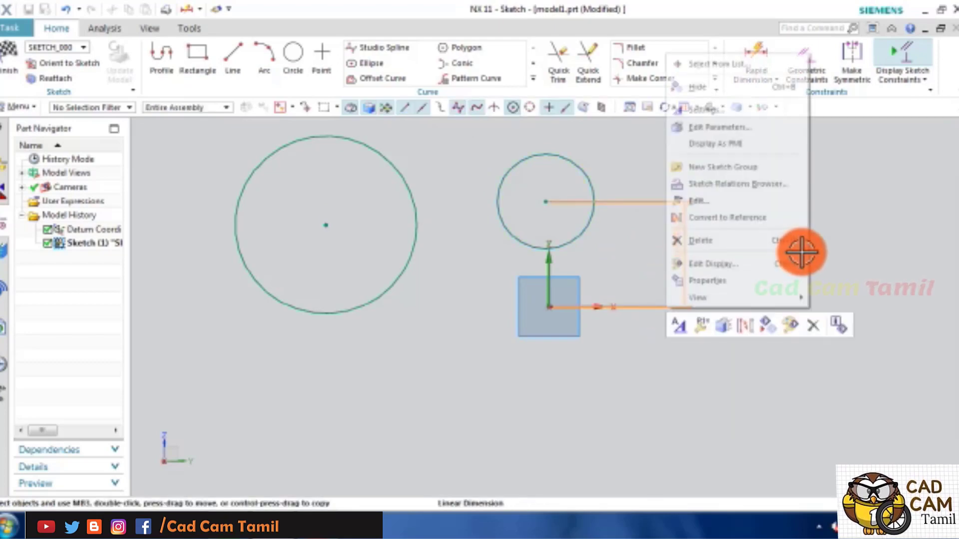
{"action": "left_click", "coordinate": [780, 242]}
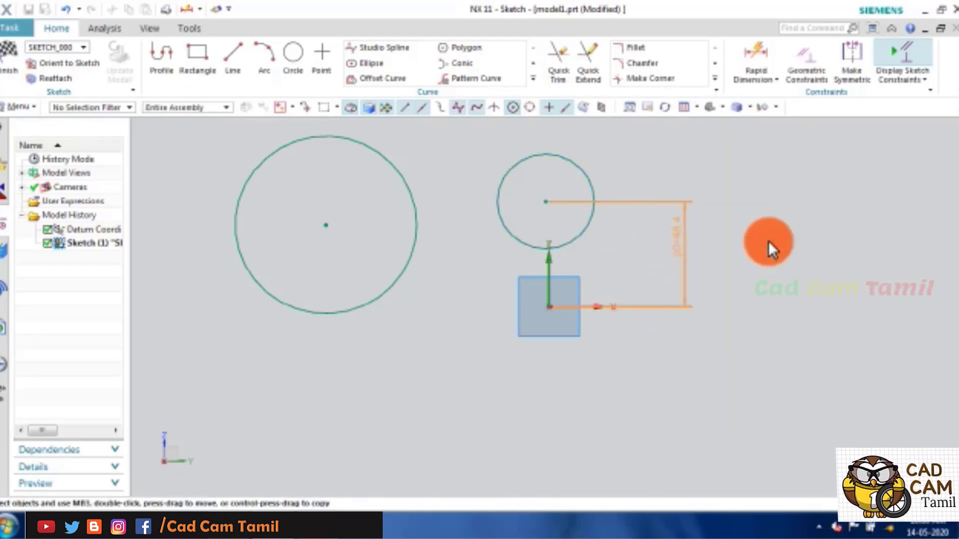
Step: Dimension the large circle's center vertically and horizontally from the sketch origin
{"action": "left_click", "coordinate": [751, 60]}
{"action": "left_click", "coordinate": [325, 224]}
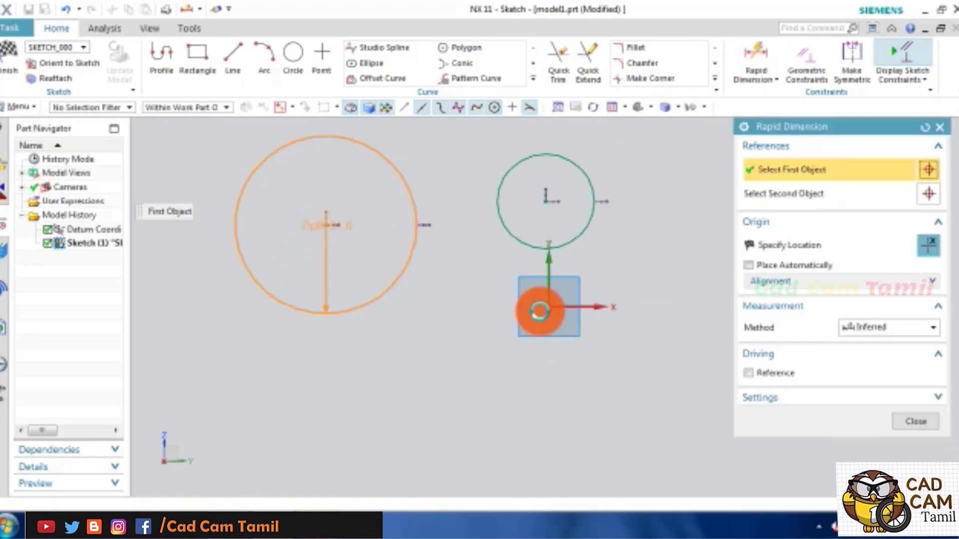
{"action": "left_click", "coordinate": [548, 309]}
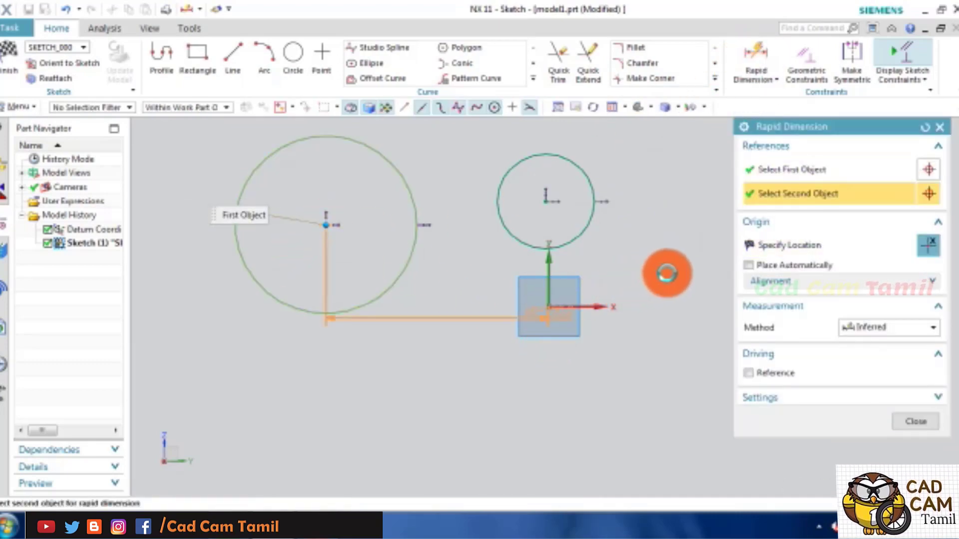
{"action": "left_click", "coordinate": [670, 262]}
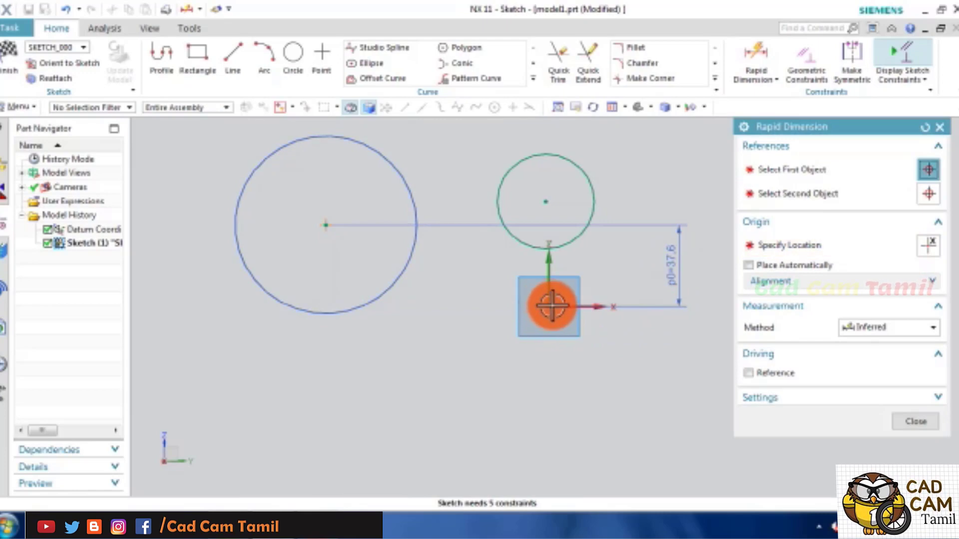
{"action": "left_click", "coordinate": [552, 306]}
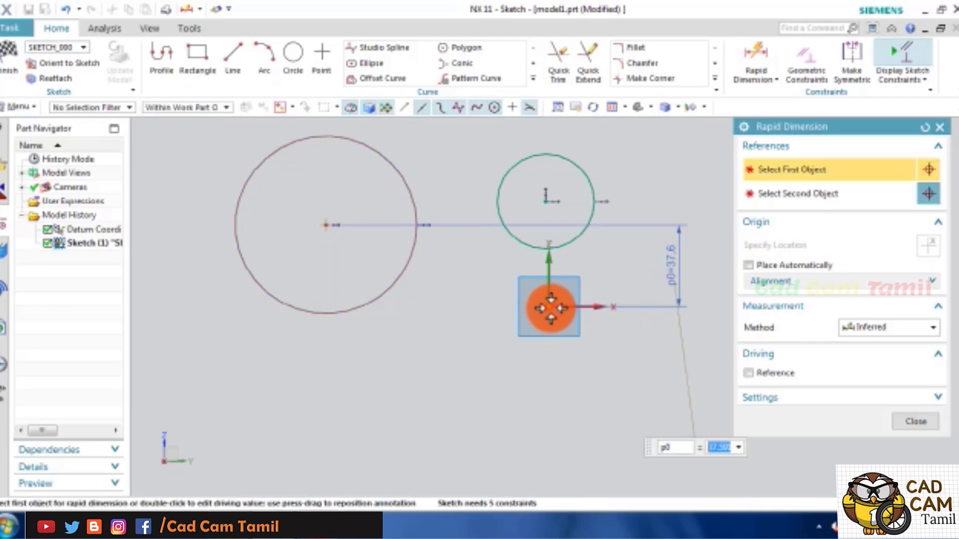
{"action": "left_click", "coordinate": [324, 226]}
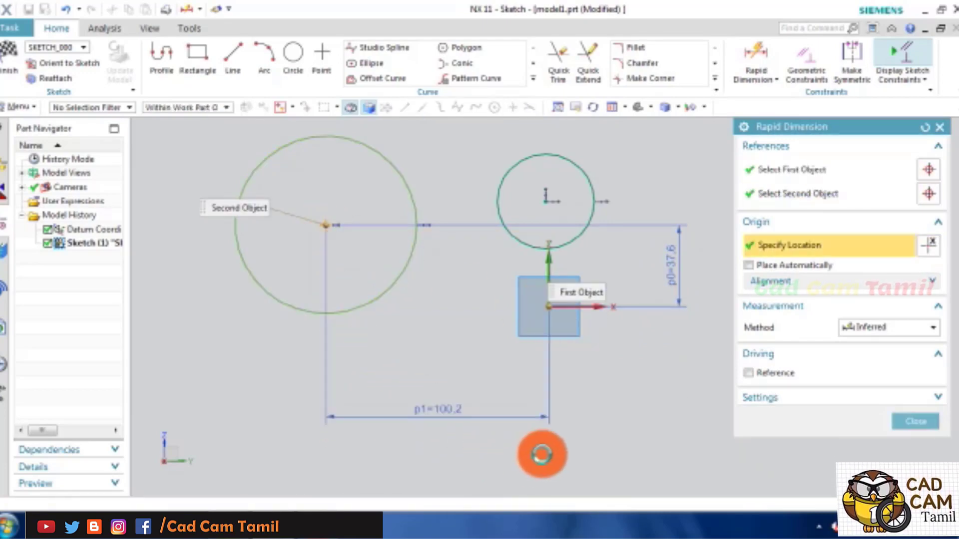
{"action": "left_click", "coordinate": [424, 428]}
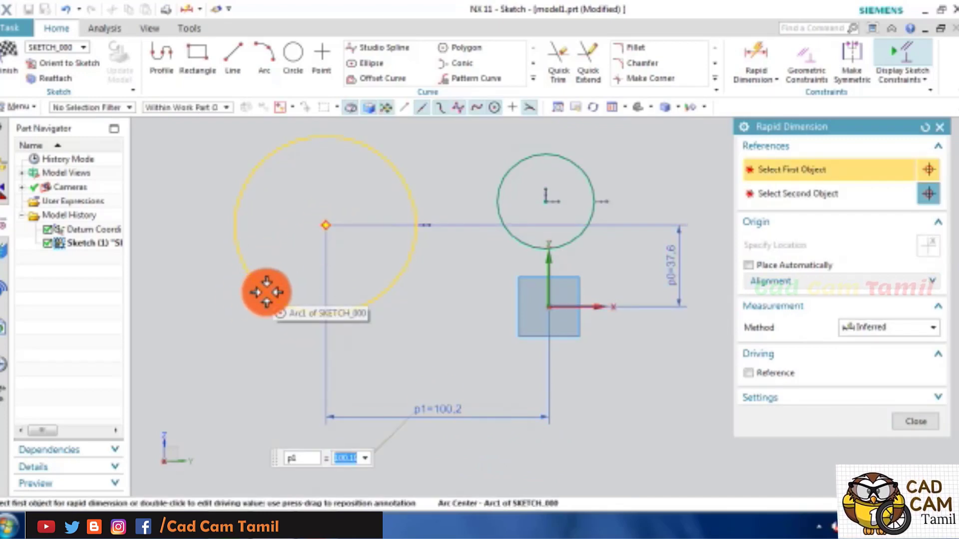
Step: Dimension the large circle's diameter, placing the dimension below and to the left of the circle
{"action": "left_click", "coordinate": [266, 292]}
{"action": "left_click", "coordinate": [347, 402]}
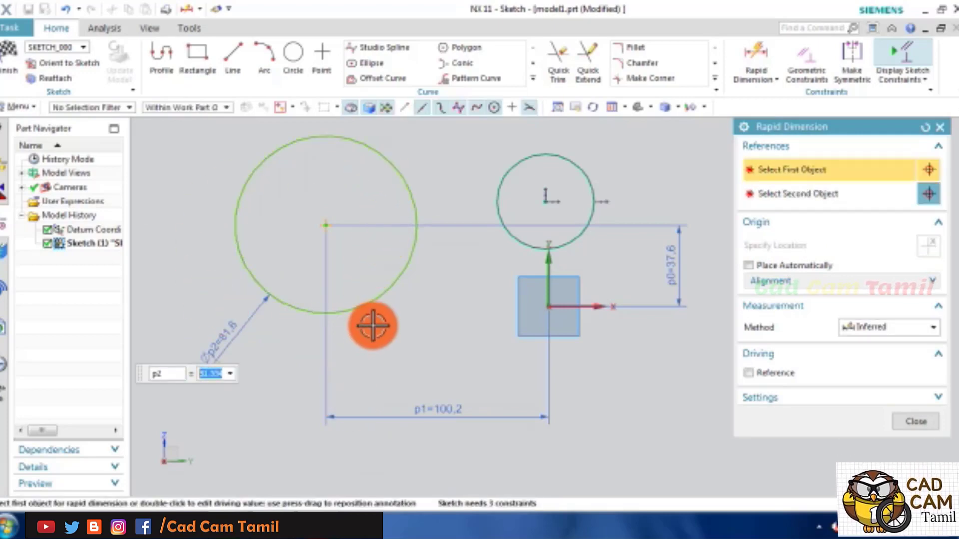
{"action": "left_click", "coordinate": [906, 424]}
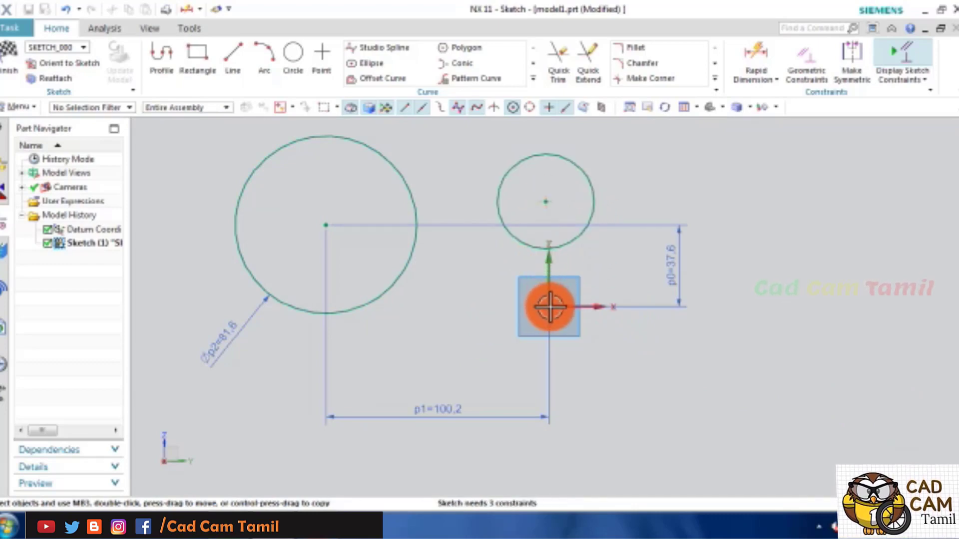
Step: Apply a Vertical Alignment constraint between the small circle's center and the sketch origin
{"action": "key", "text": "c"}
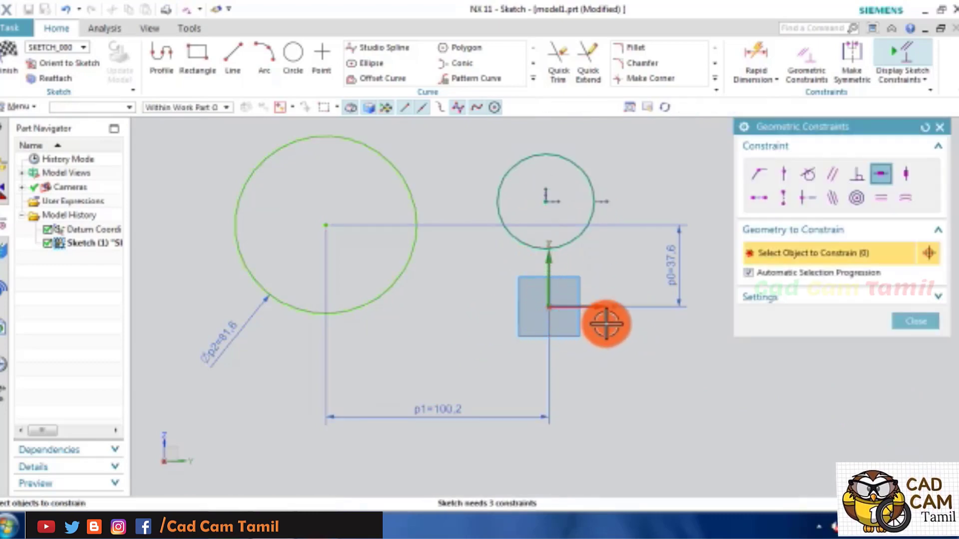
{"action": "left_click", "coordinate": [787, 203]}
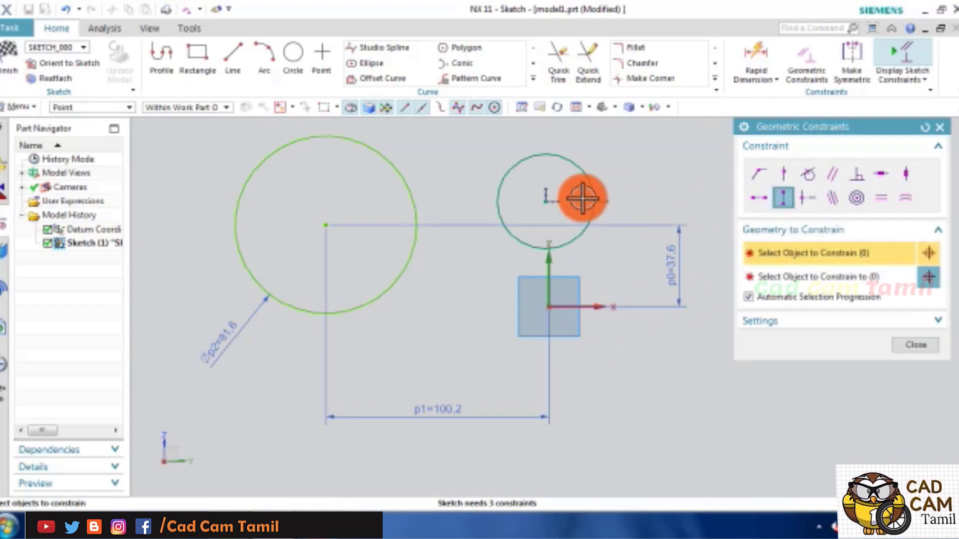
{"action": "left_click", "coordinate": [536, 201]}
{"action": "left_click", "coordinate": [783, 196]}
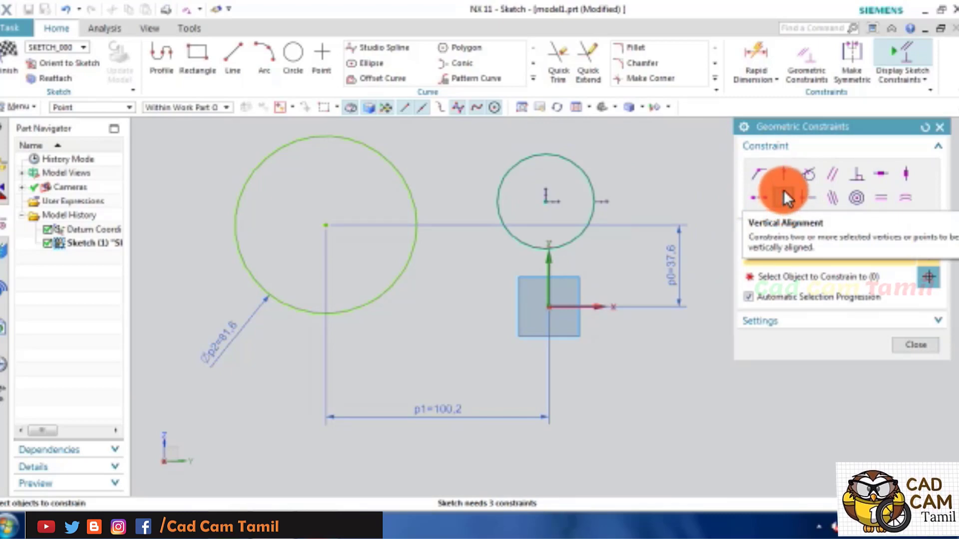
{"action": "left_click", "coordinate": [787, 202]}
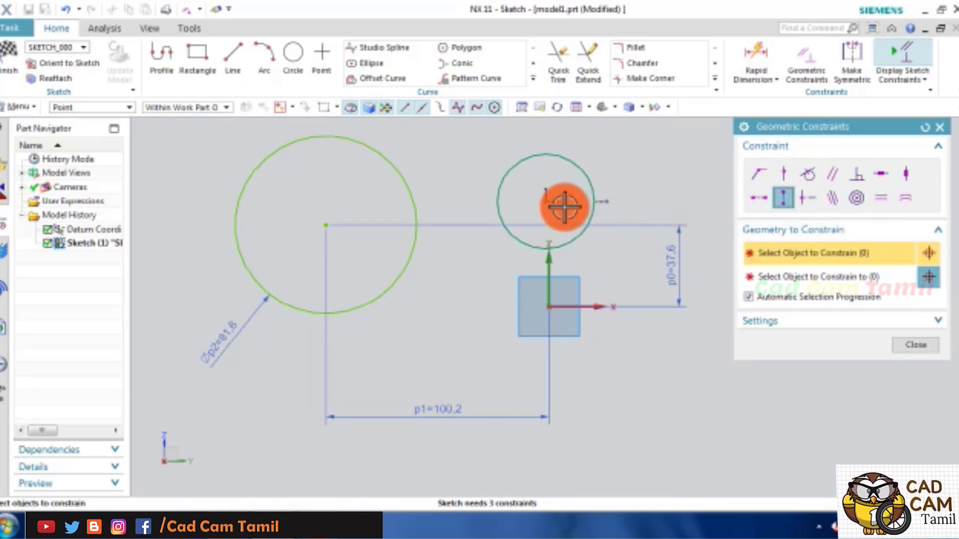
{"action": "left_click", "coordinate": [544, 201]}
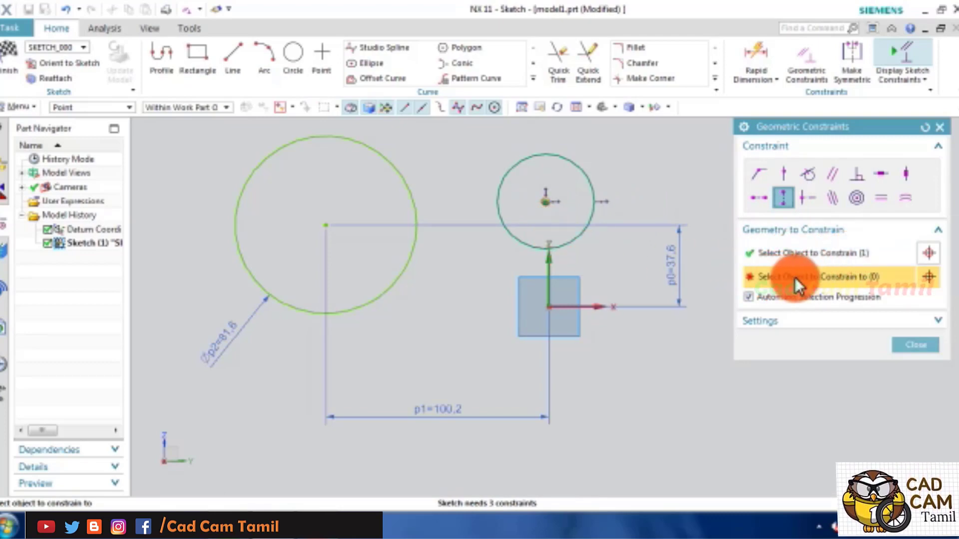
{"action": "left_click", "coordinate": [548, 307]}
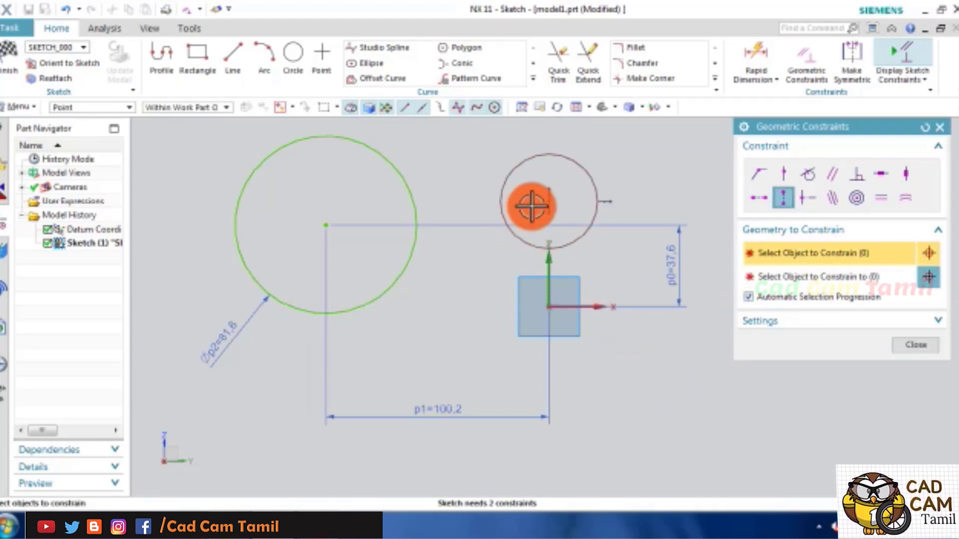
{"action": "left_click", "coordinate": [922, 344]}
Step: Dimension the small circle's center height from the sketch origin and the circle's diameter
{"action": "left_click", "coordinate": [755, 59]}
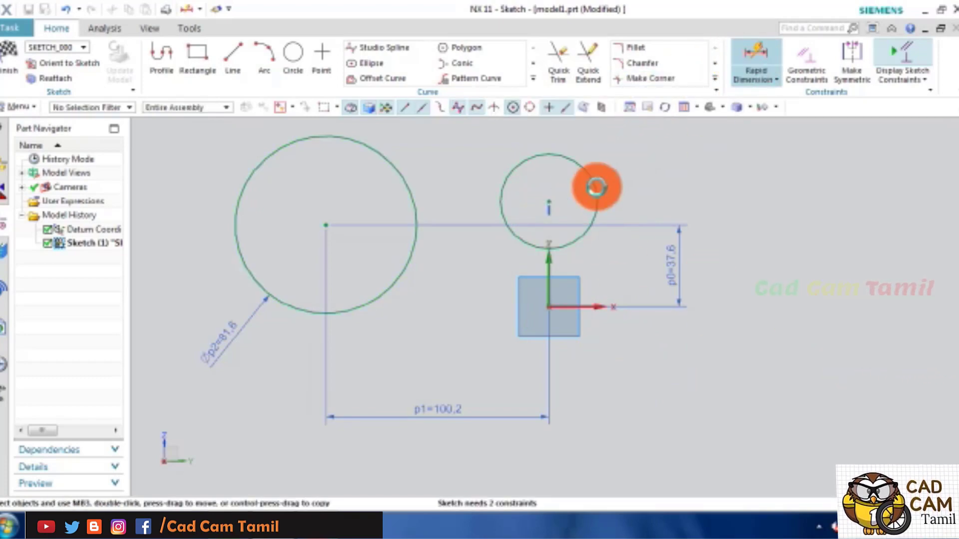
{"action": "left_click", "coordinate": [548, 202]}
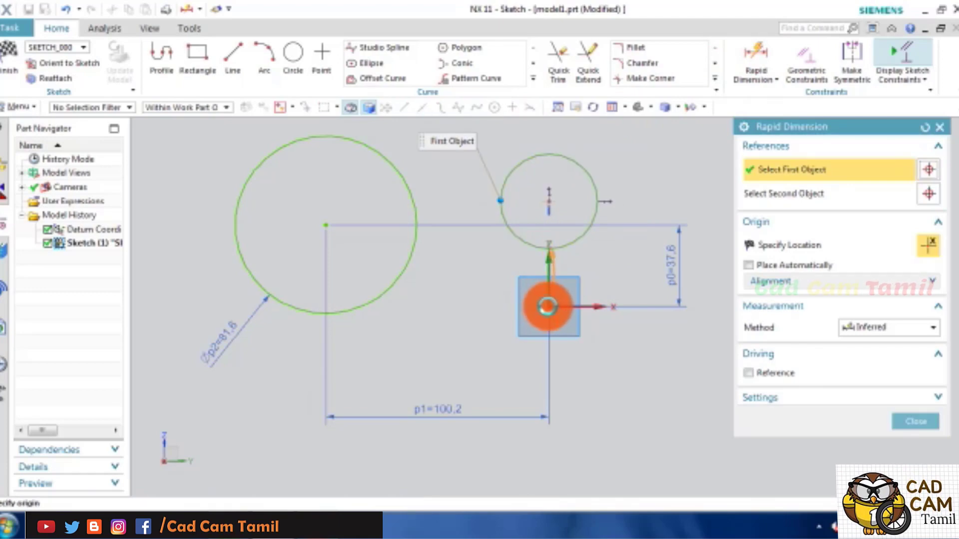
{"action": "left_click", "coordinate": [547, 306]}
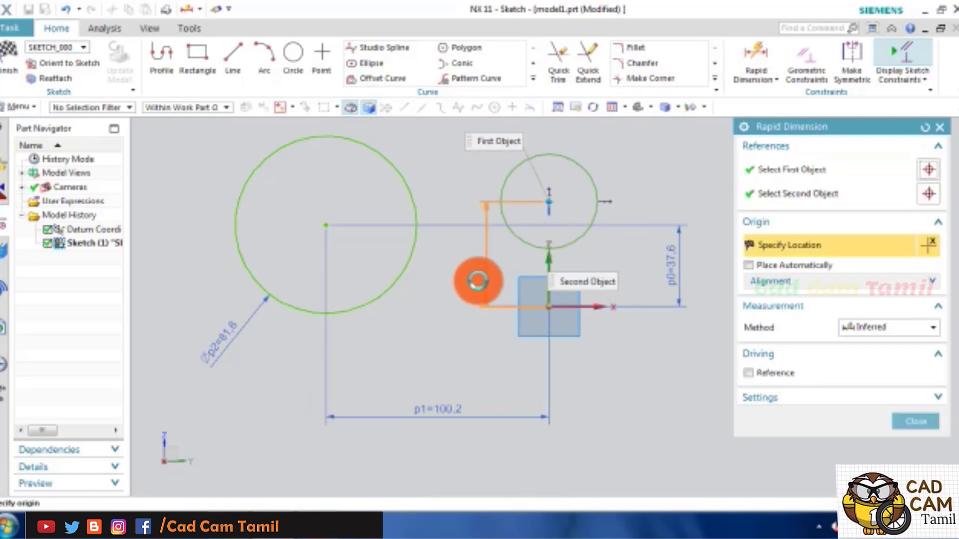
{"action": "left_click", "coordinate": [592, 255]}
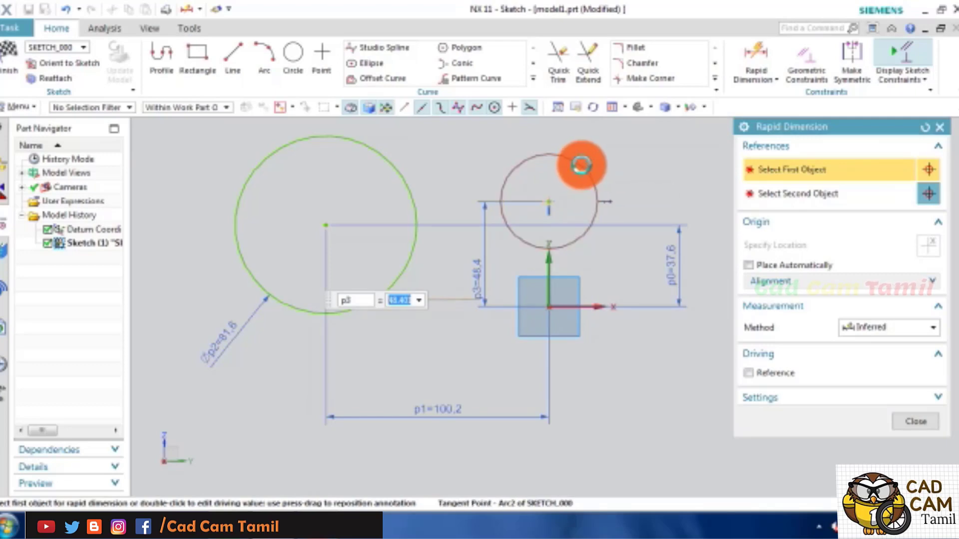
{"action": "left_click", "coordinate": [581, 165]}
{"action": "left_click", "coordinate": [671, 258]}
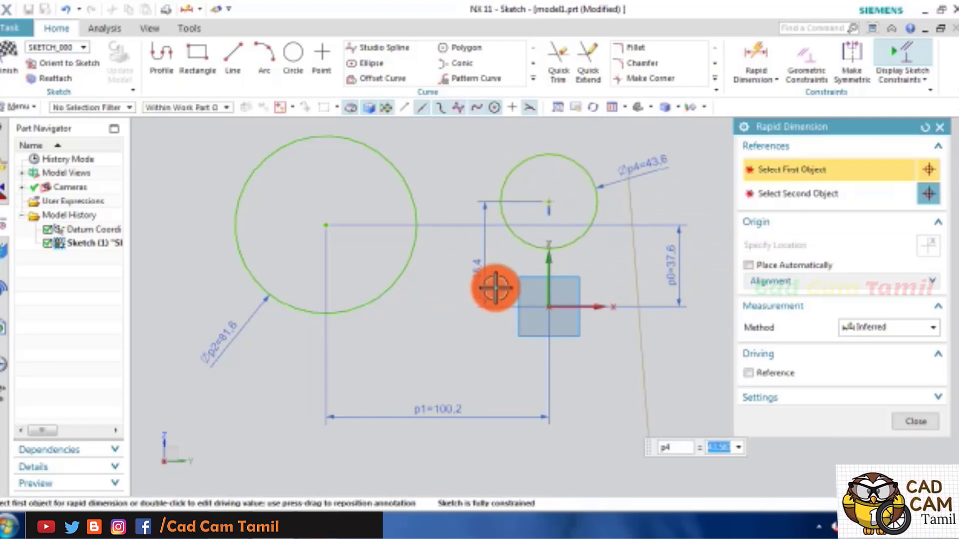
{"action": "left_click", "coordinate": [916, 421]}
Step: Draw a three-point arc bulging upward, above and to the left of the sketch origin
{"action": "left_click", "coordinate": [265, 55]}
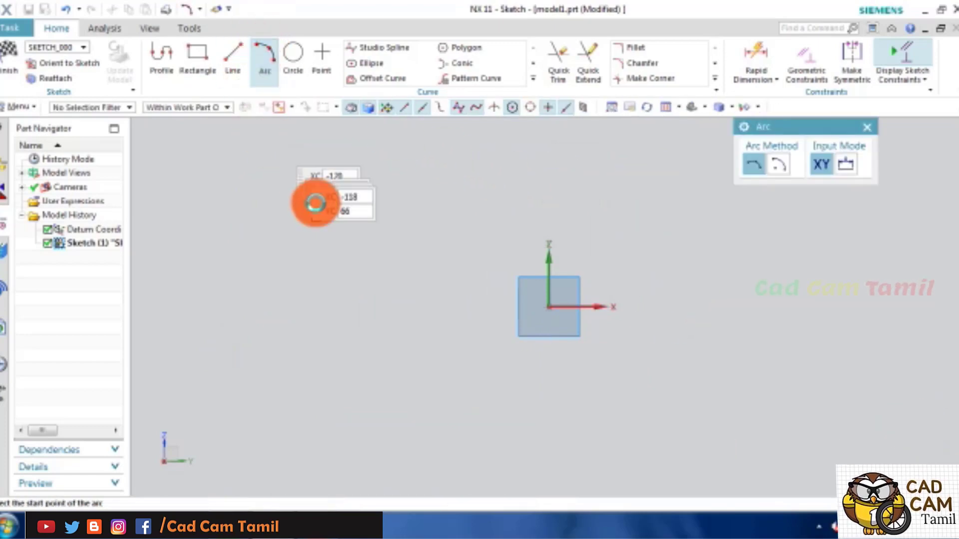
{"action": "left_click", "coordinate": [326, 228]}
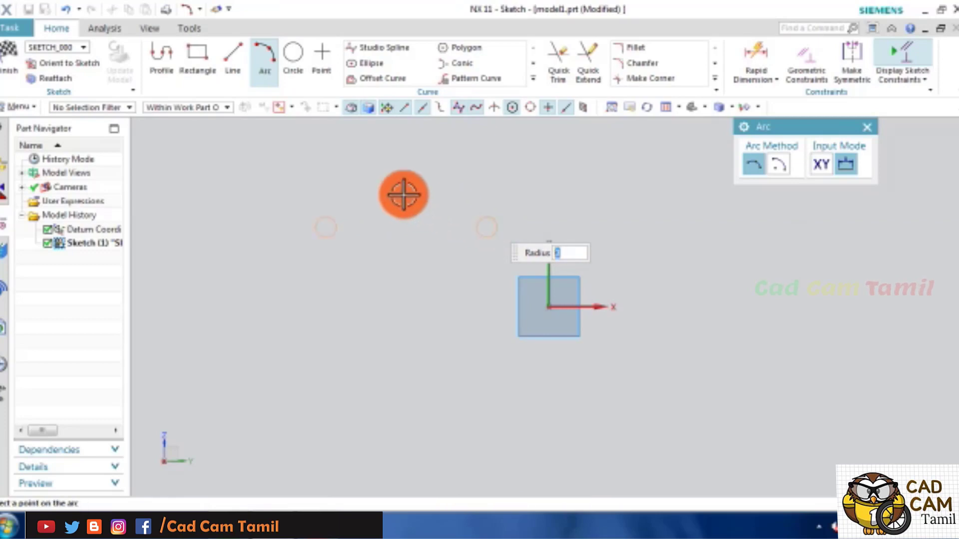
{"action": "left_click", "coordinate": [406, 179]}
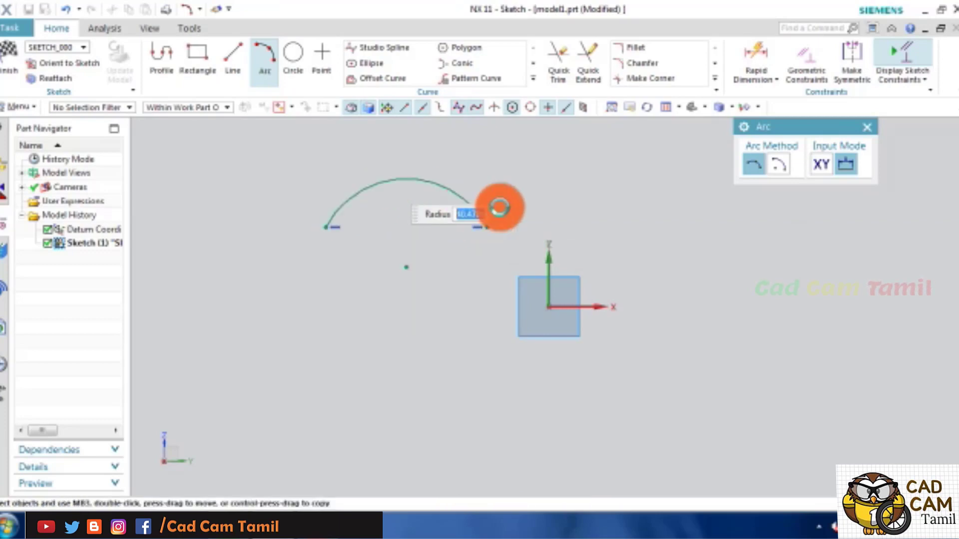
Step: Draw an arc by center and endpoints, centered above and to the right of the sketch origin
{"action": "left_click", "coordinate": [775, 165]}
{"action": "left_click", "coordinate": [656, 228]}
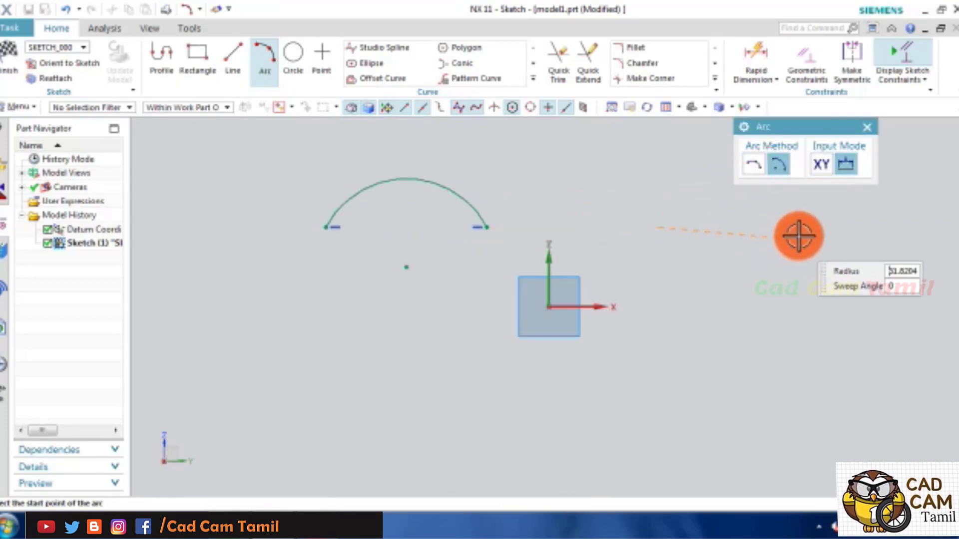
{"action": "left_click", "coordinate": [799, 231]}
{"action": "left_click", "coordinate": [677, 161]}
{"action": "scroll", "coordinate": [653, 252], "scroll_direction": "down", "scroll_amount": 3}
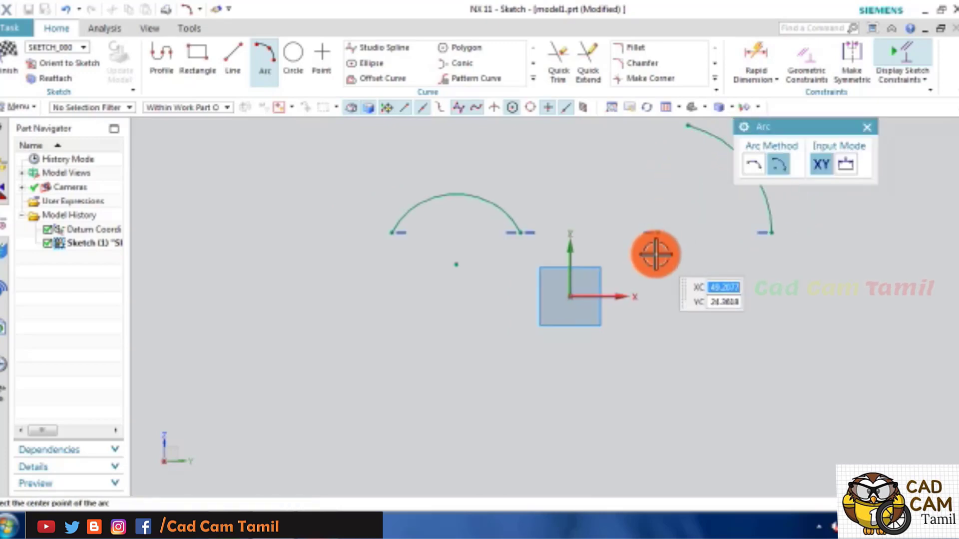
Step: Delete both arcs from the sketch
{"action": "left_click", "coordinate": [869, 130]}
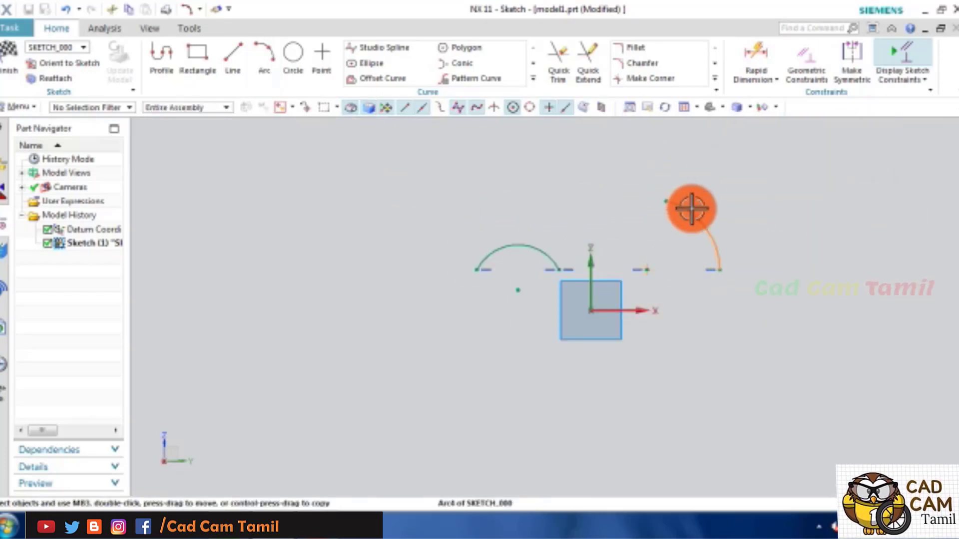
{"action": "key", "text": "Delete"}
{"action": "left_click", "coordinate": [494, 252]}
{"action": "key", "text": "Delete"}
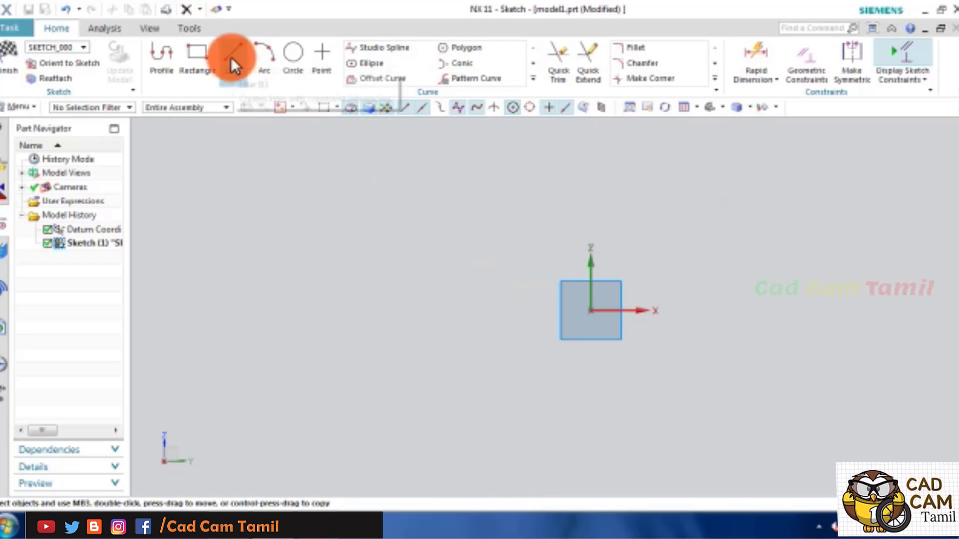
Step: Draw a horizontal line about 190 mm long from the sketch origin along X, and another horizontal line above and left of the origin
{"action": "left_click", "coordinate": [229, 56]}
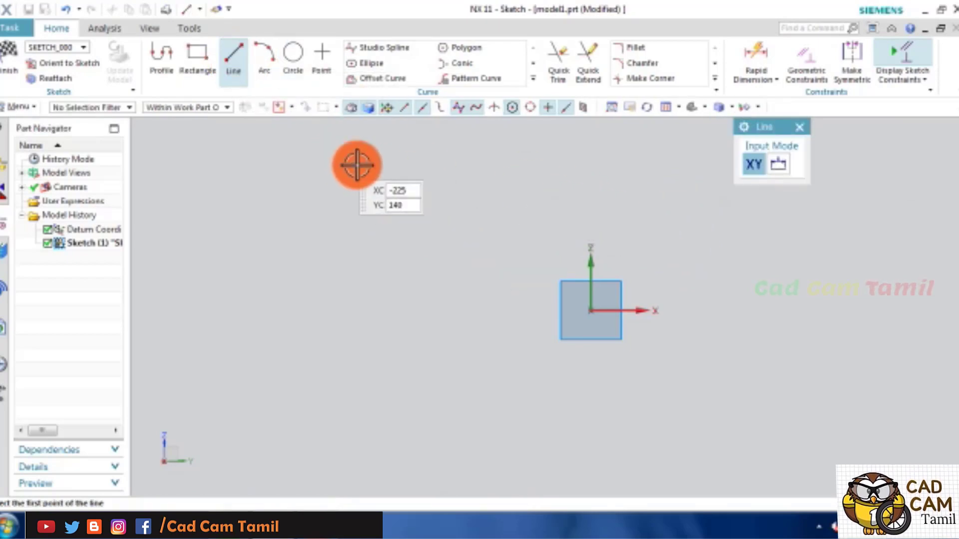
{"action": "left_click", "coordinate": [592, 310]}
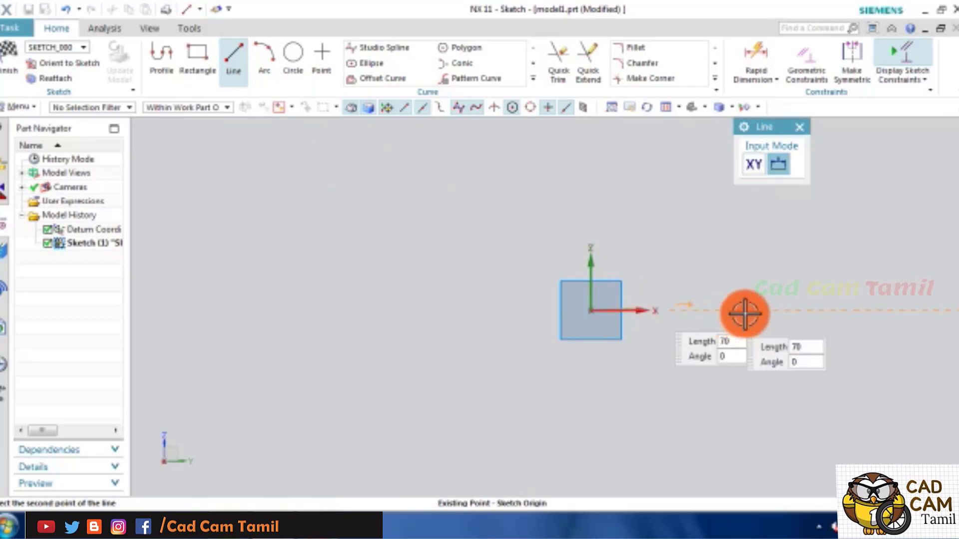
{"action": "left_click", "coordinate": [806, 310]}
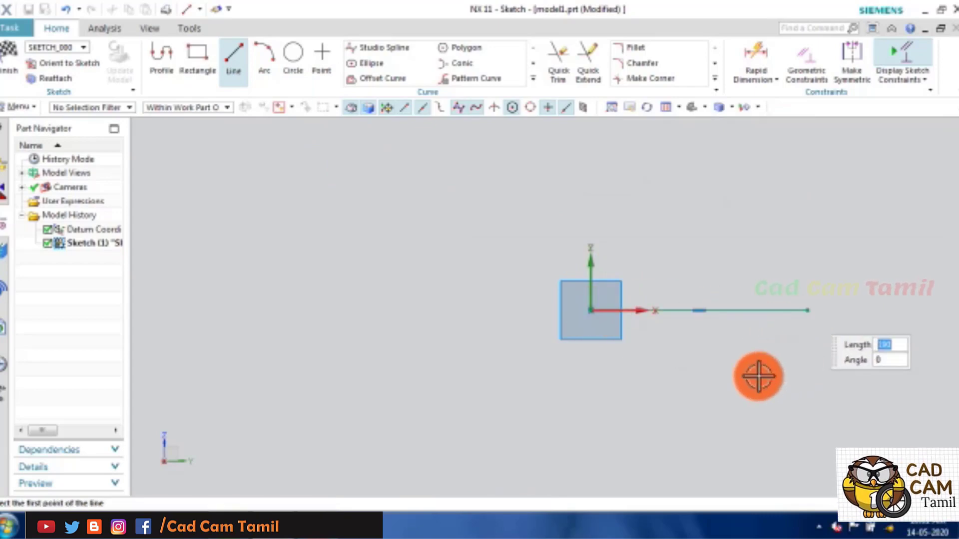
{"action": "left_click", "coordinate": [528, 255]}
{"action": "left_click", "coordinate": [345, 256]}
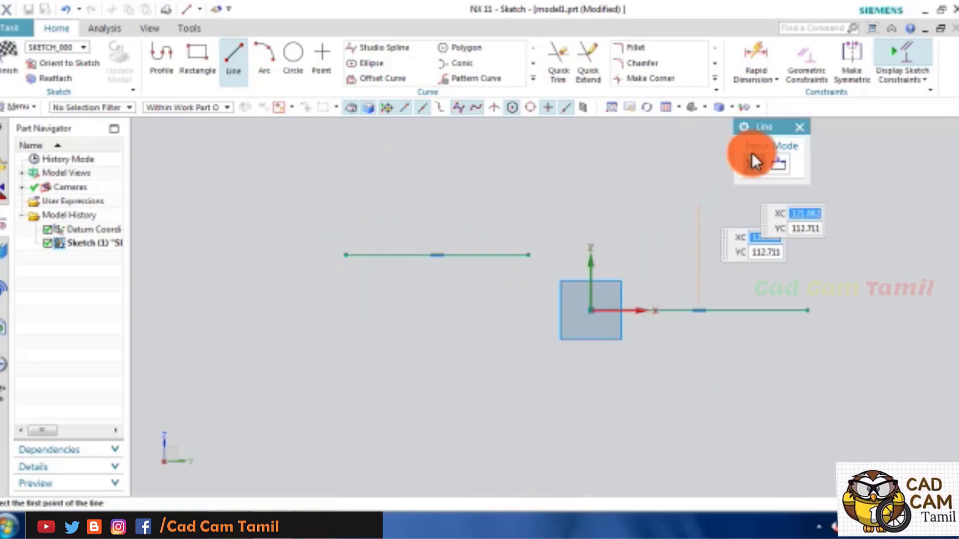
{"action": "left_click", "coordinate": [799, 127]}
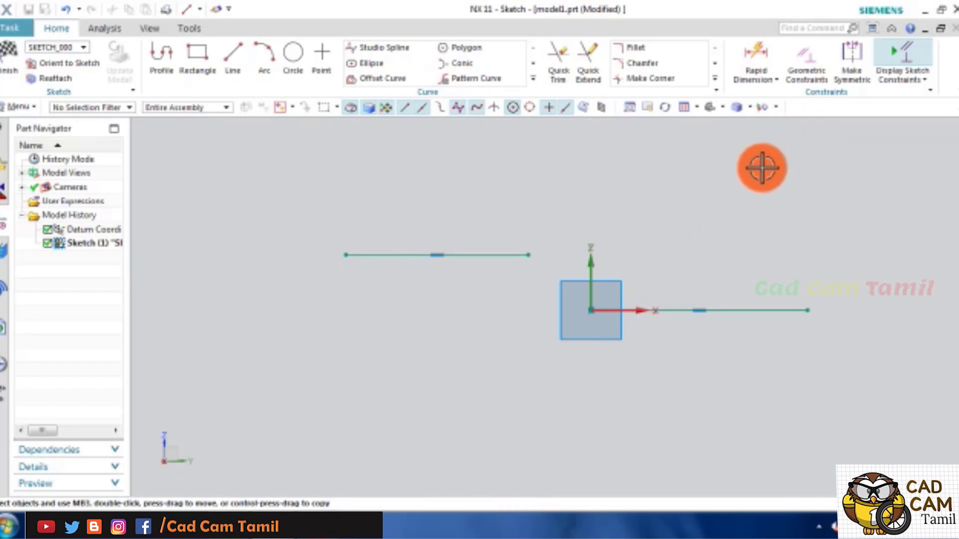
{"action": "scroll", "coordinate": [467, 323], "scroll_direction": "down", "scroll_amount": 4}
{"action": "scroll", "coordinate": [626, 351], "scroll_direction": "up", "scroll_amount": 2}
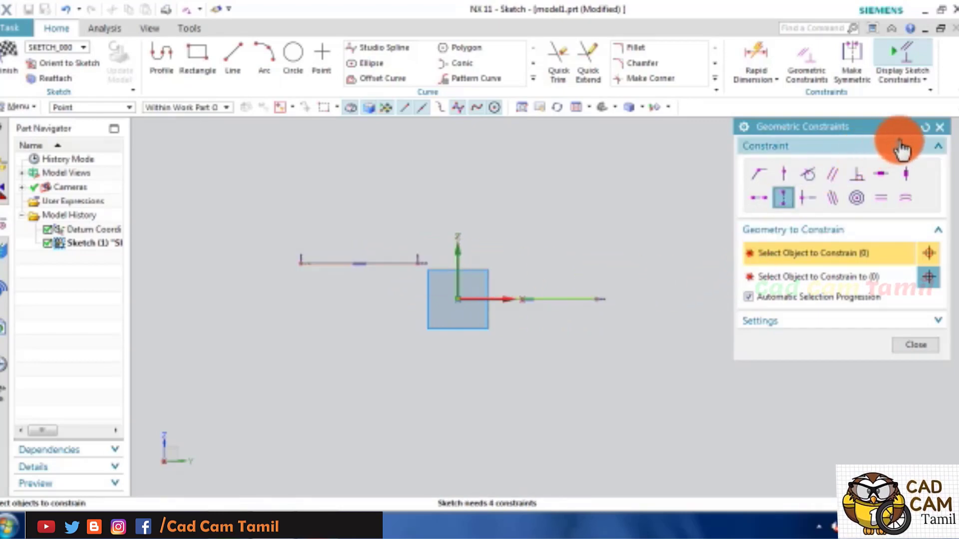
{"action": "left_click", "coordinate": [938, 128]}
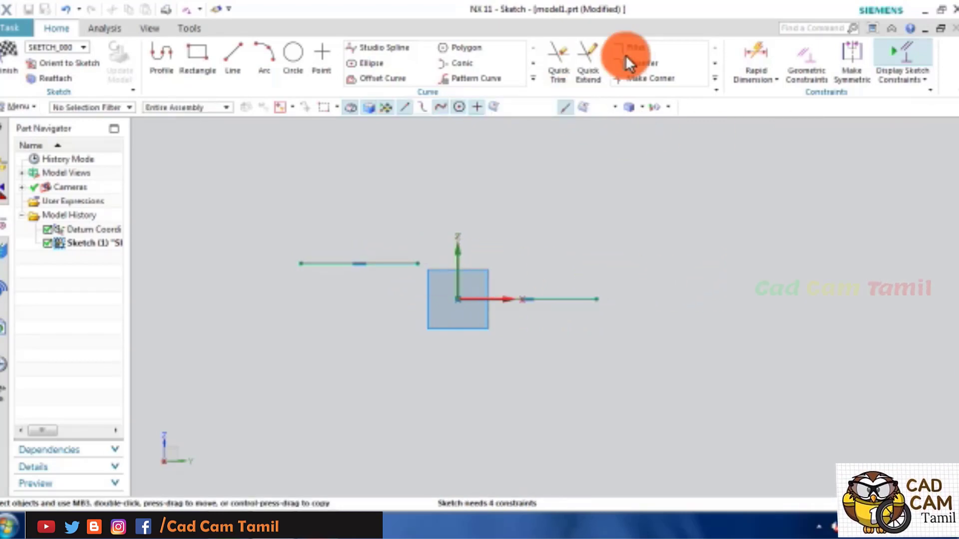
Step: Dimension the horizontal and vertical distances between the upper line's inner endpoint and the sketch origin
{"action": "left_click", "coordinate": [753, 58]}
{"action": "left_click", "coordinate": [415, 264]}
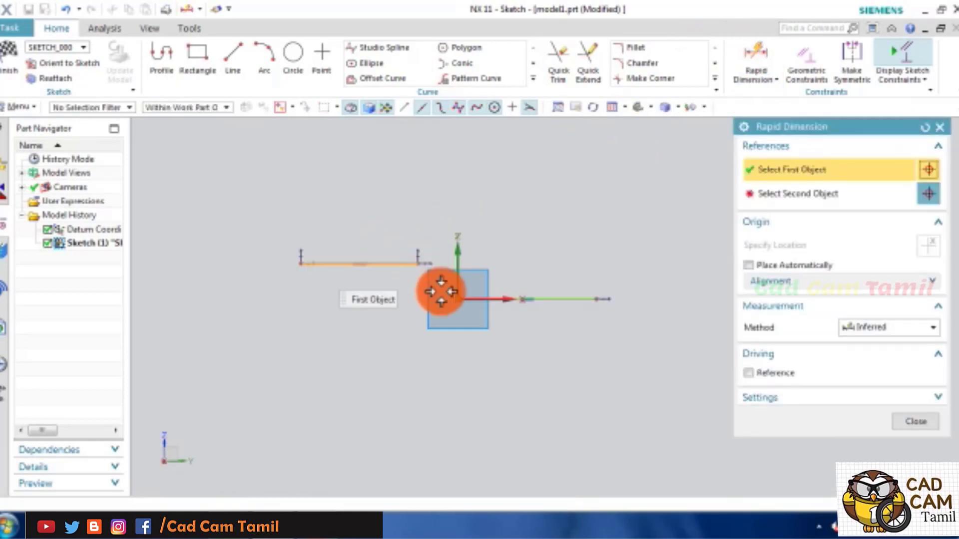
{"action": "left_click", "coordinate": [447, 249]}
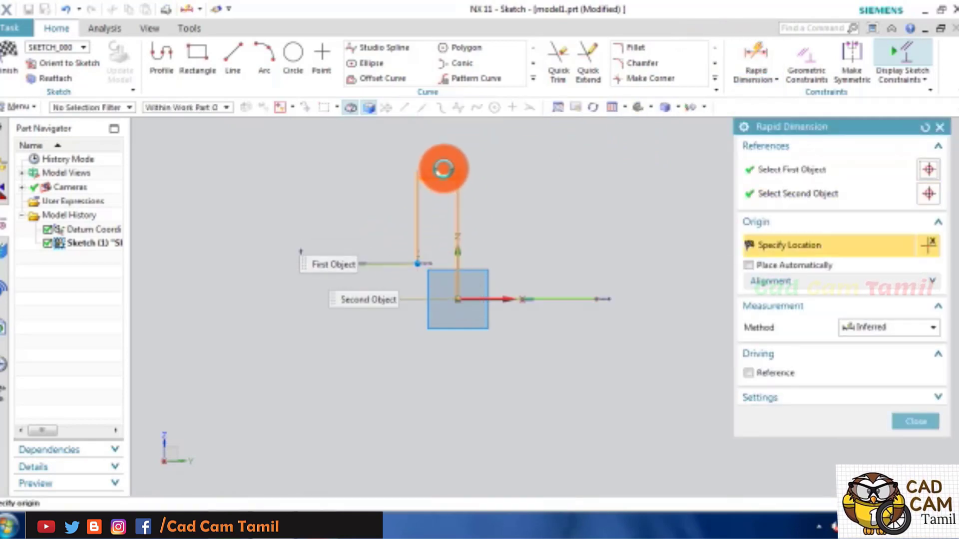
{"action": "left_click", "coordinate": [439, 168]}
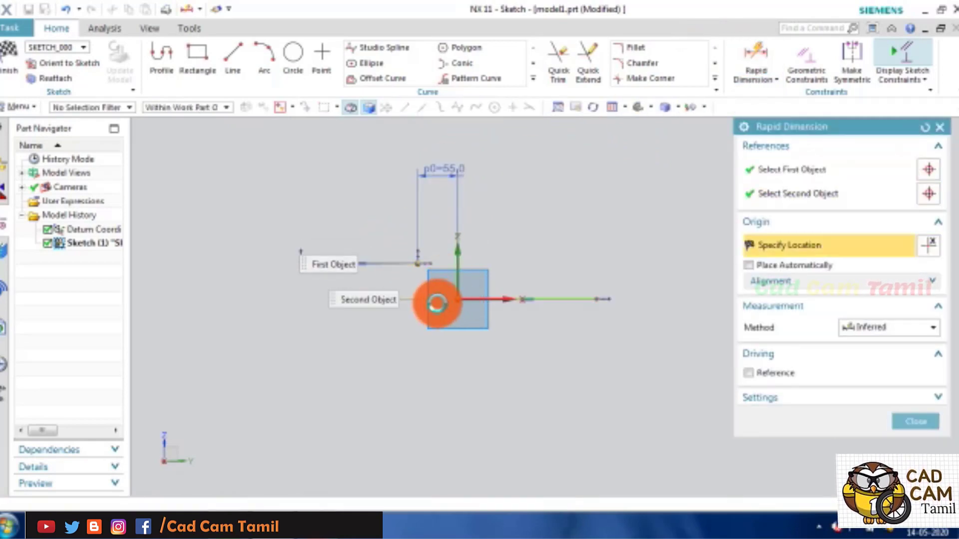
{"action": "left_click", "coordinate": [414, 263]}
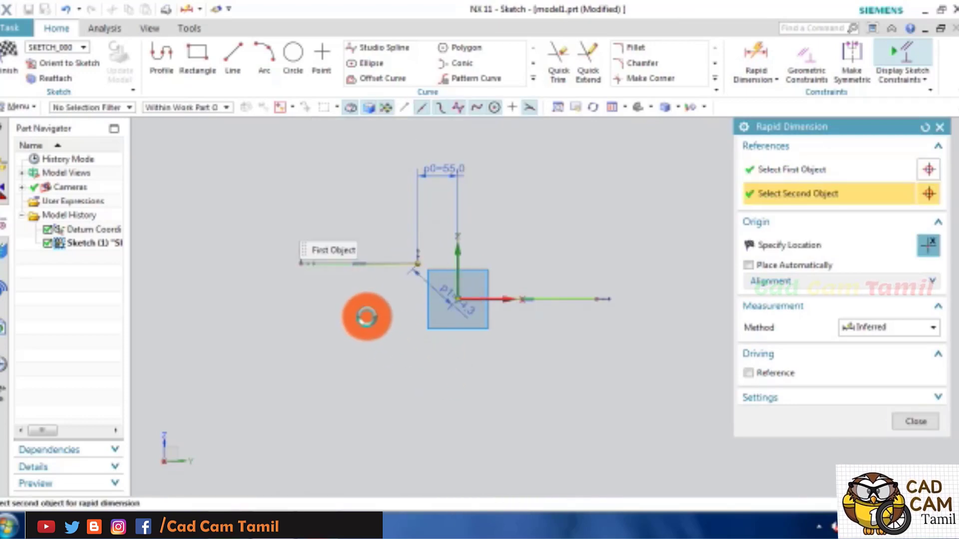
{"action": "left_click", "coordinate": [372, 300]}
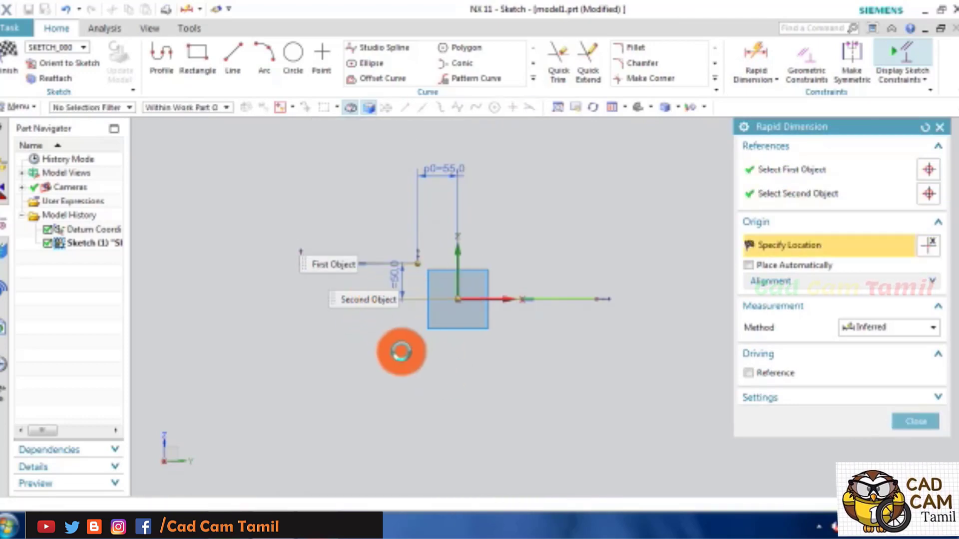
{"action": "left_click", "coordinate": [397, 345]}
Step: Dimension the length of the upper horizontal line and the length of the line along the X axis
{"action": "scroll", "coordinate": [352, 252], "scroll_direction": "up", "scroll_amount": 5}
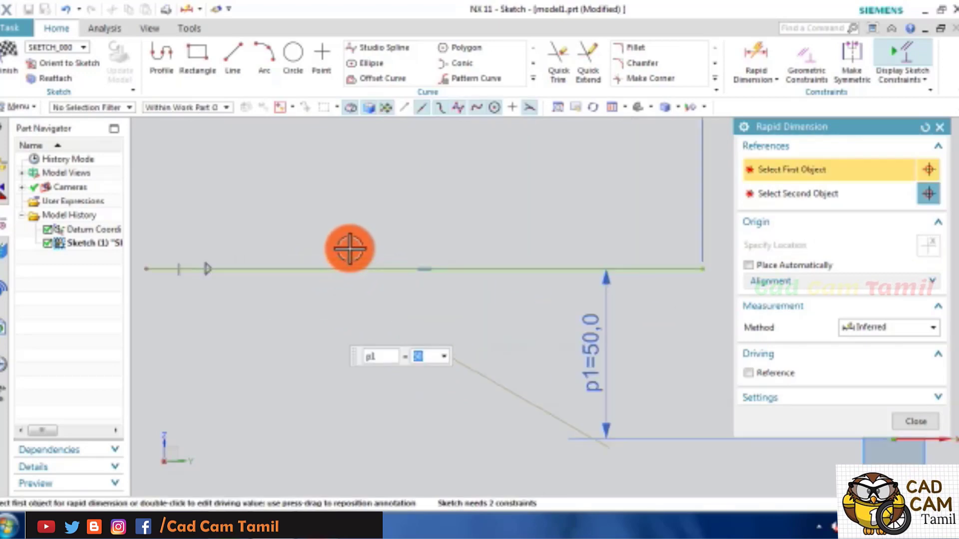
{"action": "left_click", "coordinate": [380, 269]}
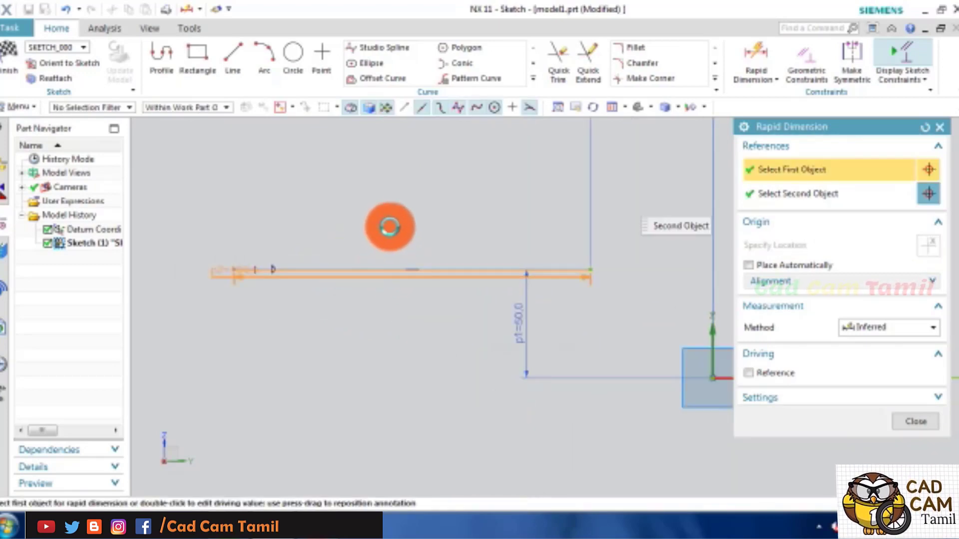
{"action": "left_click", "coordinate": [376, 204]}
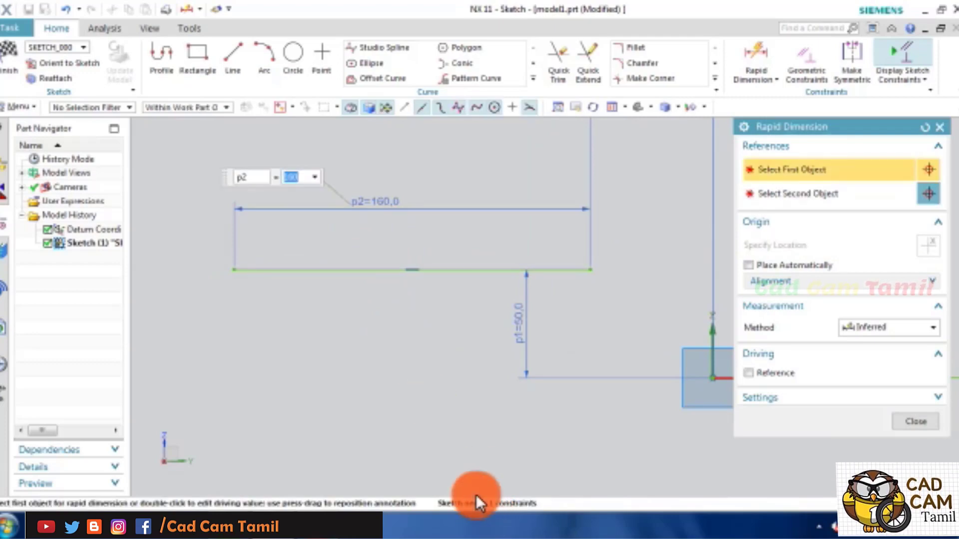
{"action": "scroll", "coordinate": [451, 408], "scroll_direction": "down", "scroll_amount": 4}
{"action": "scroll", "coordinate": [648, 431], "scroll_direction": "up", "scroll_amount": 2}
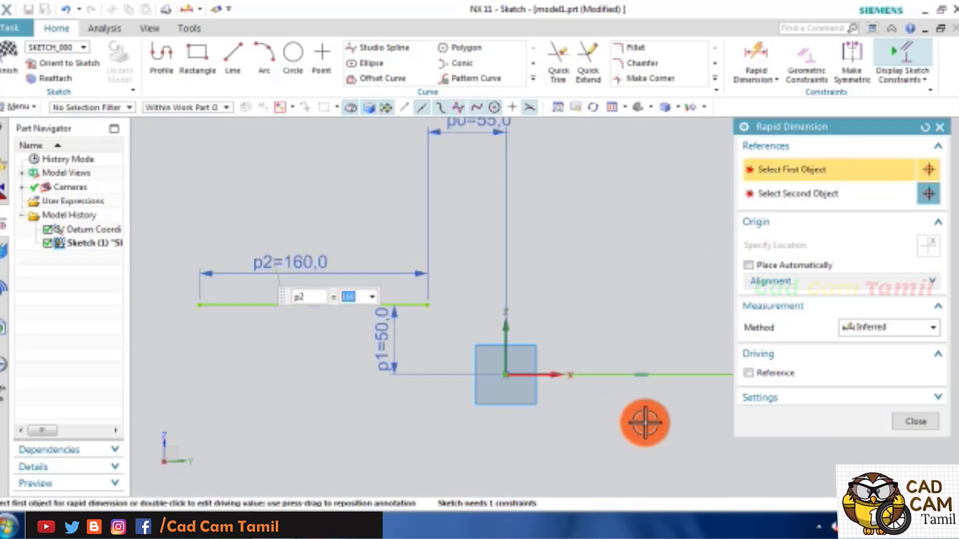
{"action": "left_click", "coordinate": [634, 427]}
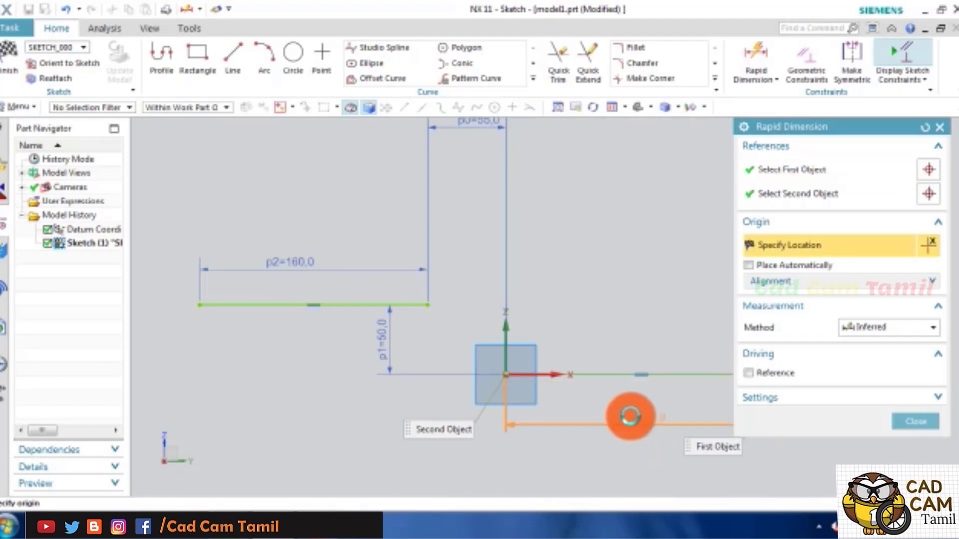
{"action": "scroll", "coordinate": [434, 459], "scroll_direction": "down", "scroll_amount": 3}
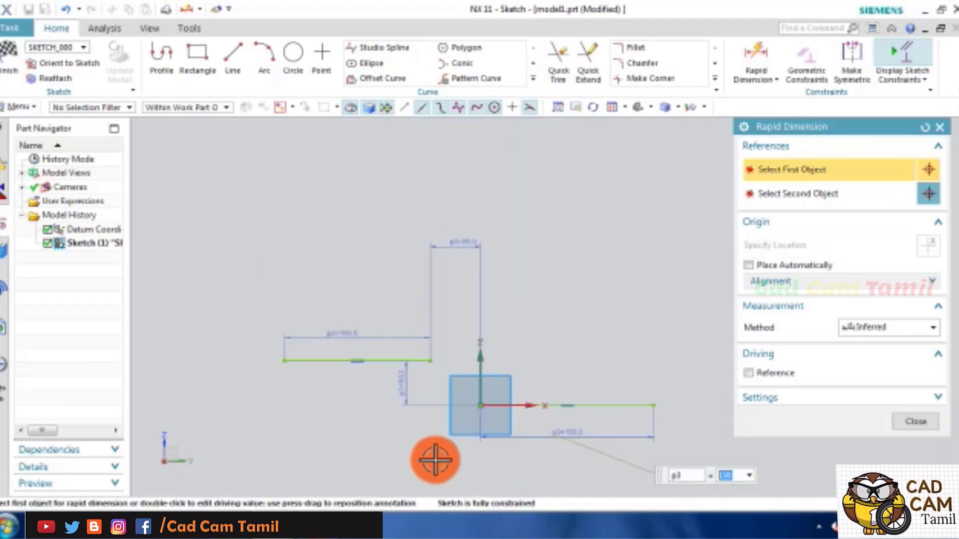
{"action": "left_click", "coordinate": [907, 426]}
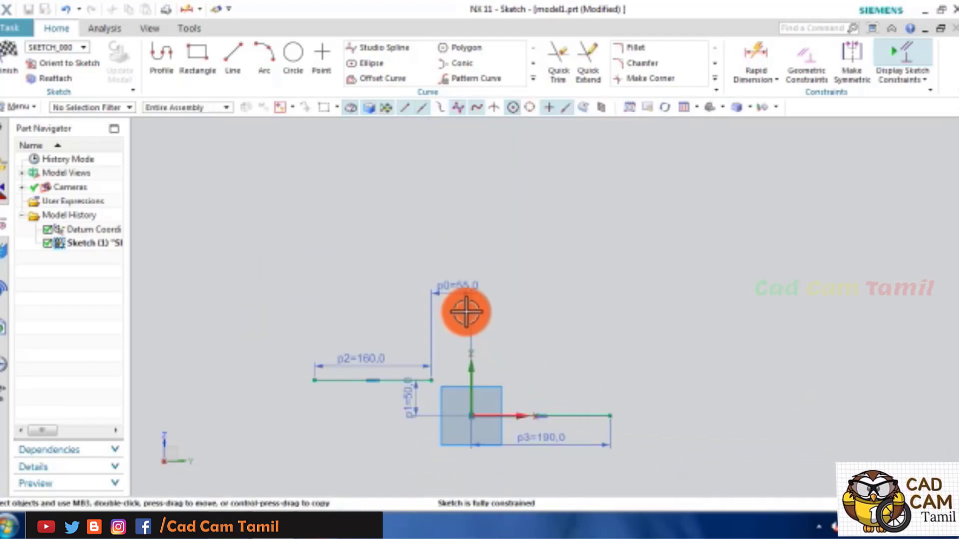
Step: Delete the upper line's two position dimensions and align its inner endpoint horizontally with the sketch origin
{"action": "key", "text": "Delete"}
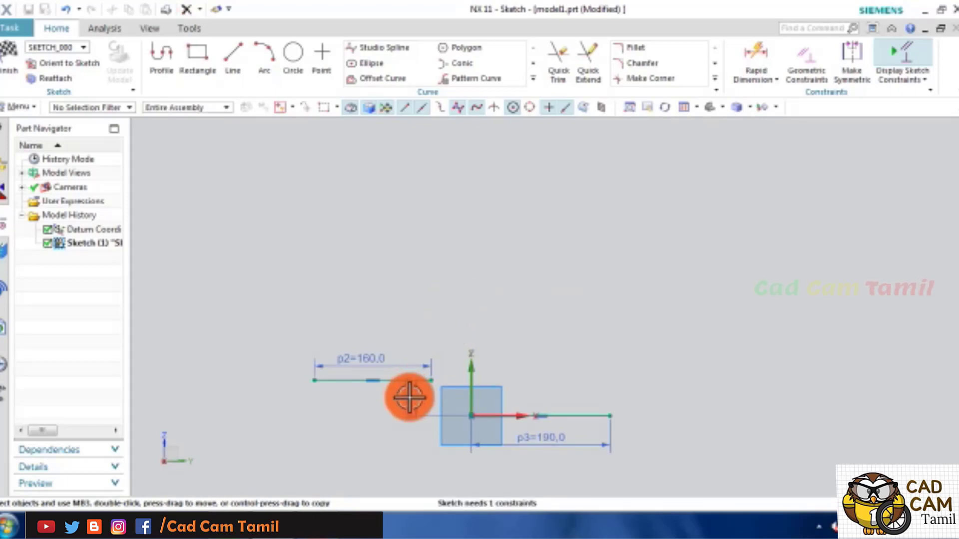
{"action": "key", "text": "c"}
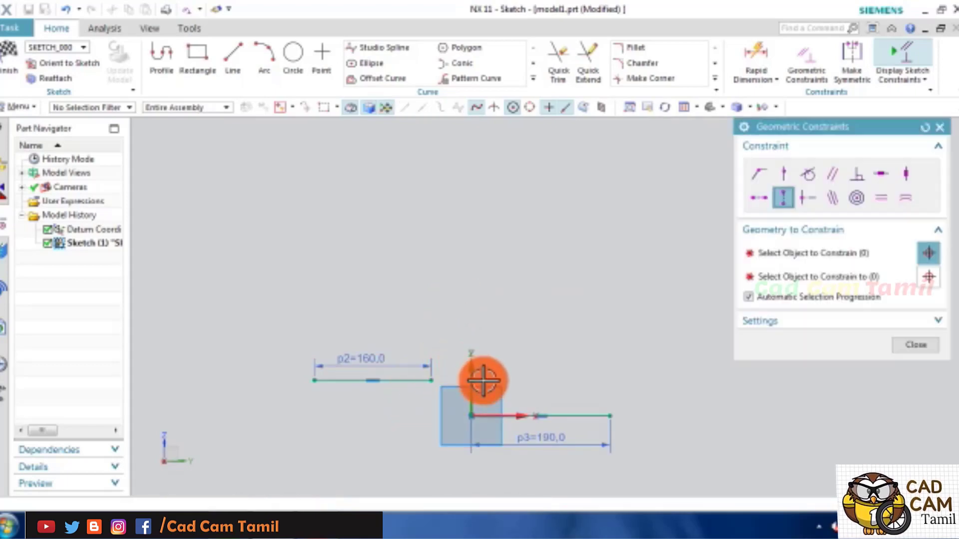
{"action": "left_click", "coordinate": [759, 198]}
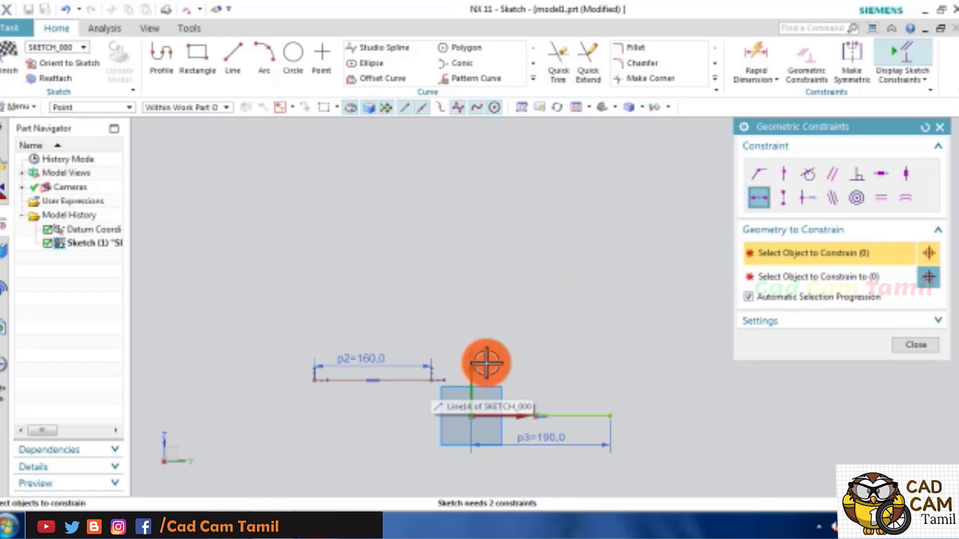
{"action": "left_click", "coordinate": [430, 380]}
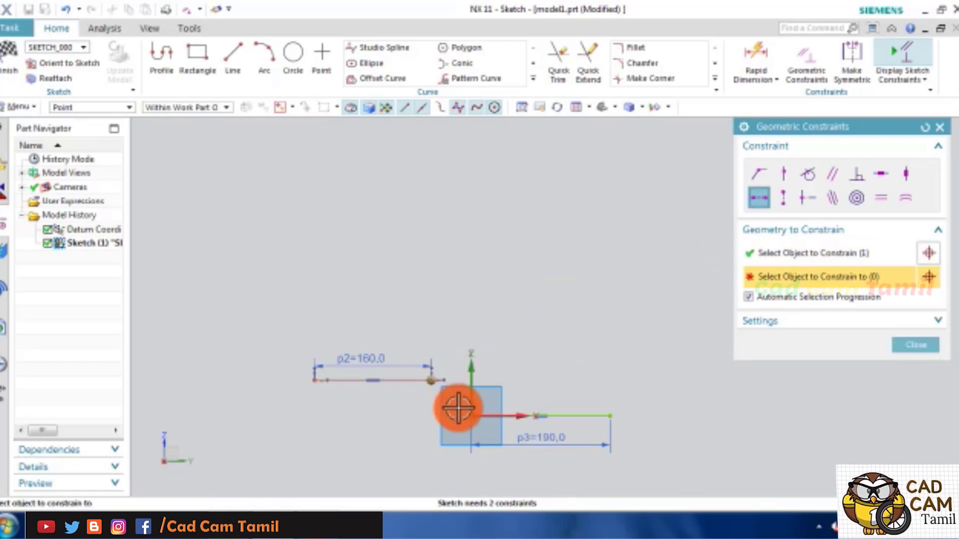
{"action": "left_click", "coordinate": [472, 418]}
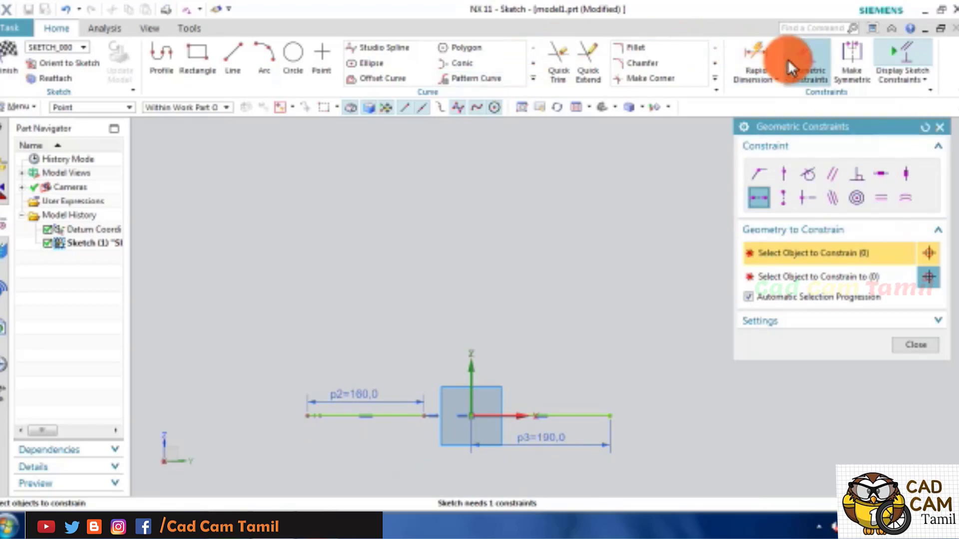
Step: Dimension the horizontal distance between the 160 mm line's inner endpoint and the sketch origin
{"action": "left_click", "coordinate": [751, 55]}
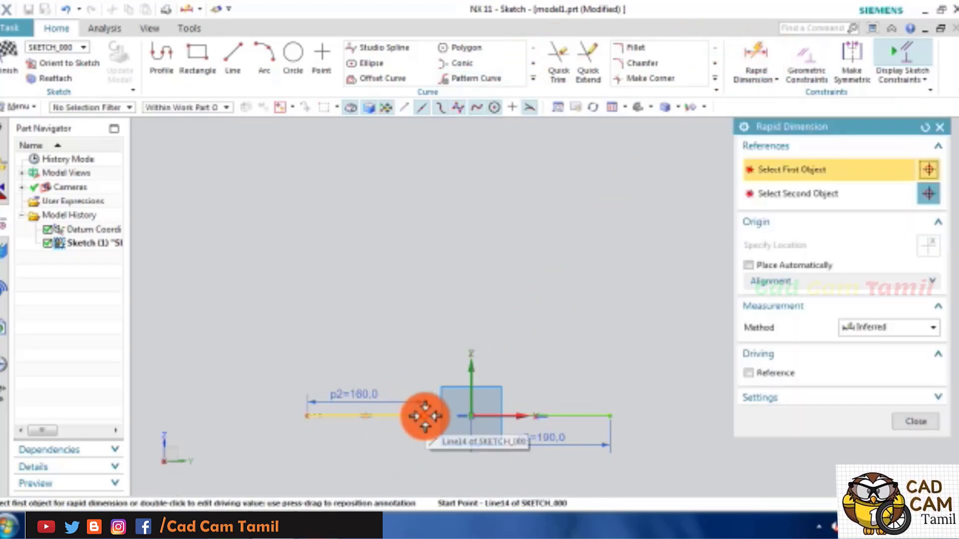
{"action": "left_click", "coordinate": [424, 416]}
{"action": "left_click", "coordinate": [471, 416]}
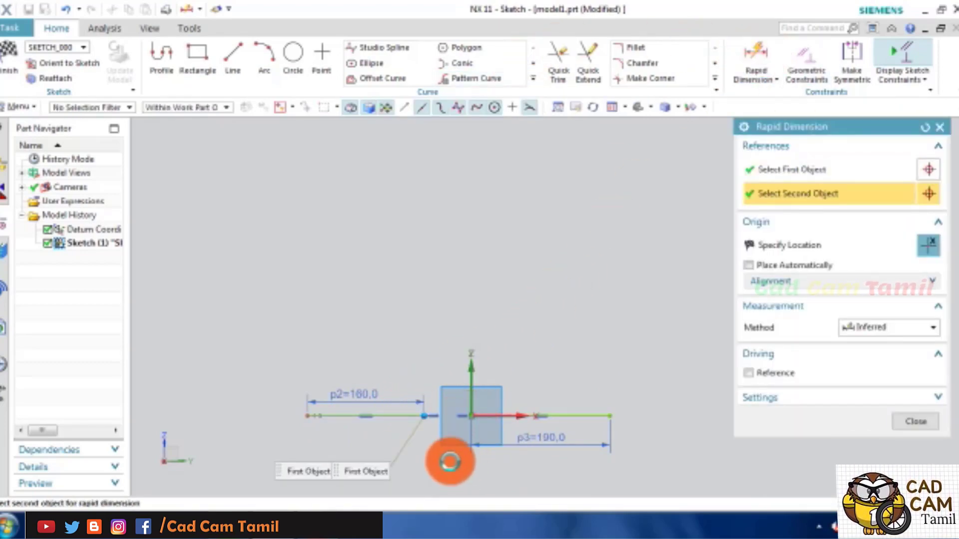
{"action": "left_click", "coordinate": [567, 440]}
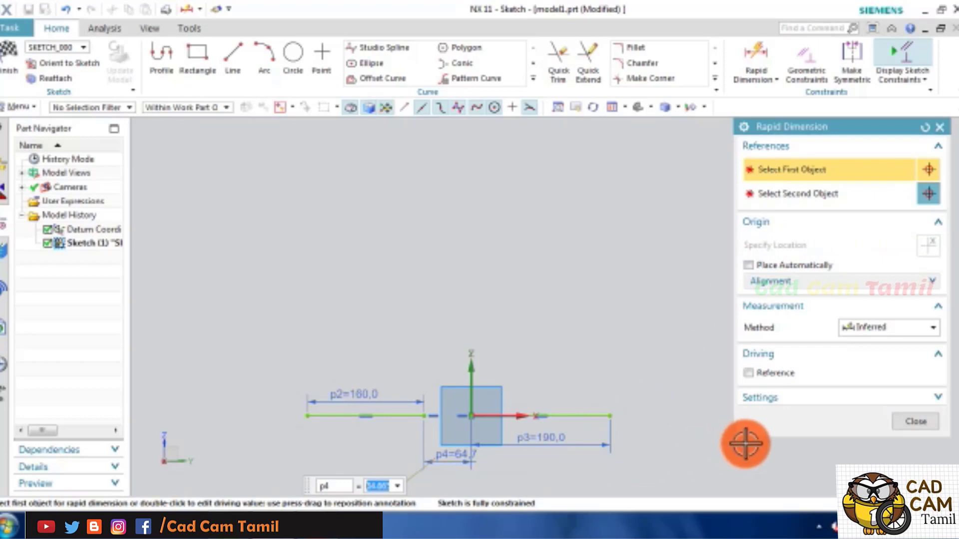
{"action": "left_click", "coordinate": [923, 420]}
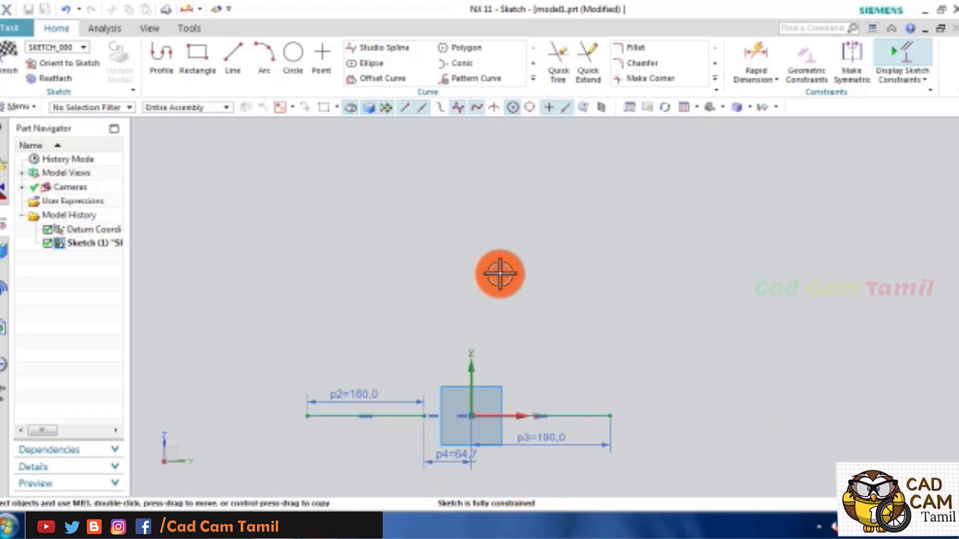
{"action": "left_click", "coordinate": [234, 59]}
{"action": "key", "text": "Escape"}
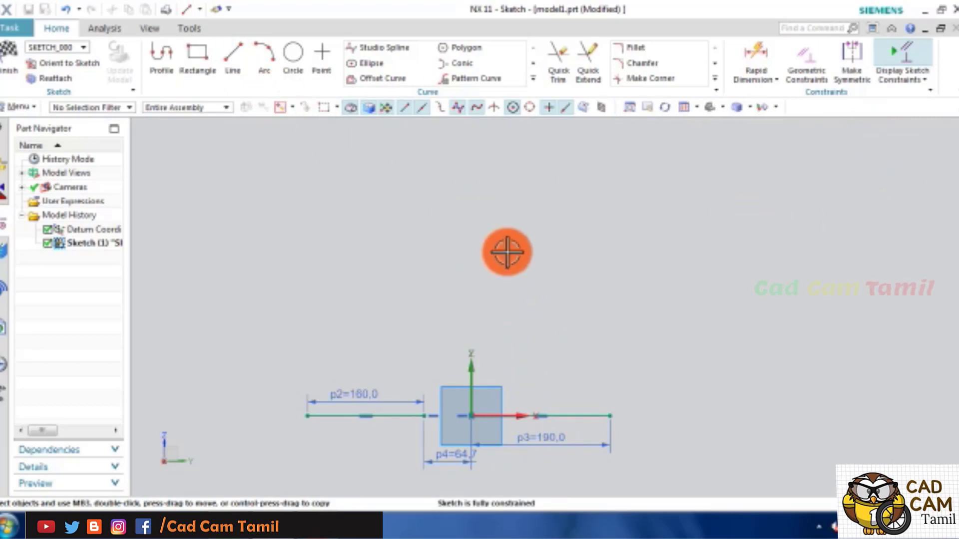
{"action": "left_click", "coordinate": [512, 257]}
{"action": "left_click", "coordinate": [244, 59]}
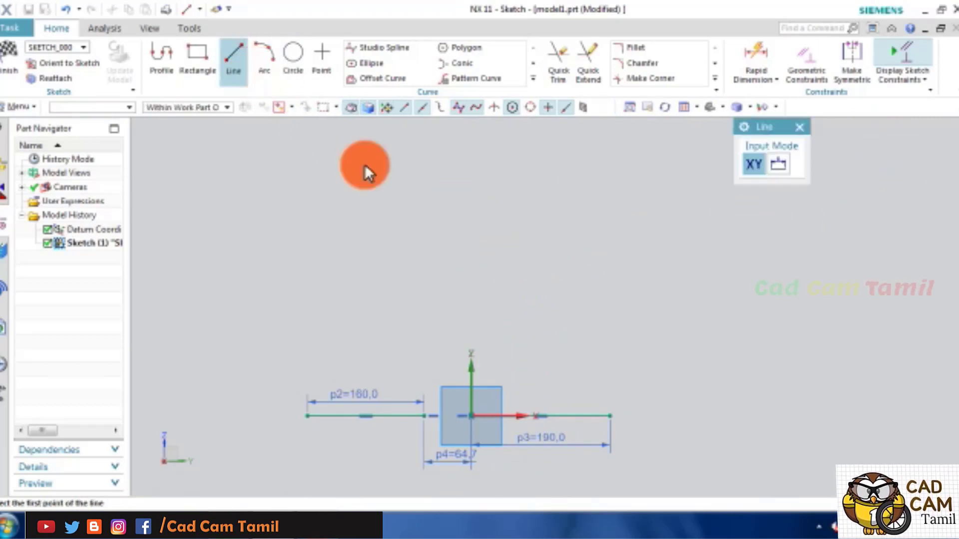
{"action": "left_click", "coordinate": [486, 267]}
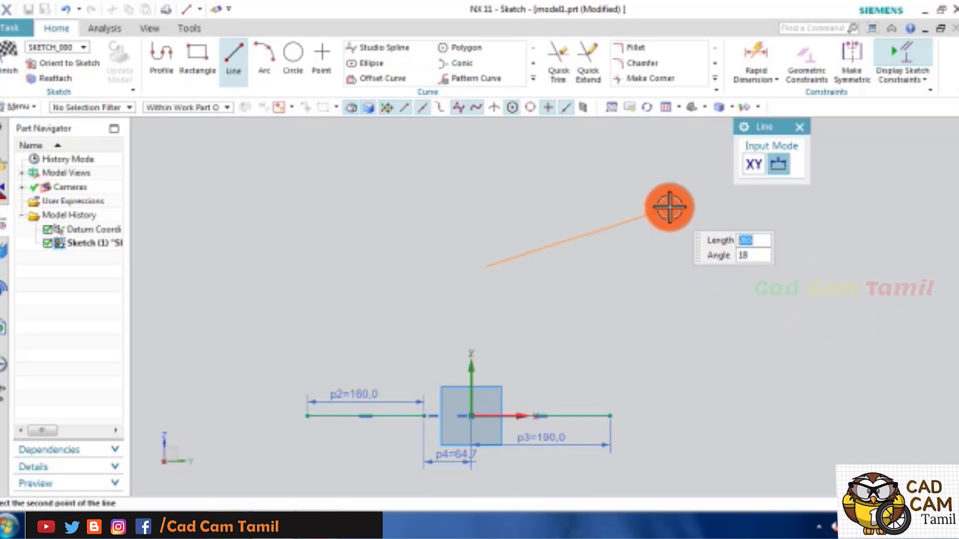
{"action": "left_click", "coordinate": [799, 128]}
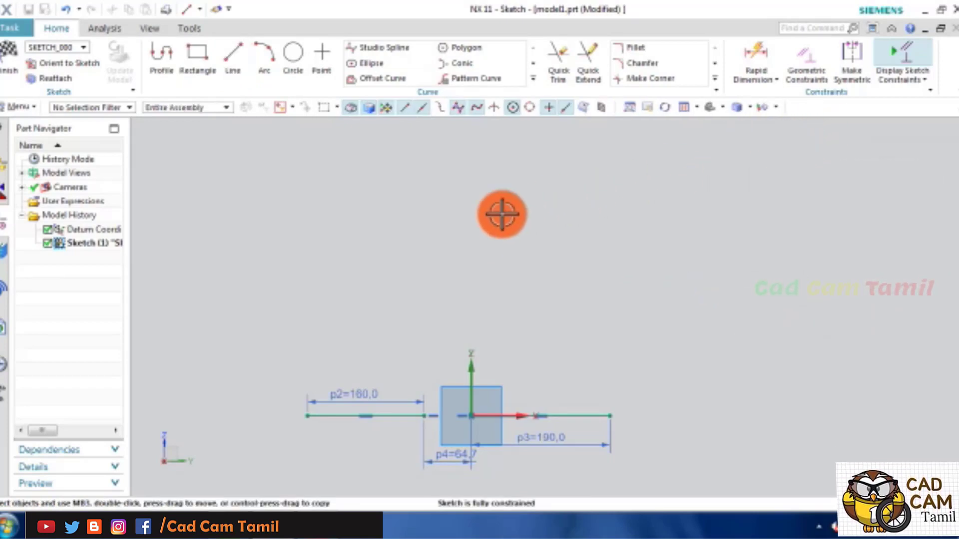
Step: Draw a two-point rectangle about 200 mm wide and 125 mm high above the sketch origin
{"action": "left_click", "coordinate": [205, 54]}
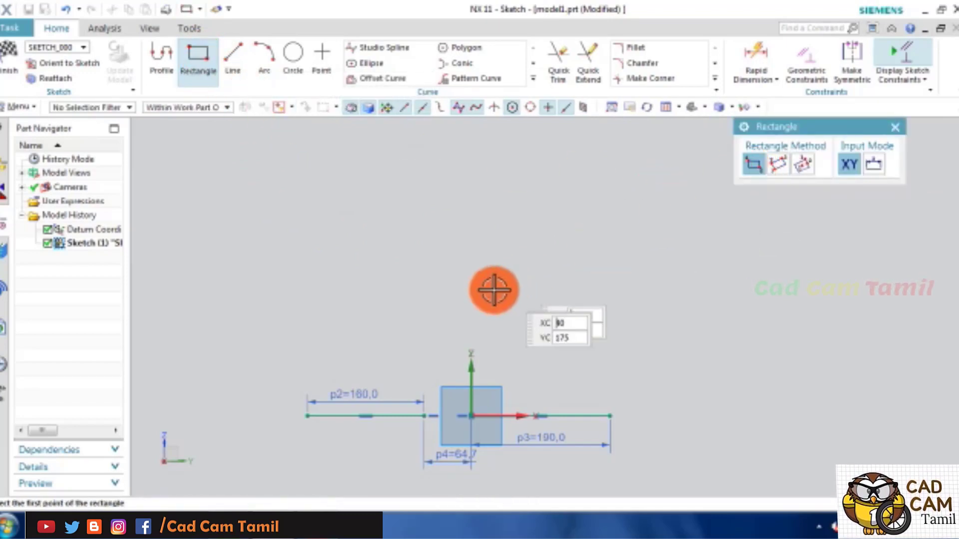
{"action": "left_click", "coordinate": [445, 244]}
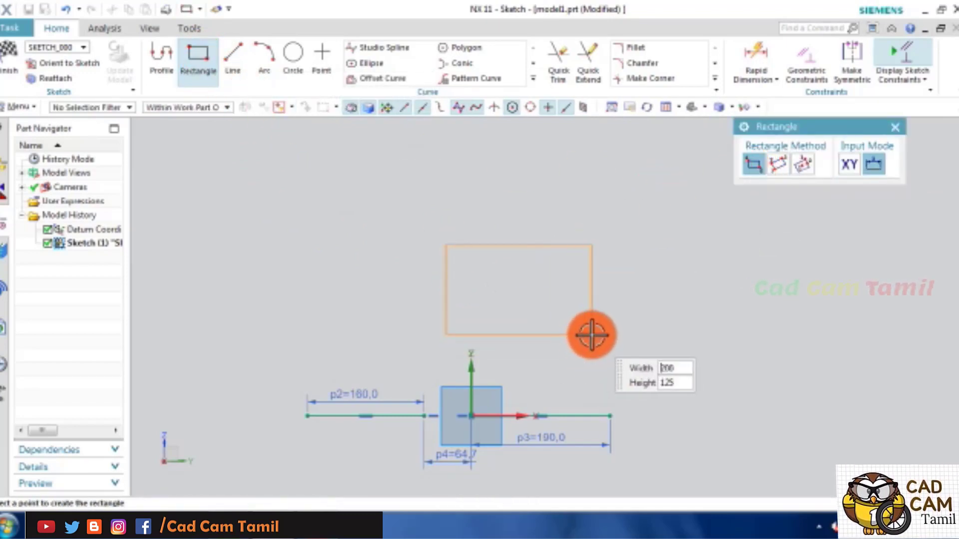
{"action": "left_click", "coordinate": [592, 334]}
Step: Draw a three-point rectangle with a vertical first side, to the right of the first rectangle
{"action": "left_click", "coordinate": [776, 170]}
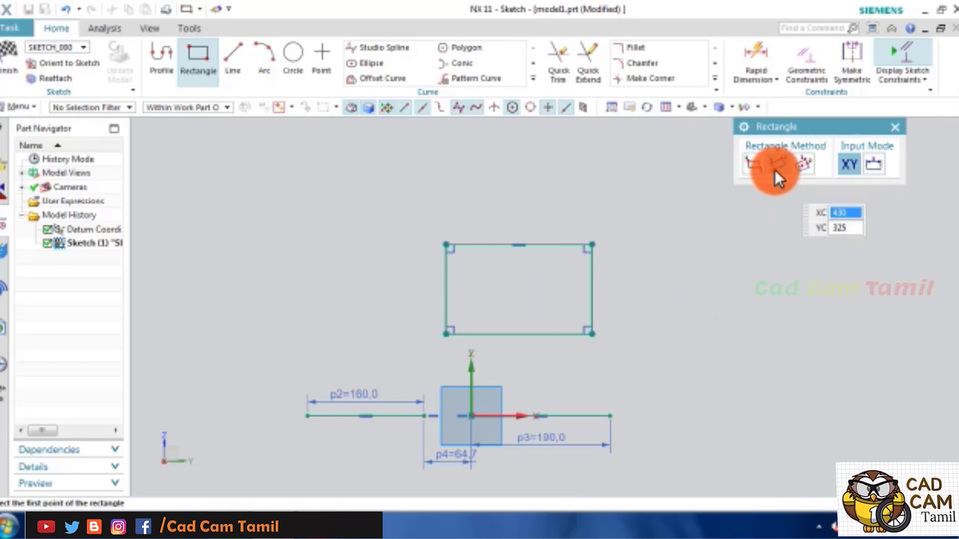
{"action": "left_click", "coordinate": [700, 321]}
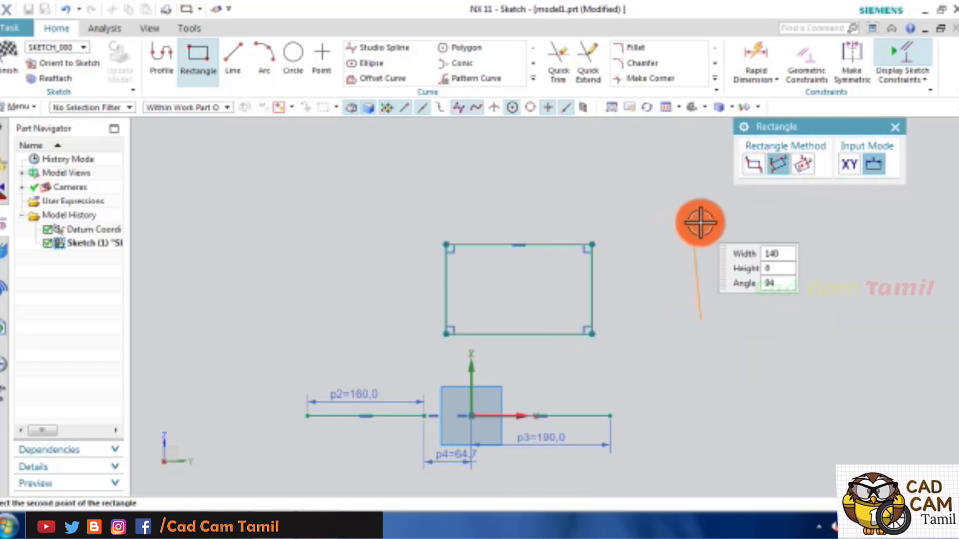
{"action": "left_click", "coordinate": [699, 224]}
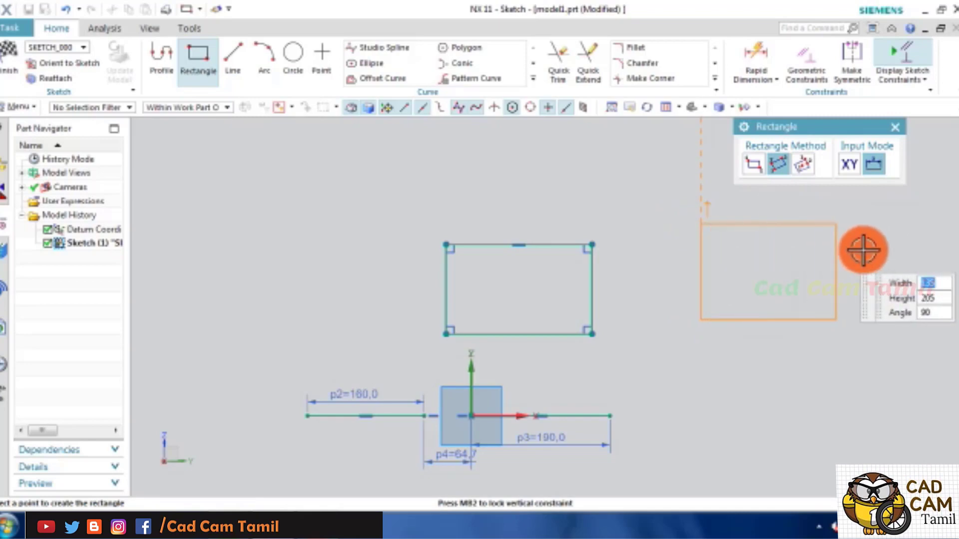
{"action": "left_click", "coordinate": [868, 248]}
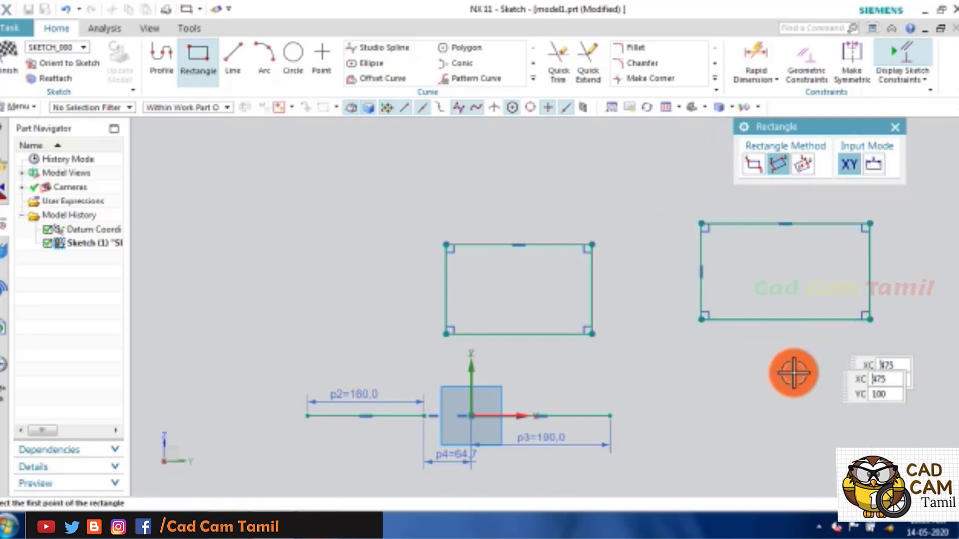
Step: Draw a horizontally aligned rectangle from its center, below the three-point rectangle
{"action": "left_click", "coordinate": [802, 165]}
{"action": "left_click", "coordinate": [749, 437]}
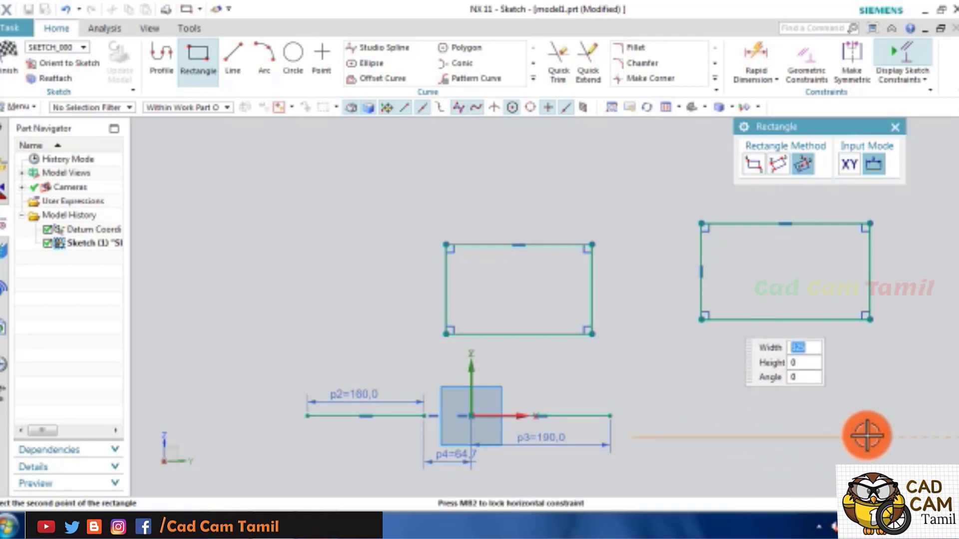
{"action": "left_click", "coordinate": [867, 492]}
{"action": "scroll", "coordinate": [639, 356], "scroll_direction": "down", "scroll_amount": 3}
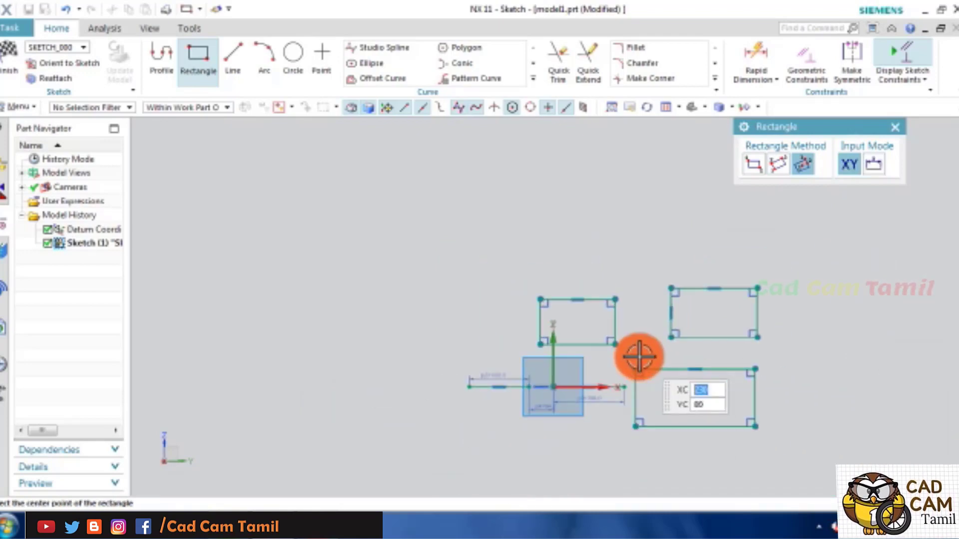
Step: Vertically align the first rectangle's lower-right corner with the upper-left corner of the center-drawn rectangle
{"action": "scroll", "coordinate": [702, 400], "scroll_direction": "up", "scroll_amount": 2}
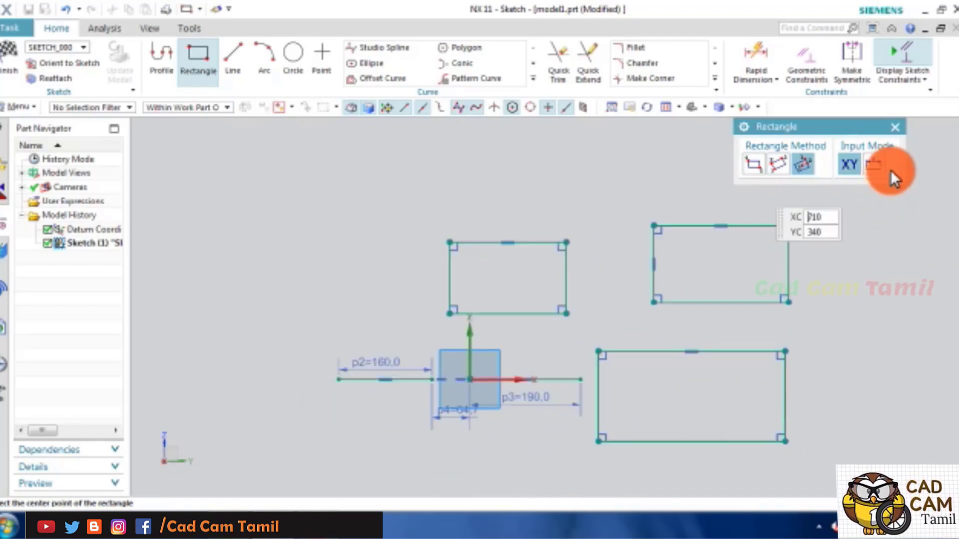
{"action": "left_click", "coordinate": [894, 127]}
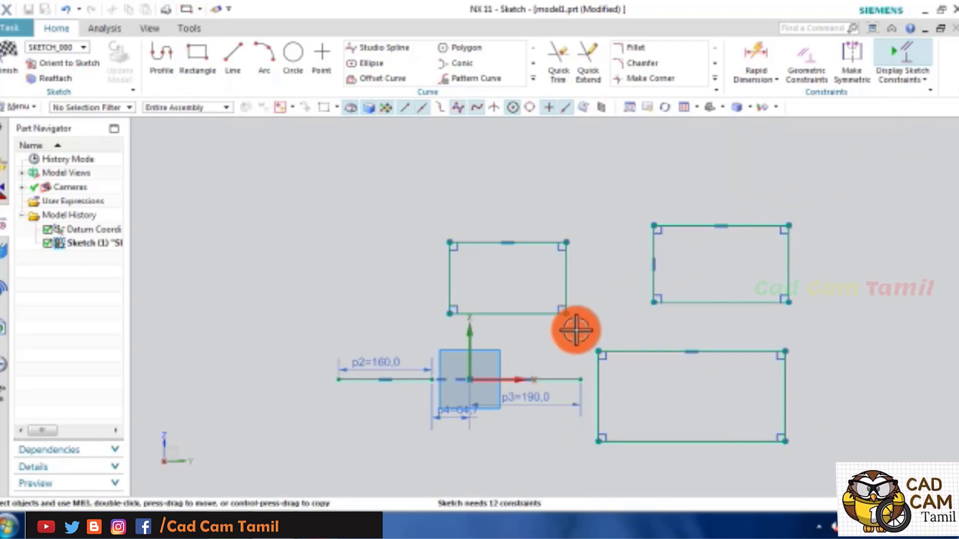
{"action": "key", "text": "c"}
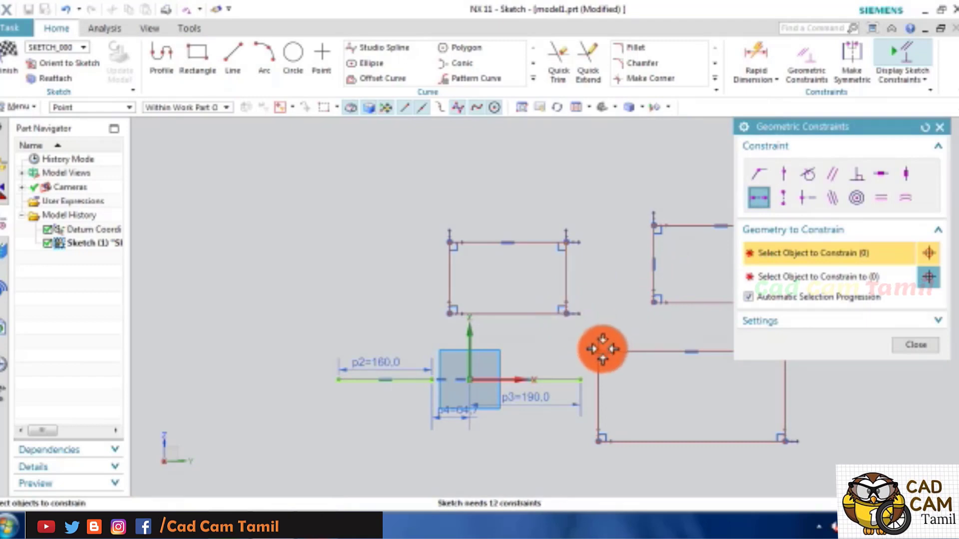
{"action": "left_click", "coordinate": [783, 198]}
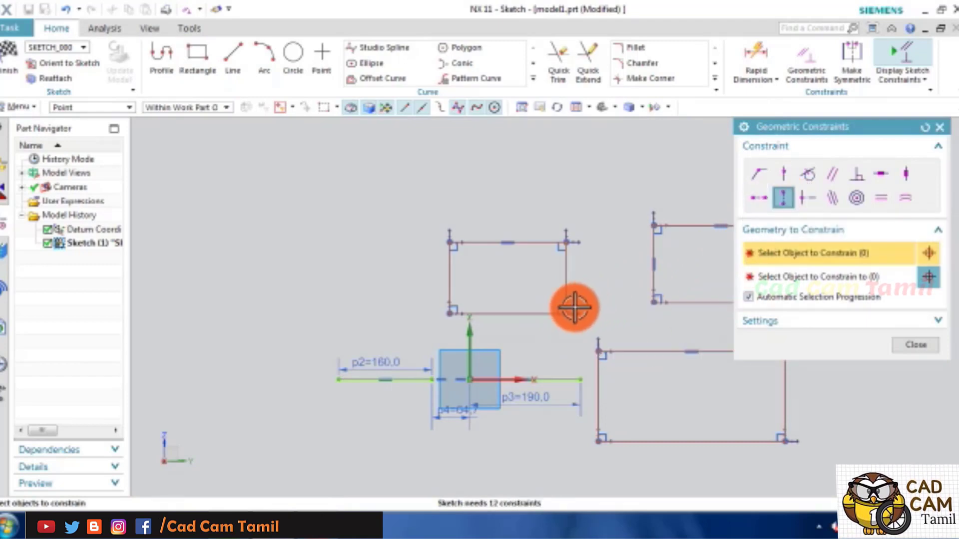
{"action": "left_click", "coordinate": [570, 313]}
{"action": "left_click", "coordinate": [598, 349]}
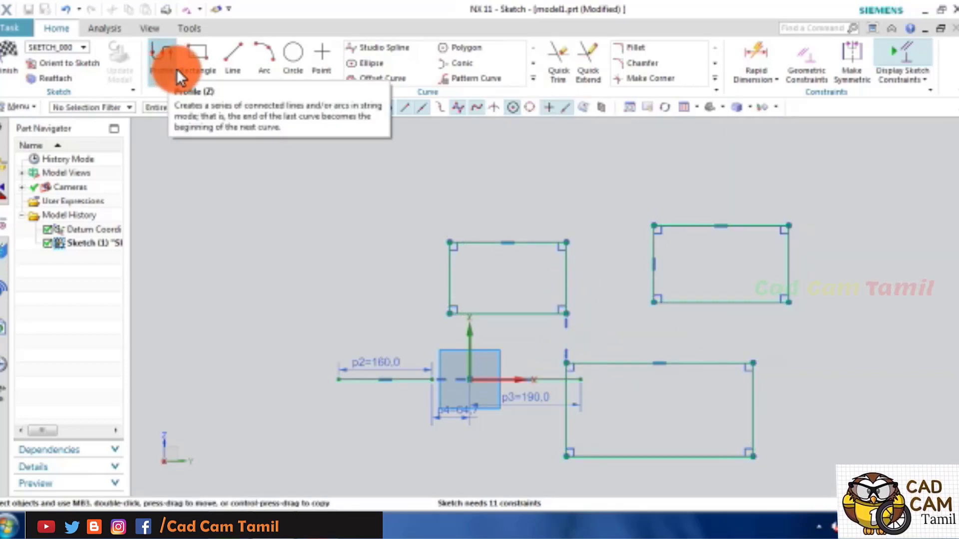
Step: Draw an open semicircular arc with the Profile tool, left of the rectangles
{"action": "left_click", "coordinate": [159, 68]}
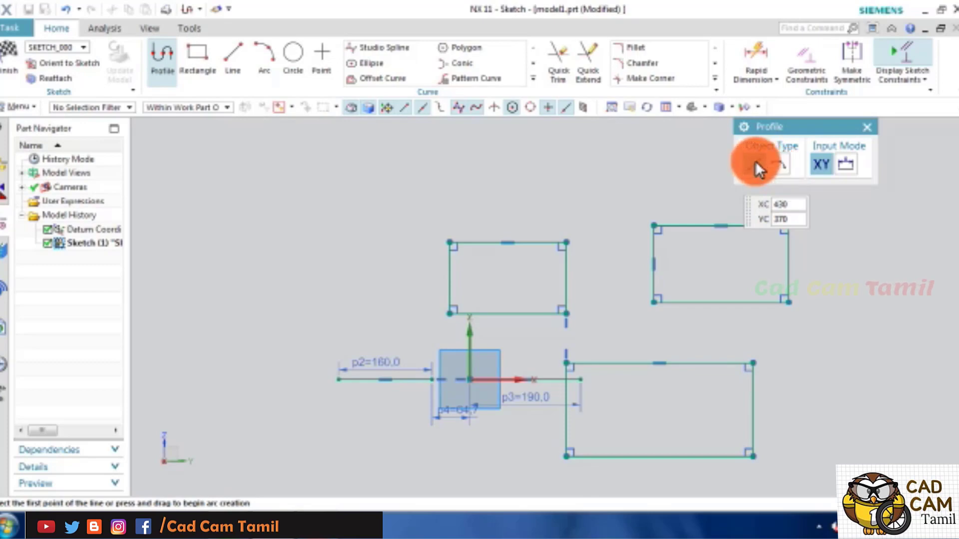
{"action": "left_click", "coordinate": [225, 322]}
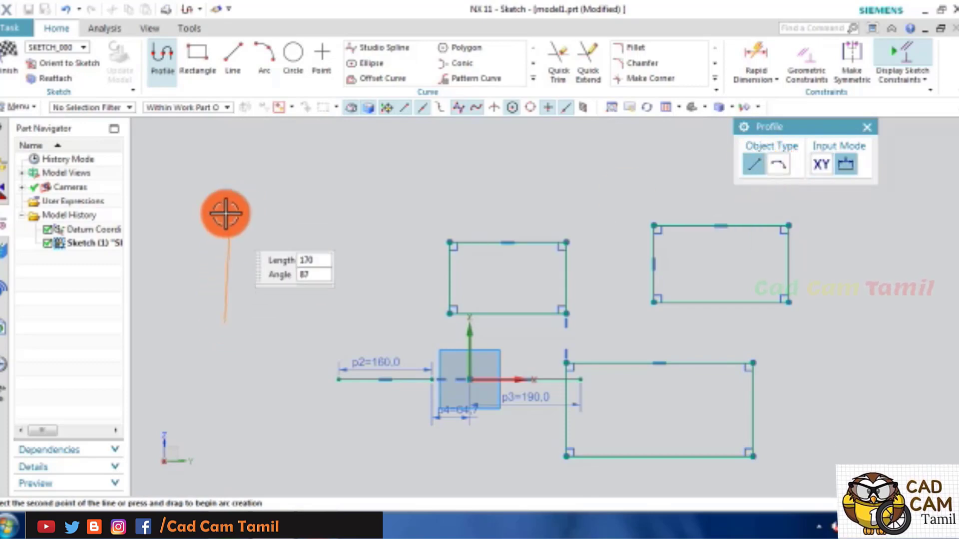
{"action": "left_click", "coordinate": [774, 163]}
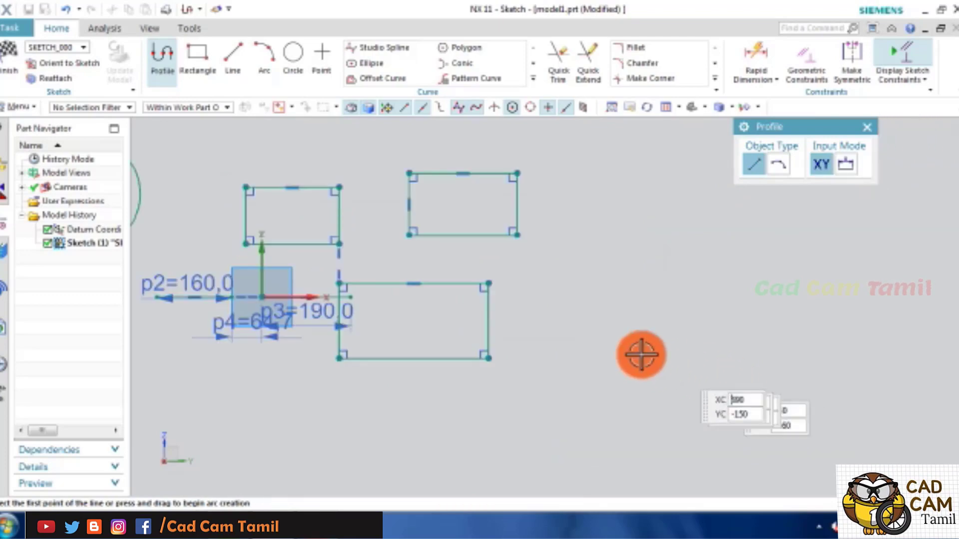
Step: Draw a closed slot profile at the lower right of the rectangles, with a top line about 680 mm long, a parallel bottom line and two end arcs
{"action": "scroll", "coordinate": [641, 355], "scroll_direction": "down", "scroll_amount": 3}
{"action": "left_click", "coordinate": [630, 371]}
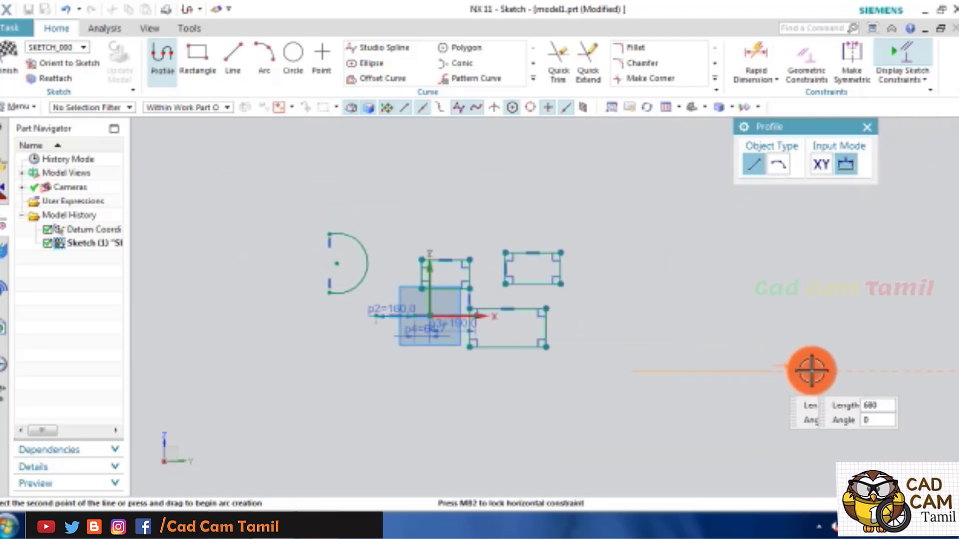
{"action": "left_click", "coordinate": [813, 372]}
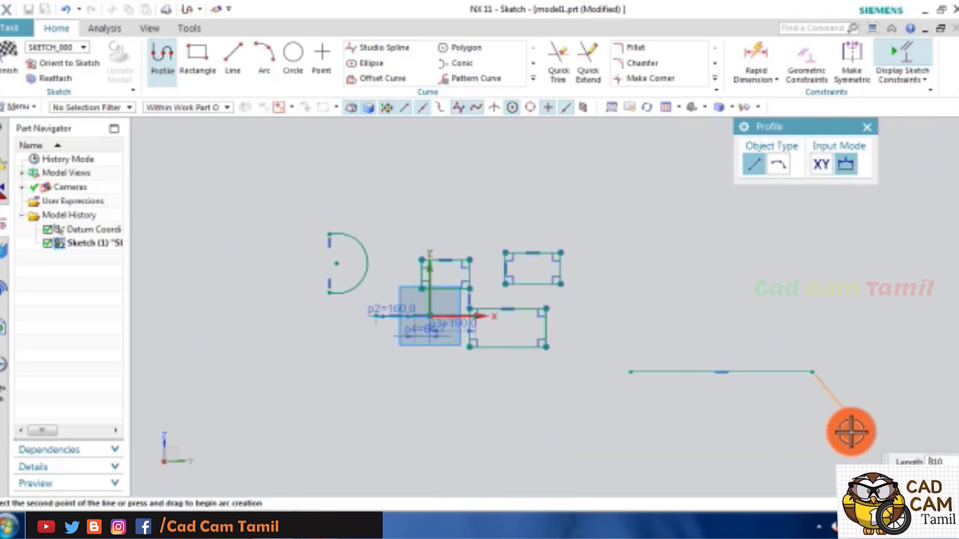
{"action": "left_click", "coordinate": [777, 167]}
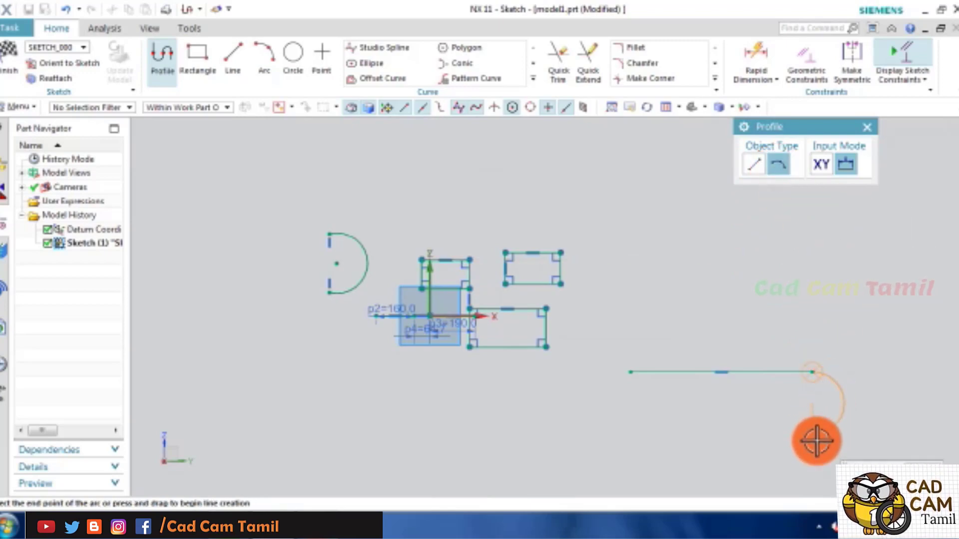
{"action": "left_click", "coordinate": [813, 445]}
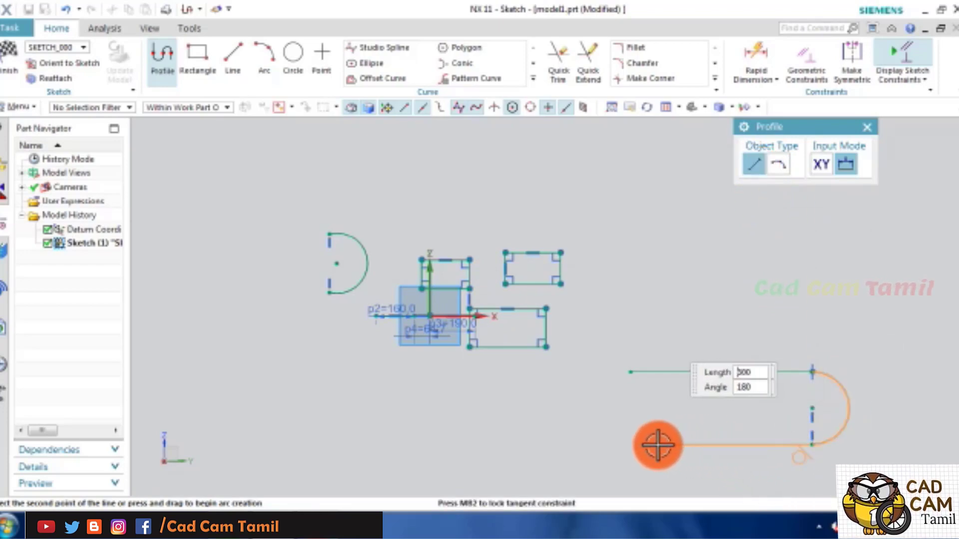
{"action": "left_click", "coordinate": [641, 444]}
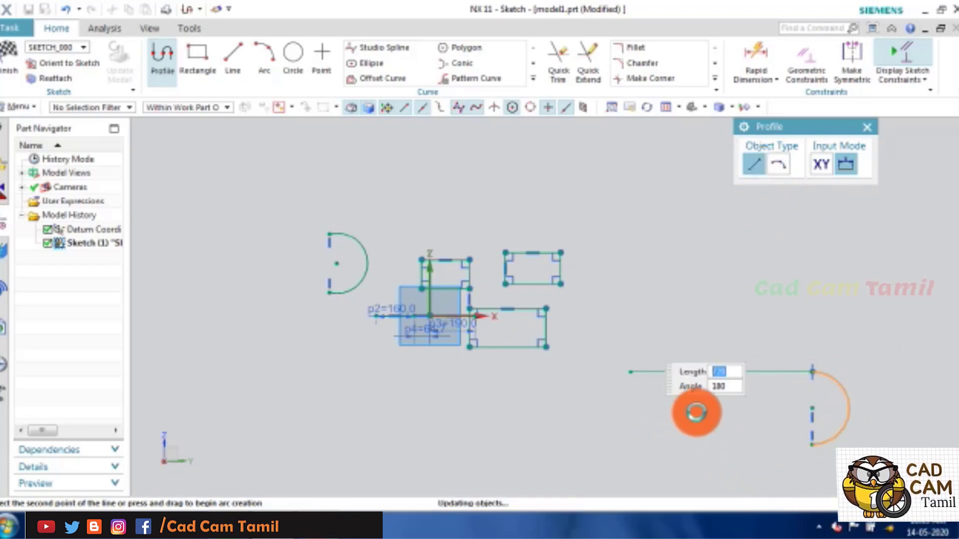
{"action": "left_click", "coordinate": [778, 165]}
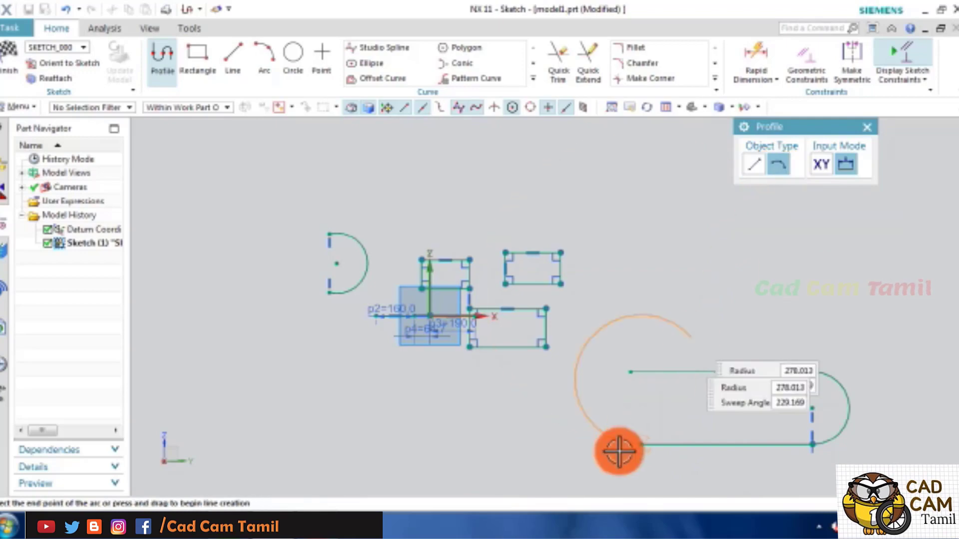
{"action": "left_click", "coordinate": [630, 372]}
{"action": "key", "text": "Escape"}
{"action": "scroll", "coordinate": [714, 432], "scroll_direction": "up", "scroll_amount": 1}
{"action": "scroll", "coordinate": [700, 441], "scroll_direction": "down", "scroll_amount": 3}
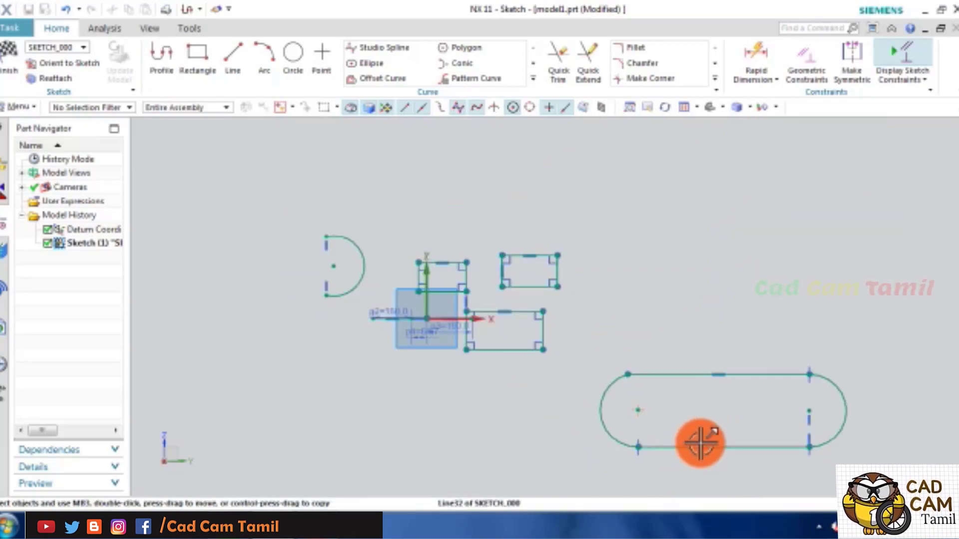
Step: Apply a tangent constraint between the slot's left end arc and its top line
{"action": "scroll", "coordinate": [763, 464], "scroll_direction": "up", "scroll_amount": 2}
{"action": "key", "text": "c"}
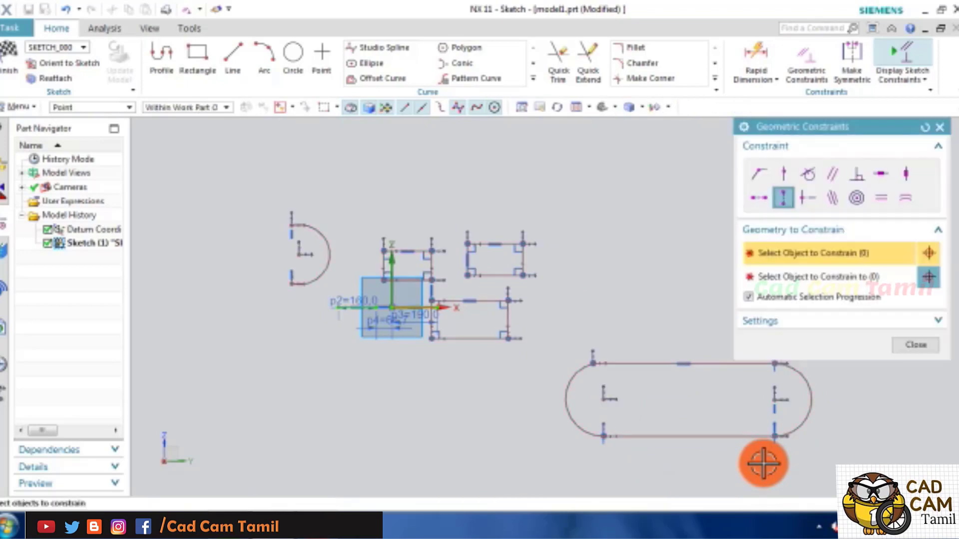
{"action": "left_click", "coordinate": [809, 174]}
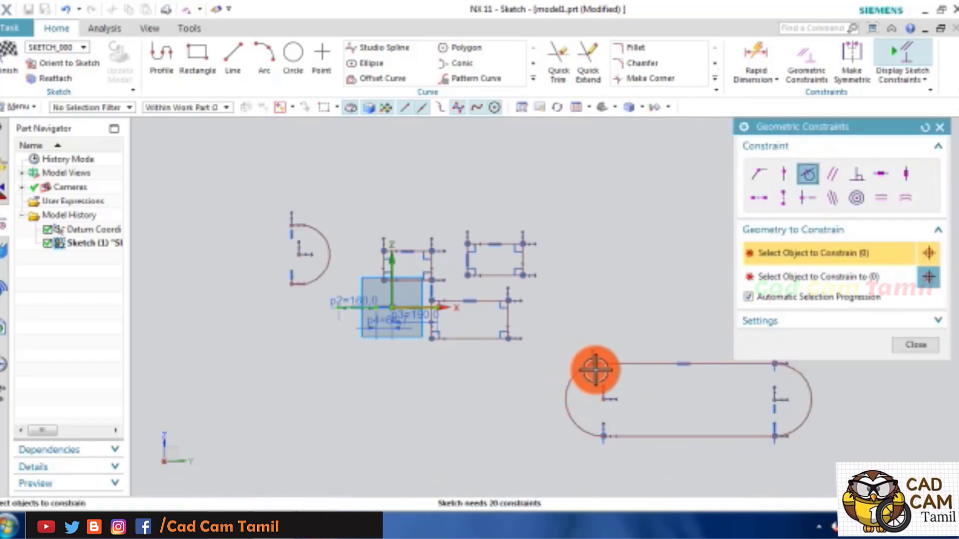
{"action": "scroll", "coordinate": [595, 369], "scroll_direction": "up", "scroll_amount": 4}
{"action": "left_click", "coordinate": [561, 375]}
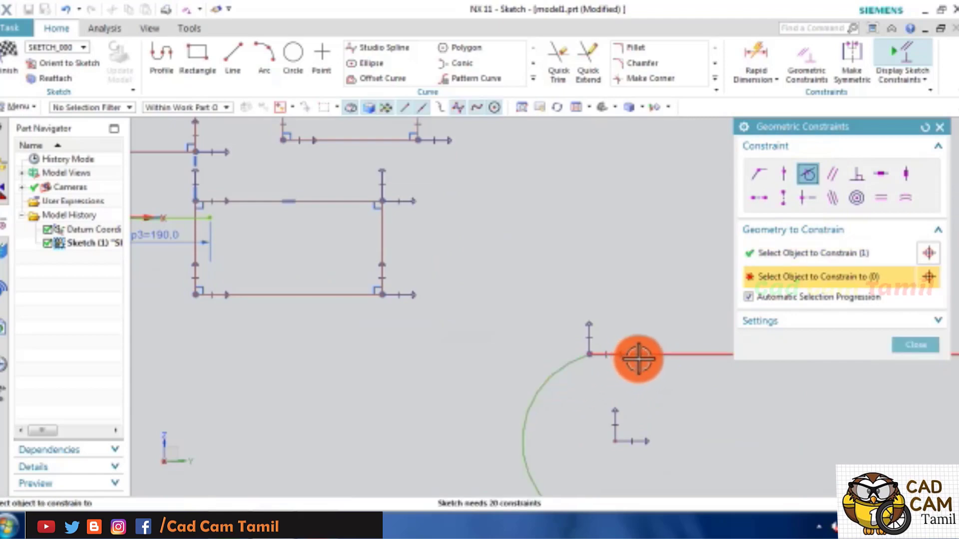
{"action": "left_click", "coordinate": [636, 357]}
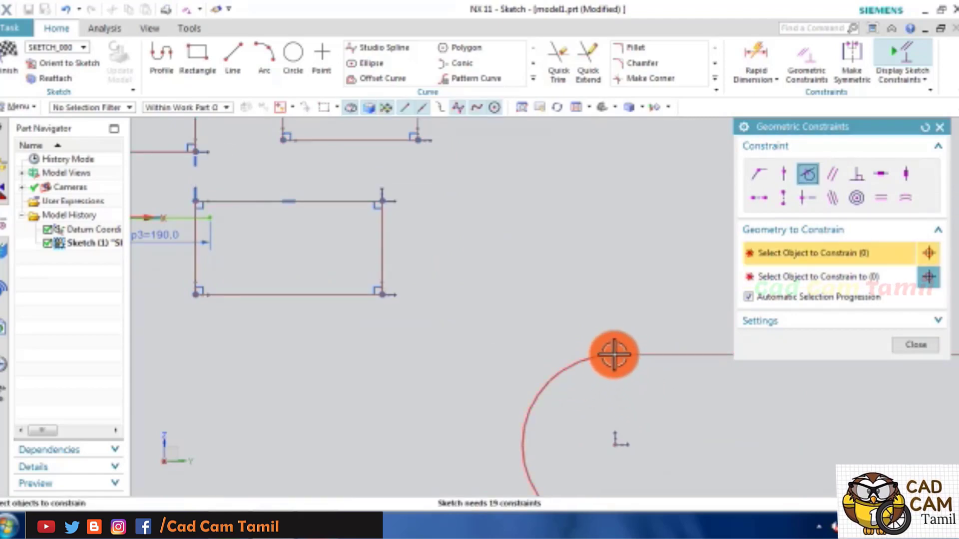
{"action": "scroll", "coordinate": [616, 358], "scroll_direction": "down", "scroll_amount": 3}
{"action": "scroll", "coordinate": [623, 368], "scroll_direction": "up", "scroll_amount": 2}
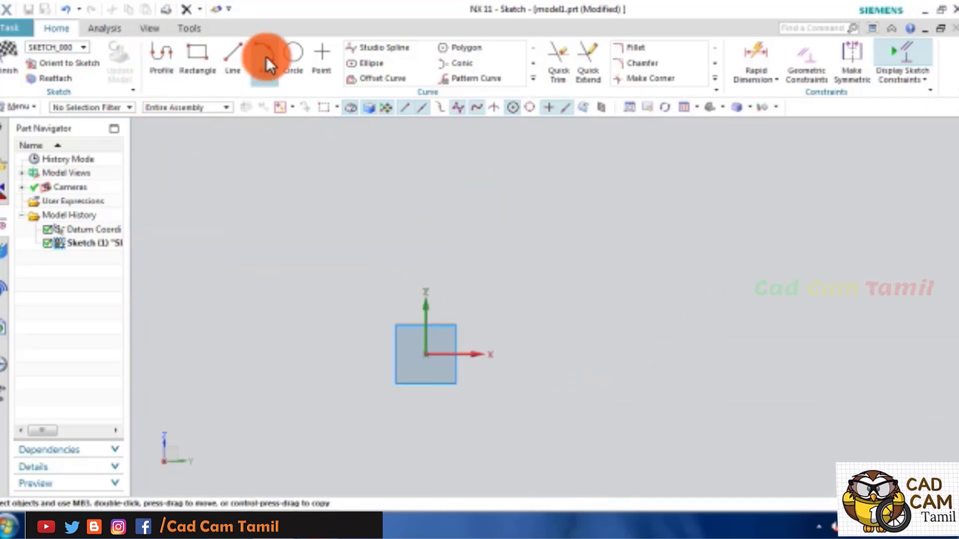
Step: Draw two separate vertical lines left of the sketch origin, the upper one about 520 mm long and the other lower and closer to the origin
{"action": "left_click", "coordinate": [229, 56]}
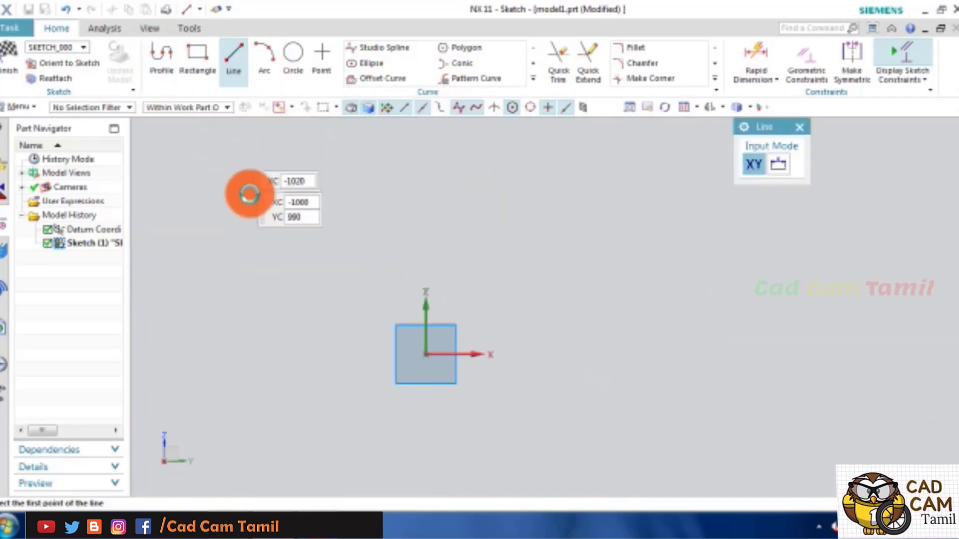
{"action": "left_click", "coordinate": [331, 184]}
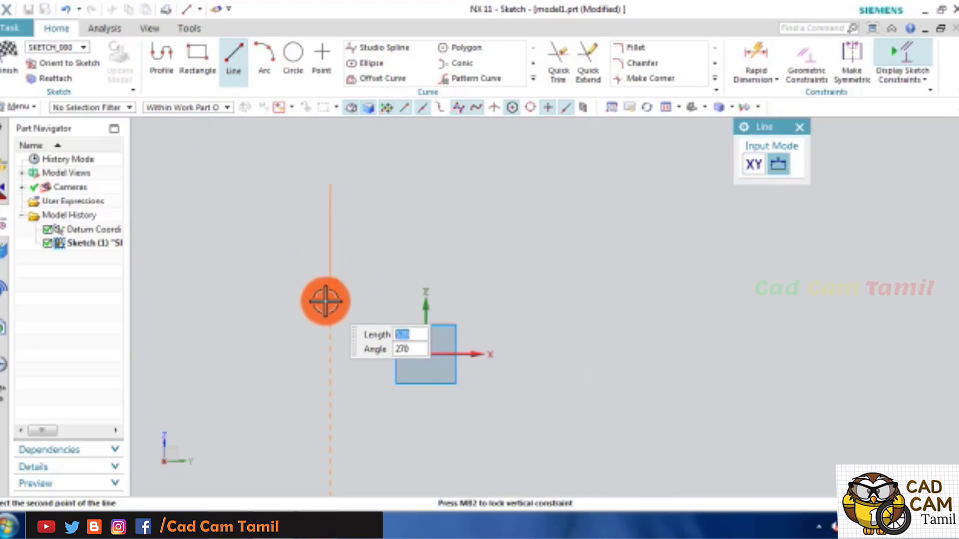
{"action": "left_click", "coordinate": [330, 299]}
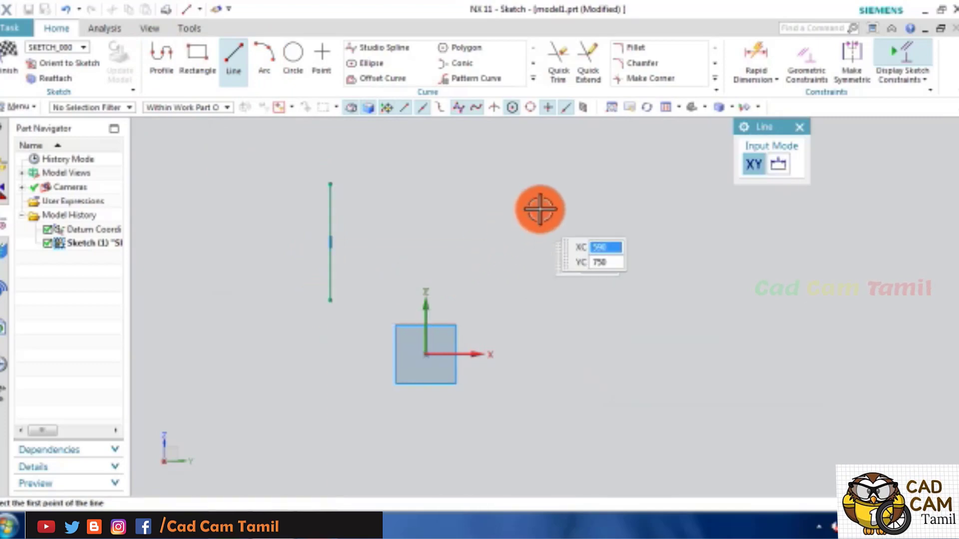
{"action": "left_click", "coordinate": [369, 358]}
{"action": "left_click", "coordinate": [369, 465]}
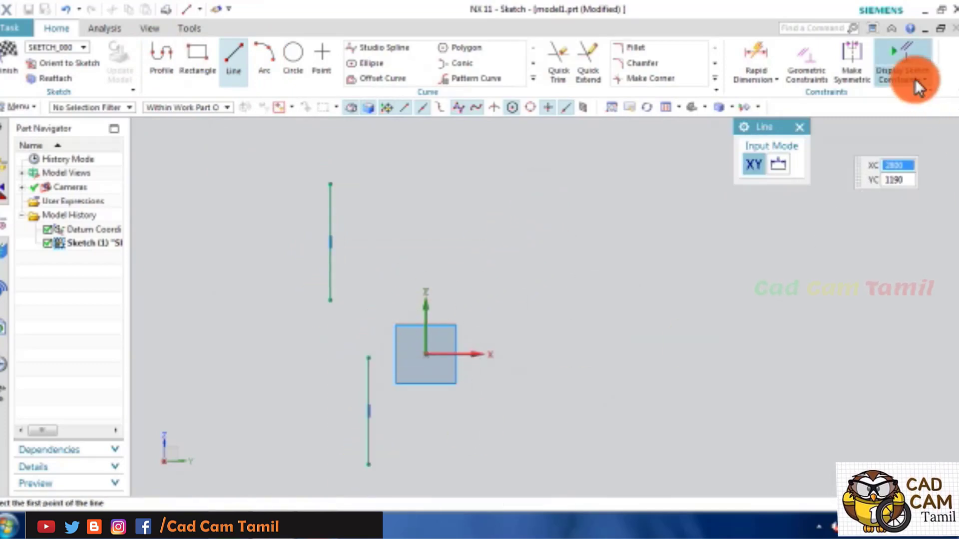
{"action": "left_click", "coordinate": [801, 127]}
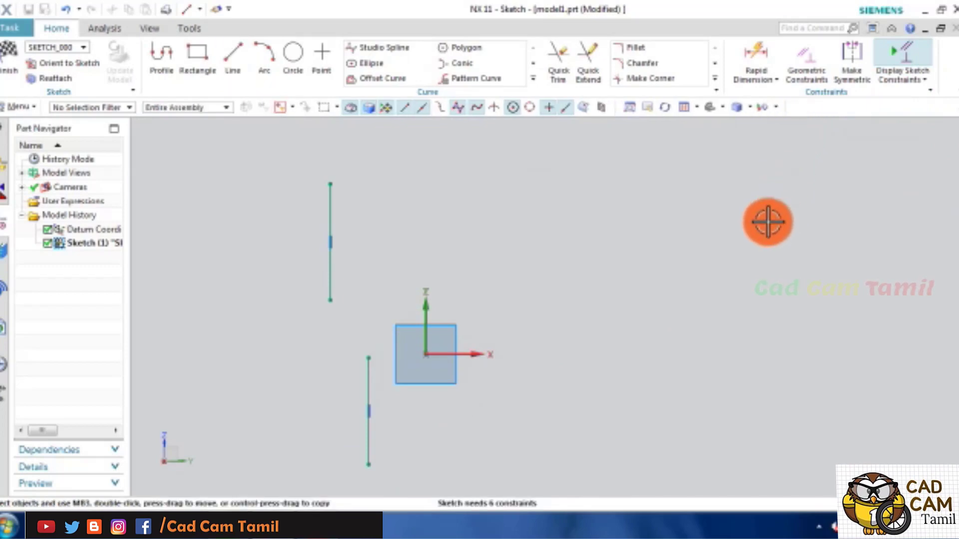
Step: Make the upper vertical line's midpoint coincident with the sketch origin
{"action": "key", "text": "c"}
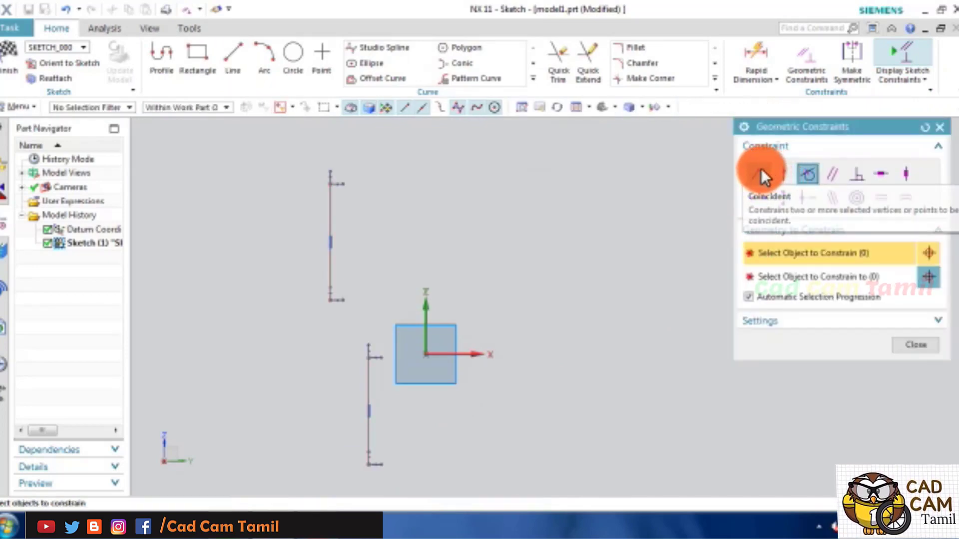
{"action": "left_click", "coordinate": [760, 171]}
{"action": "left_click", "coordinate": [330, 242]}
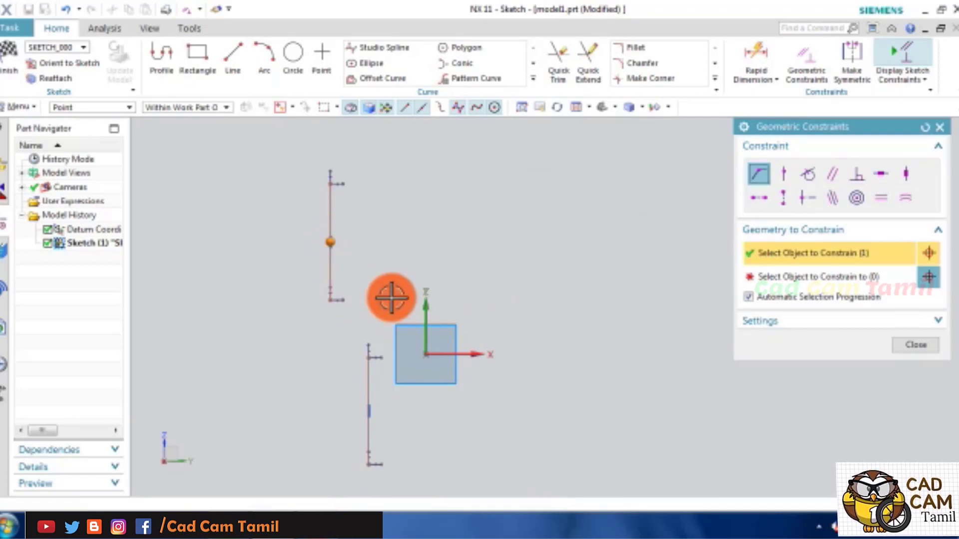
{"action": "left_click", "coordinate": [426, 354]}
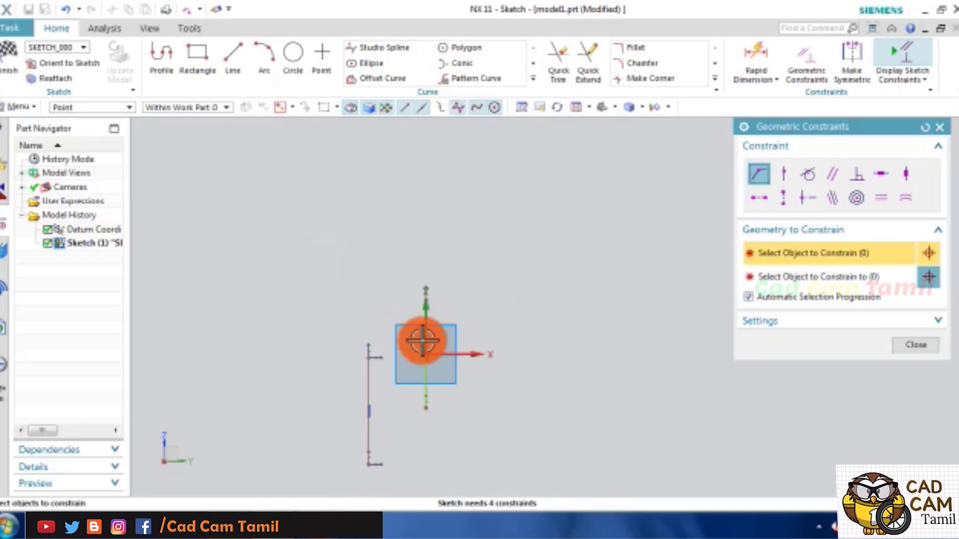
{"action": "scroll", "coordinate": [438, 354], "scroll_direction": "down", "scroll_amount": 3}
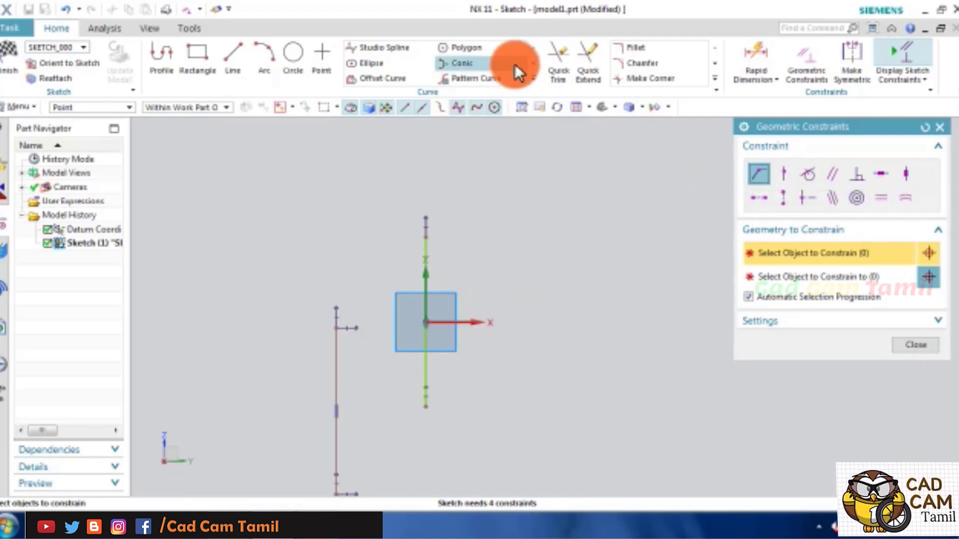
Step: Draw a short horizontal line to the left of the off-origin vertical line
{"action": "left_click", "coordinate": [230, 61]}
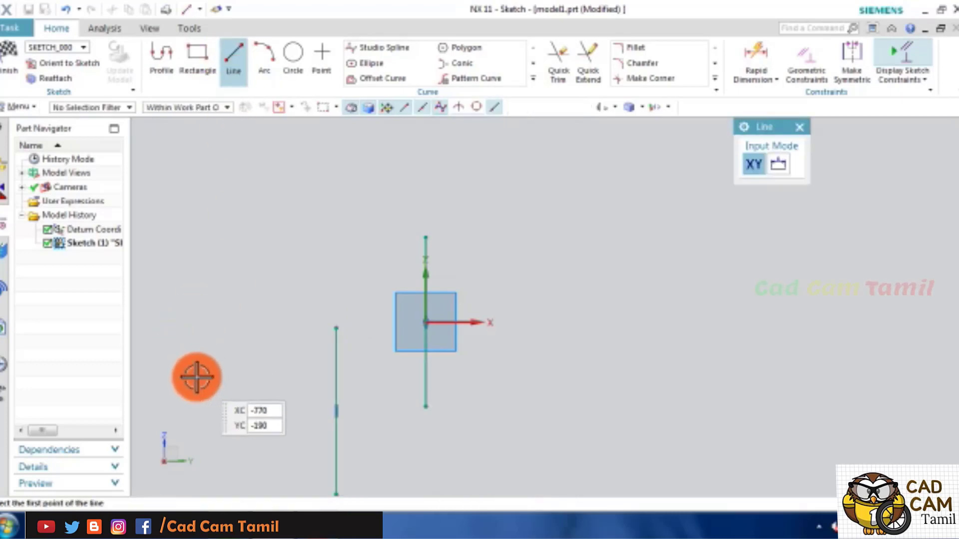
{"action": "left_click", "coordinate": [196, 379]}
{"action": "left_click", "coordinate": [294, 378]}
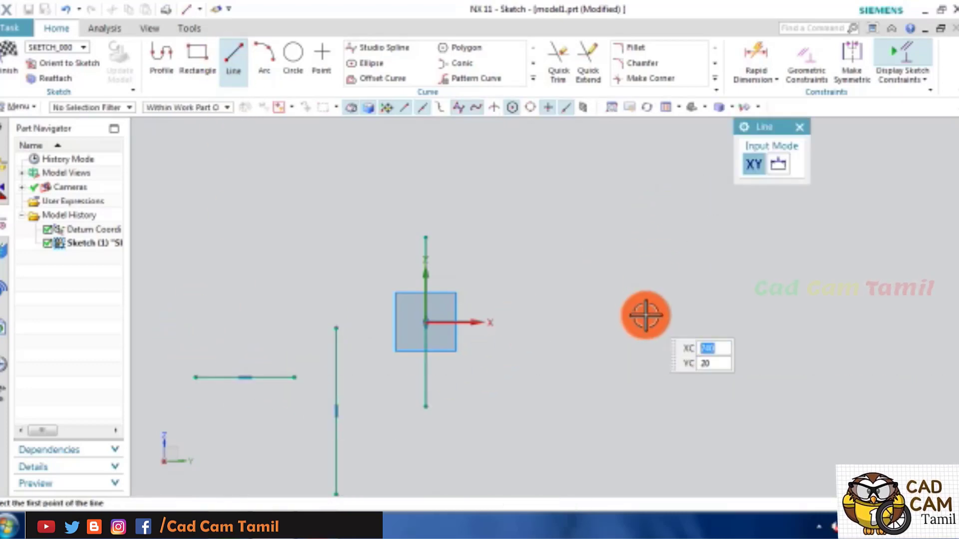
{"action": "left_click", "coordinate": [801, 126]}
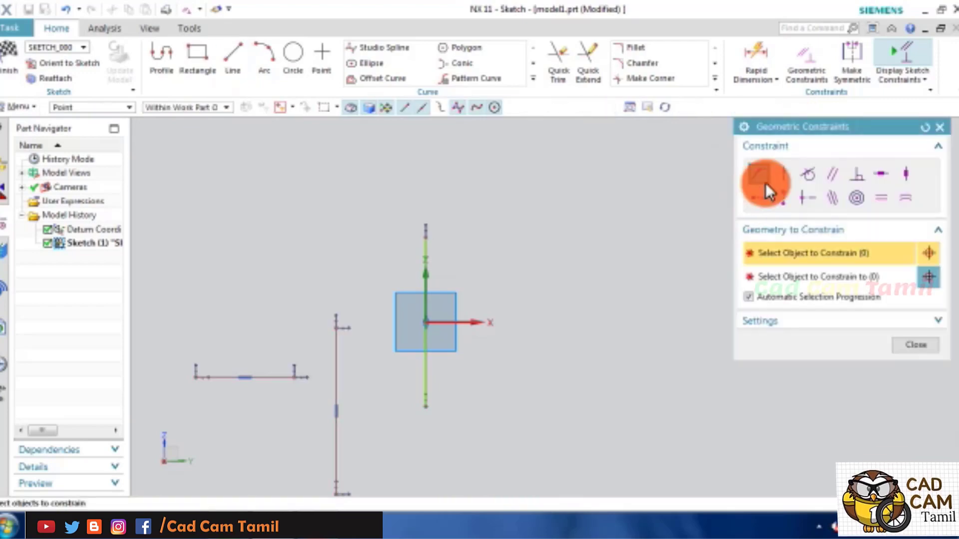
Step: Constrain the horizontal line's right endpoint onto the vertical line through the origin with Point on Curve
{"action": "left_click", "coordinate": [782, 174]}
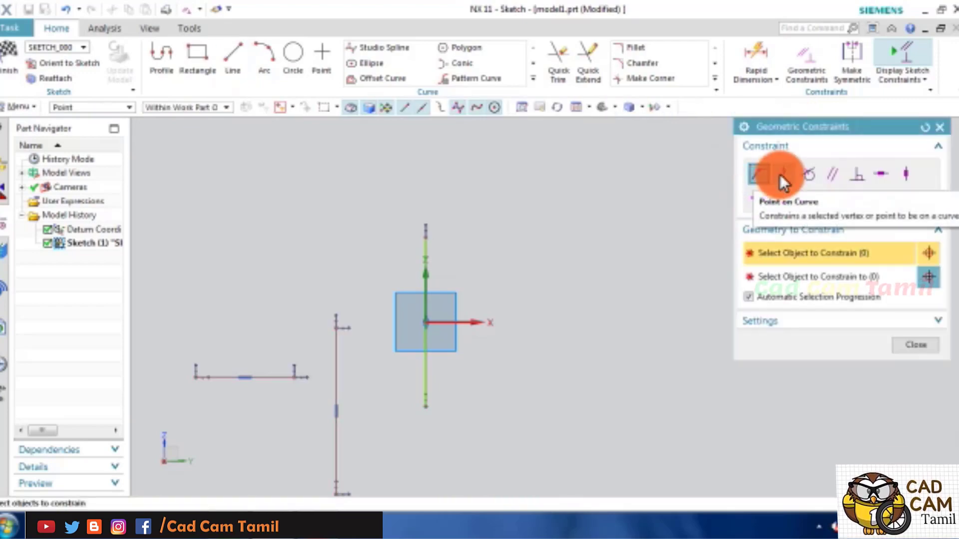
{"action": "left_click", "coordinate": [296, 379]}
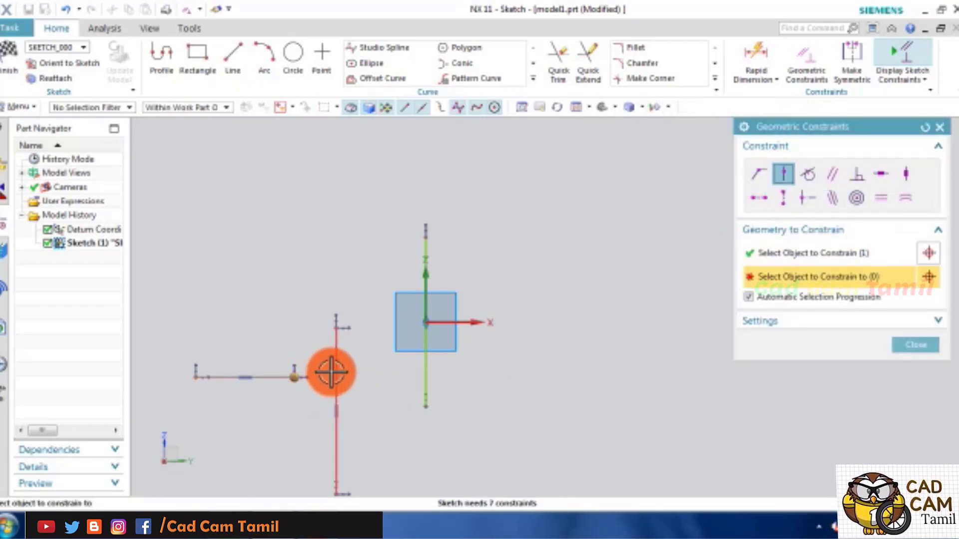
{"action": "left_click", "coordinate": [426, 373]}
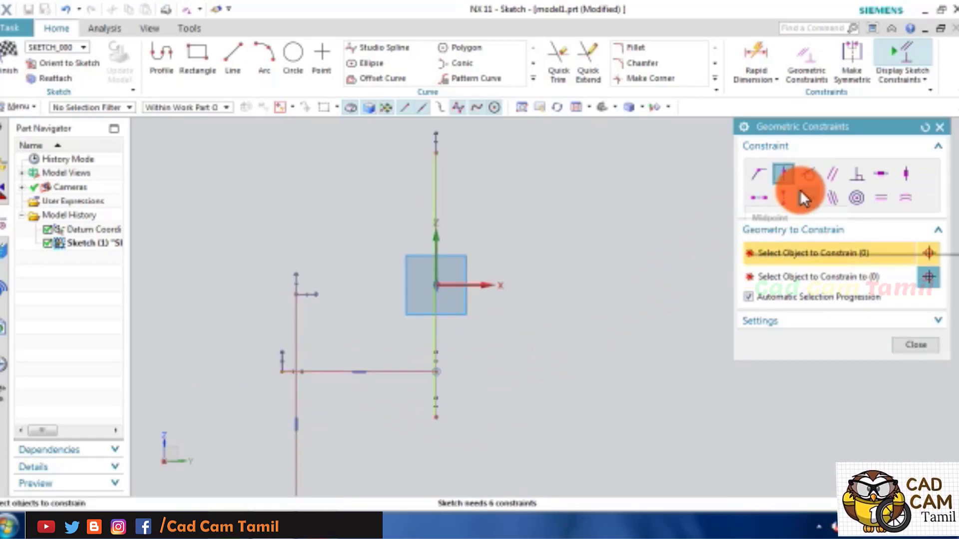
Step: Draw two separate circles to the right of the sketch origin, one above the other, creating the upper one by centre and diameter
{"action": "left_click", "coordinate": [290, 62]}
{"action": "left_click", "coordinate": [582, 394]}
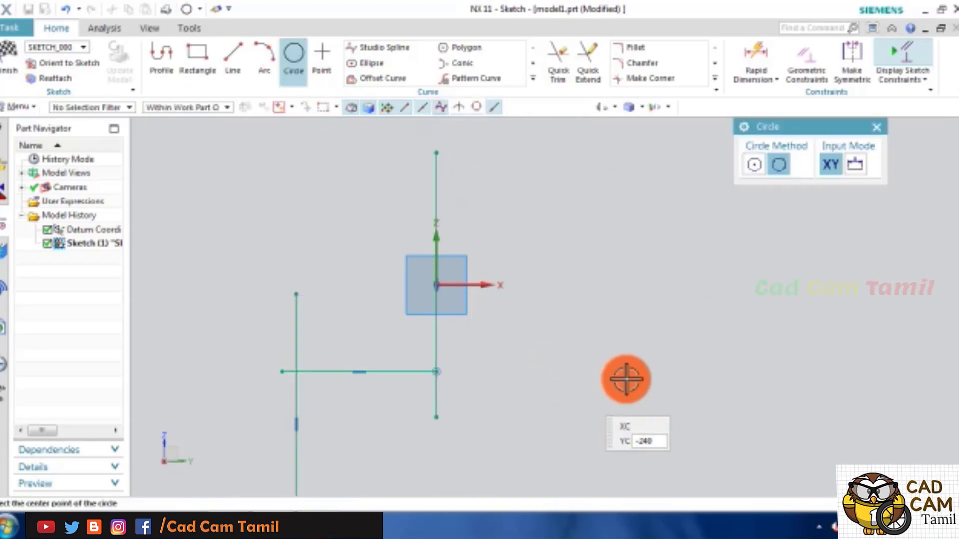
{"action": "left_click", "coordinate": [668, 392]}
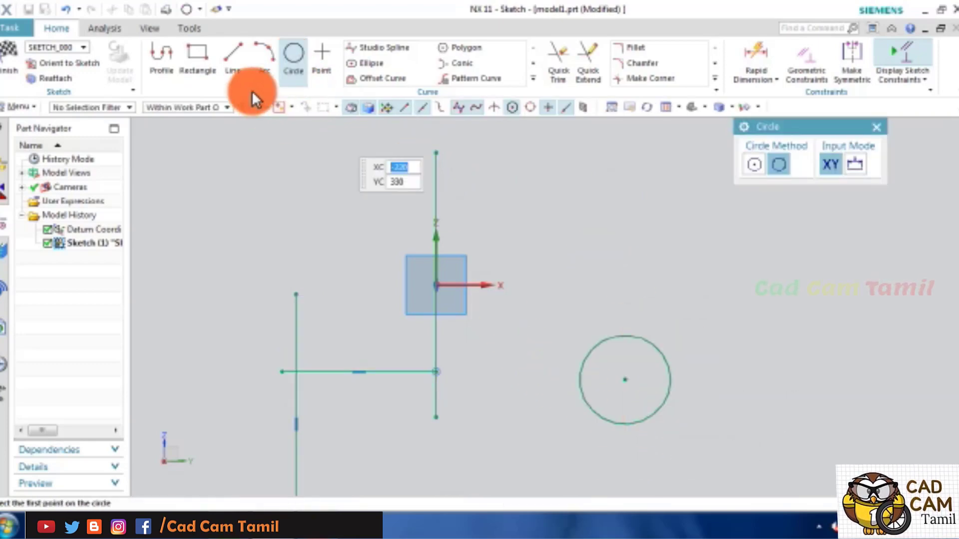
{"action": "left_click", "coordinate": [291, 58]}
{"action": "left_click", "coordinate": [303, 67]}
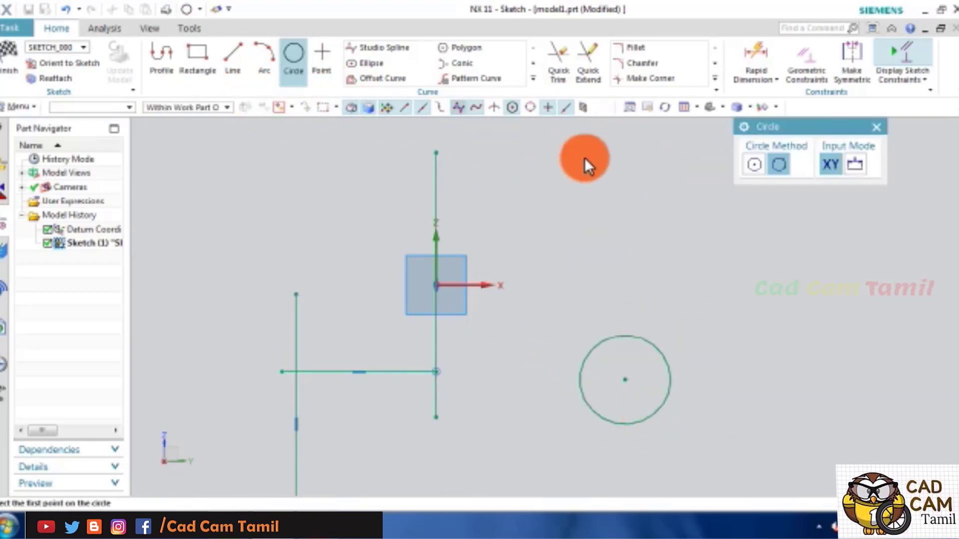
{"action": "left_click", "coordinate": [753, 165]}
{"action": "left_click", "coordinate": [639, 253]}
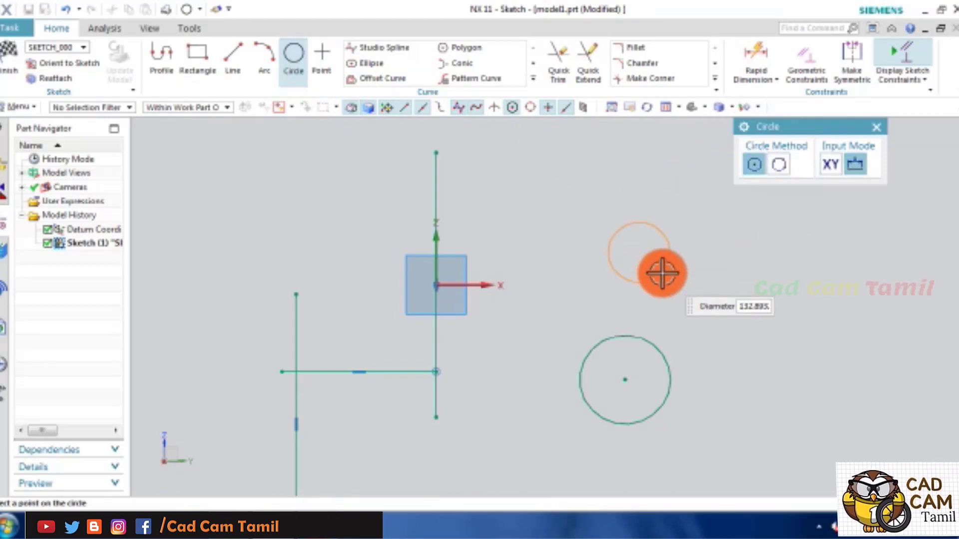
{"action": "left_click", "coordinate": [670, 289]}
{"action": "left_click", "coordinate": [875, 128]}
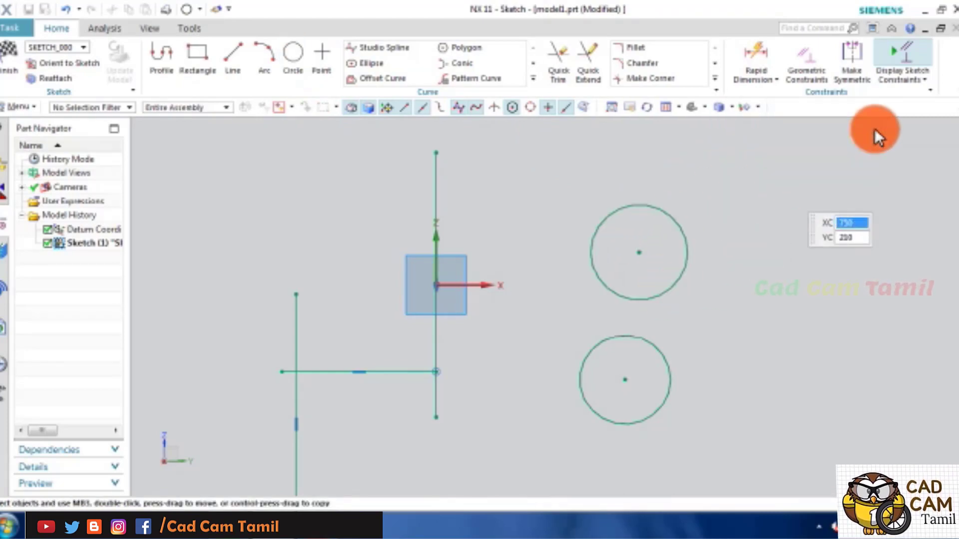
Step: Make the upper circle tangent to the lower circle with a Tangent constraint
{"action": "key", "text": "c"}
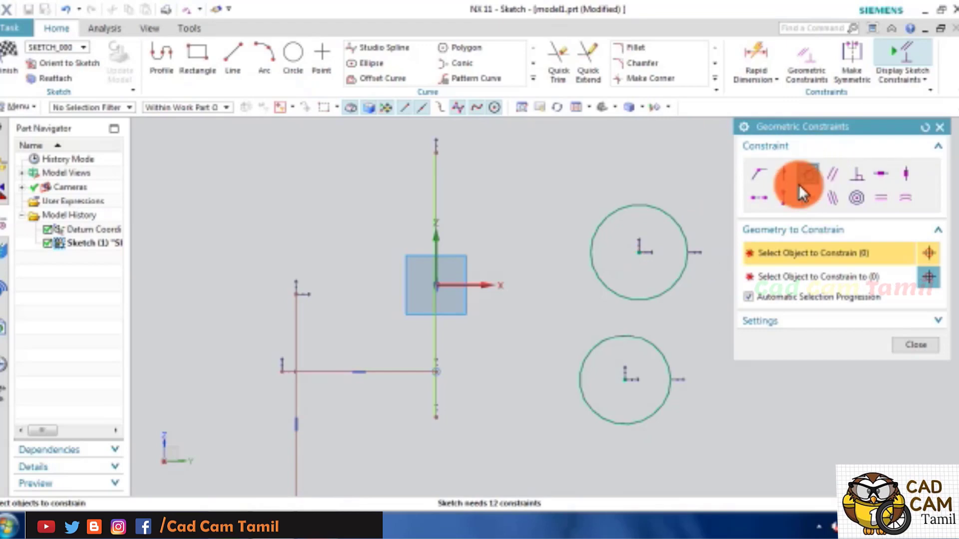
{"action": "left_click", "coordinate": [651, 298]}
{"action": "left_click", "coordinate": [634, 341]}
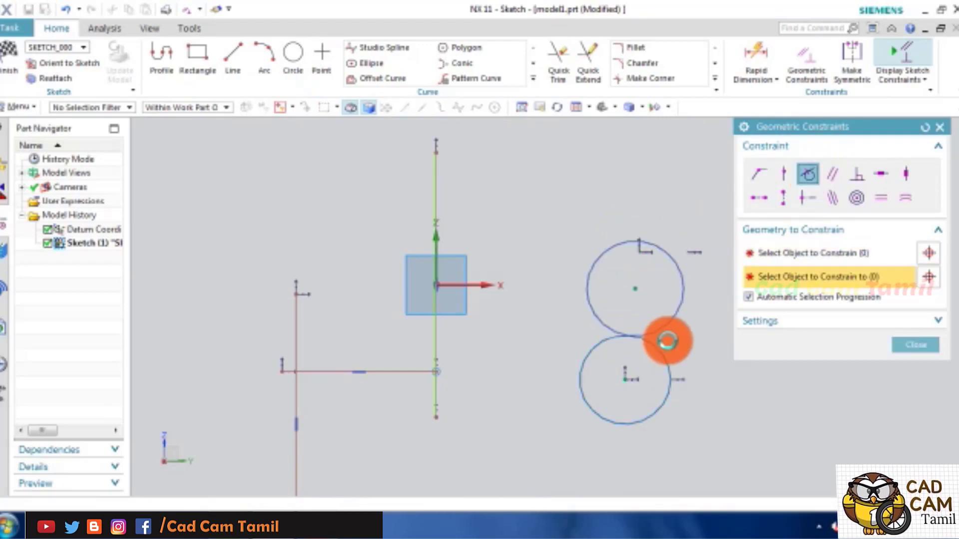
{"action": "scroll", "coordinate": [624, 359], "scroll_direction": "up", "scroll_amount": 1}
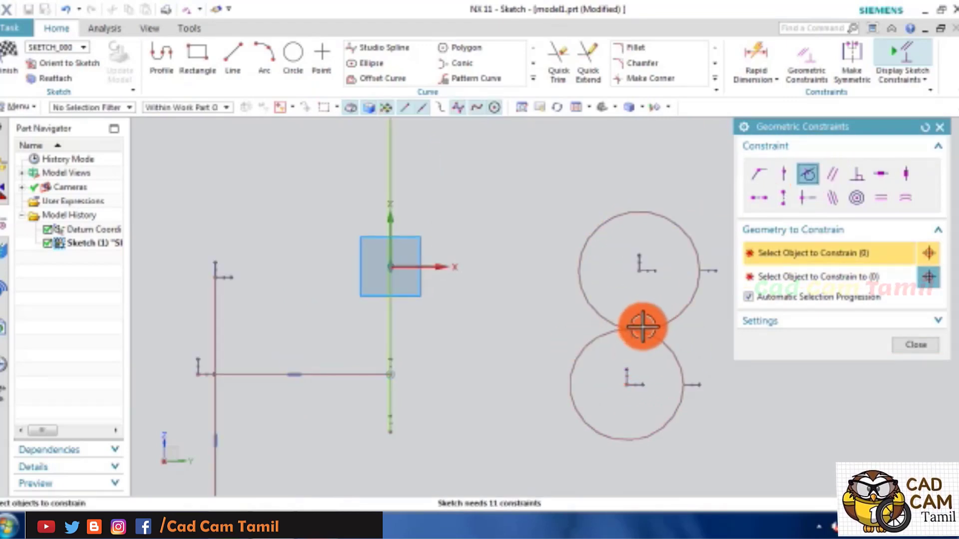
{"action": "left_click", "coordinate": [917, 345]}
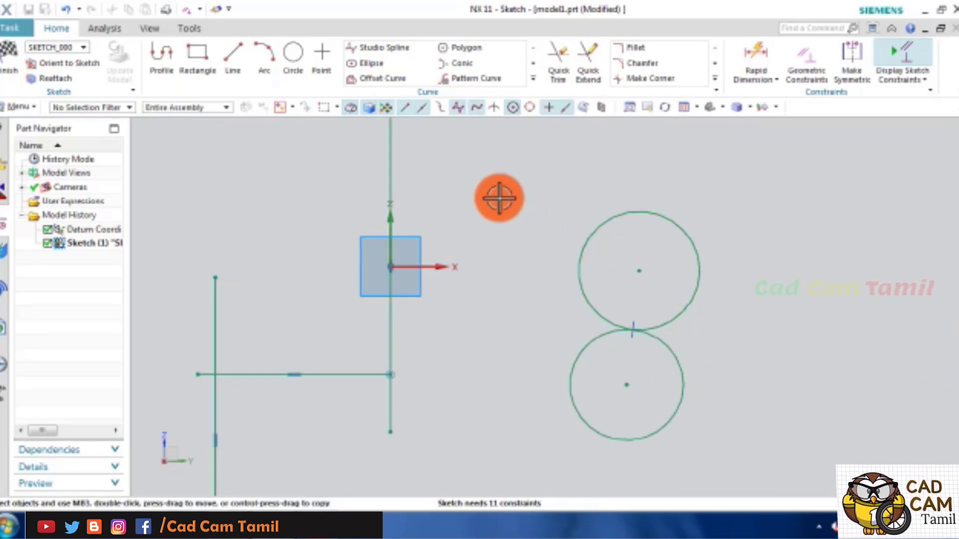
Step: Draw a long slanted line to the right of the circles and a vertical line beside it
{"action": "key", "text": "c"}
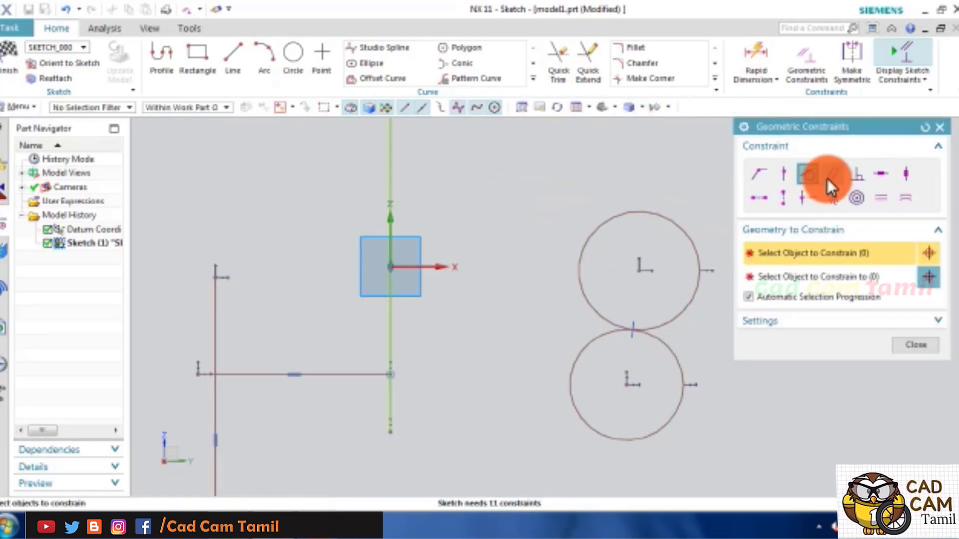
{"action": "left_click", "coordinate": [233, 59]}
{"action": "scroll", "coordinate": [393, 279], "scroll_direction": "down", "scroll_amount": 5}
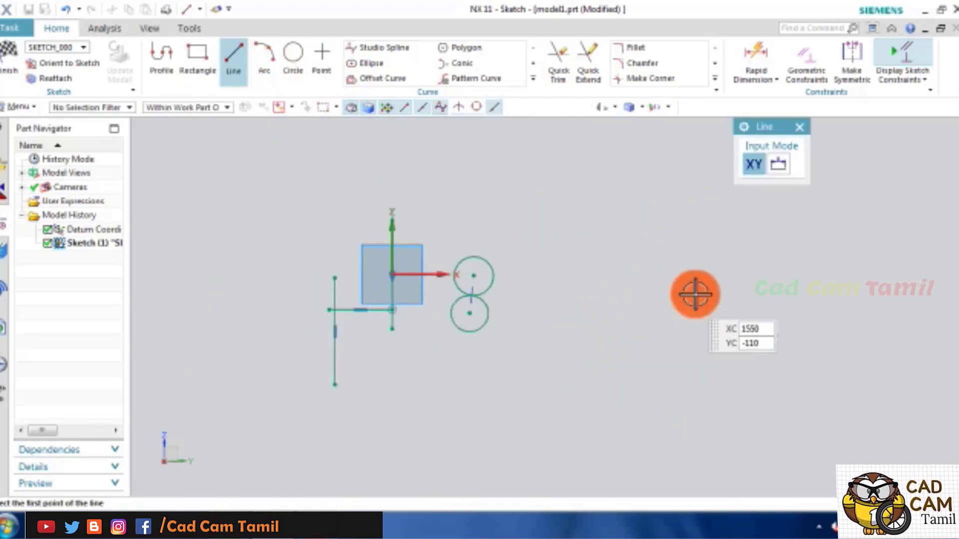
{"action": "left_click", "coordinate": [694, 294]}
{"action": "left_click", "coordinate": [583, 417]}
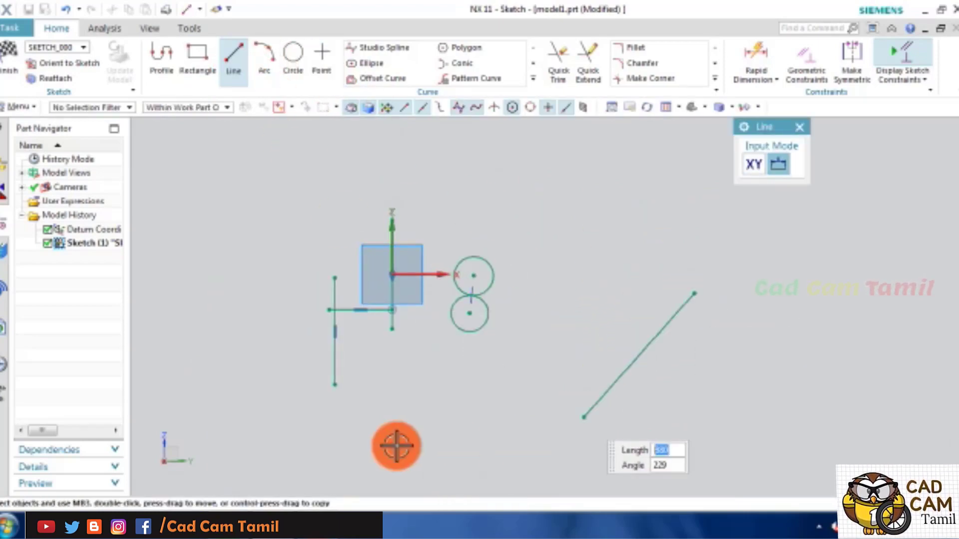
{"action": "left_click", "coordinate": [229, 61]}
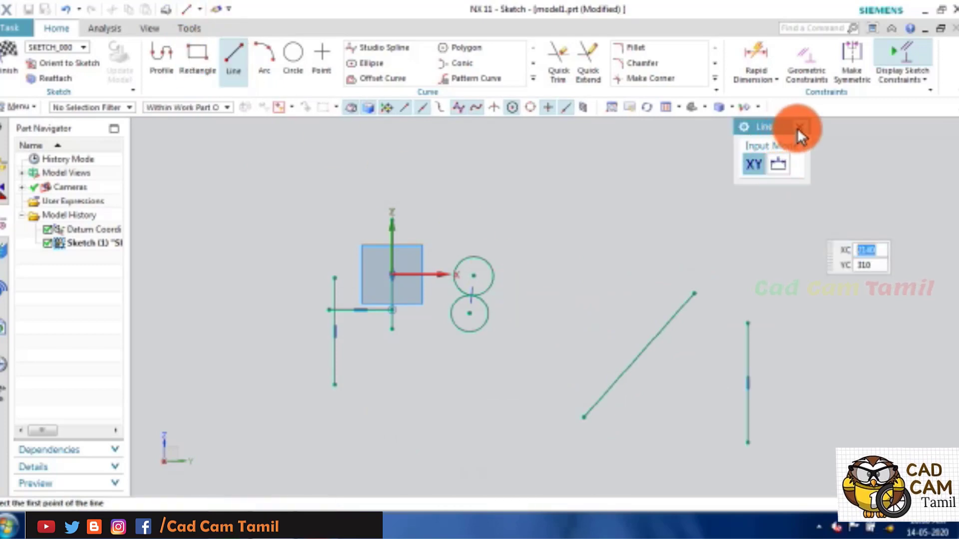
{"action": "left_click", "coordinate": [799, 128]}
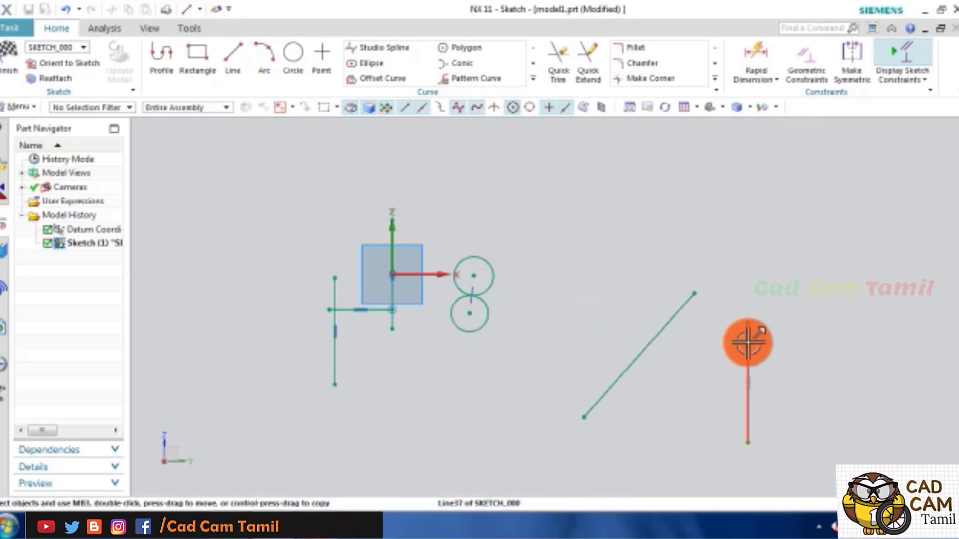
Step: Replace the vertical line beside the long slanted line with a short, steeply inclined line
{"action": "key", "text": "c"}
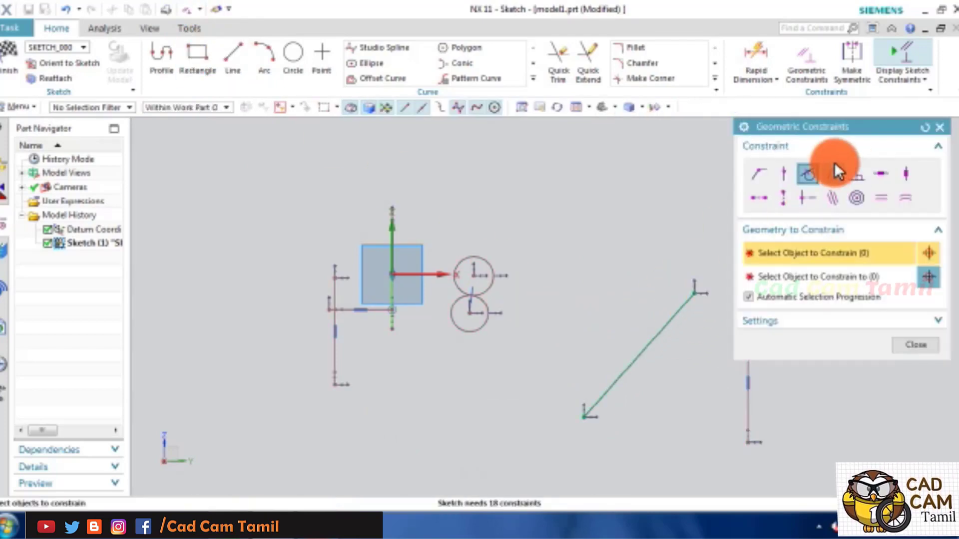
{"action": "left_click", "coordinate": [839, 172]}
{"action": "scroll", "coordinate": [640, 363], "scroll_direction": "down", "scroll_amount": 5}
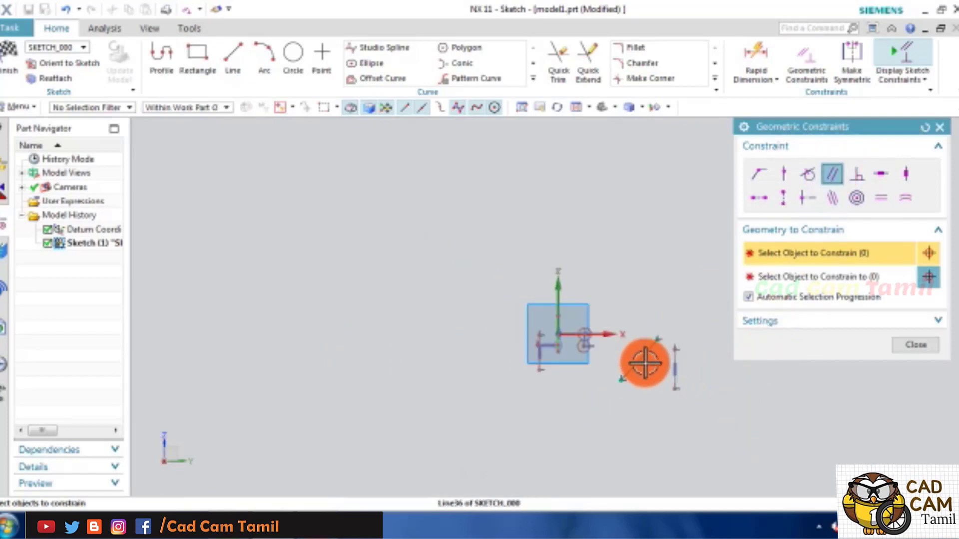
{"action": "scroll", "coordinate": [649, 363], "scroll_direction": "up", "scroll_amount": 4}
{"action": "left_click", "coordinate": [799, 124]}
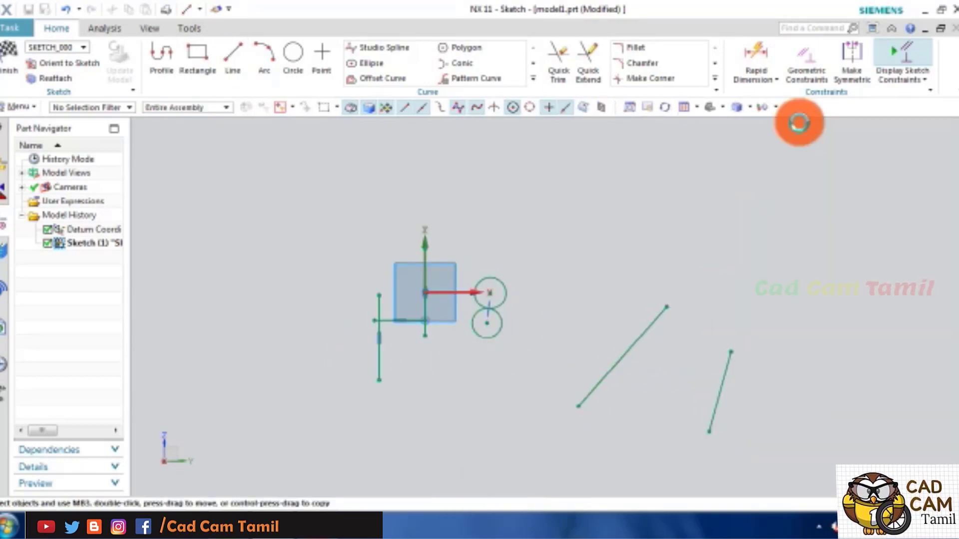
Step: Make the short inclined line parallel to the long slanted line with a Parallel constraint
{"action": "left_click", "coordinate": [834, 171]}
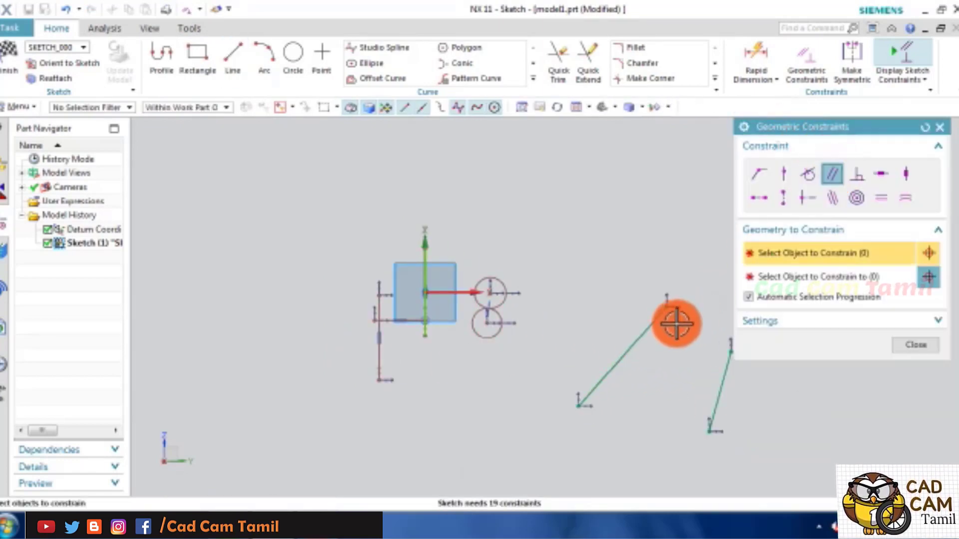
{"action": "left_click", "coordinate": [654, 326]}
{"action": "left_click", "coordinate": [734, 372]}
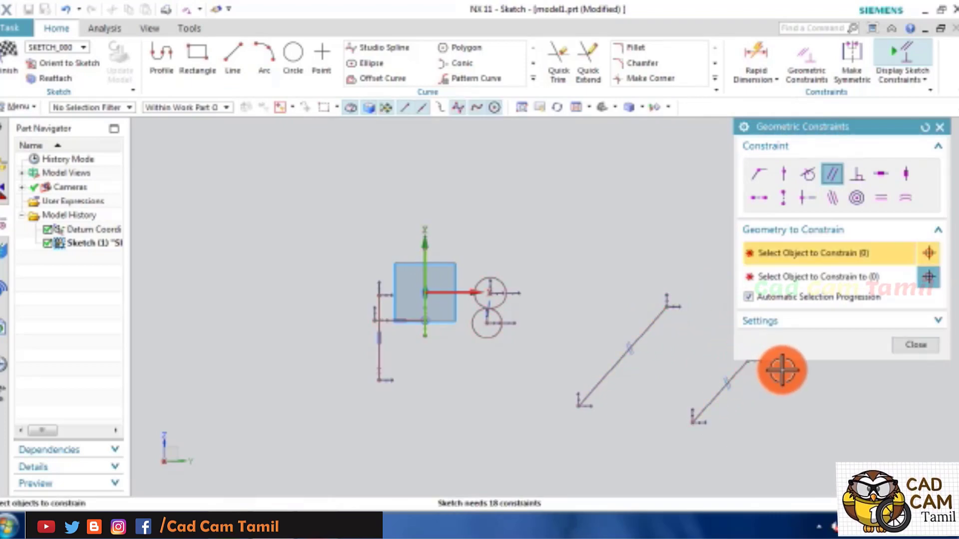
{"action": "scroll", "coordinate": [647, 365], "scroll_direction": "down", "scroll_amount": 6}
{"action": "scroll", "coordinate": [715, 388], "scroll_direction": "up", "scroll_amount": 5}
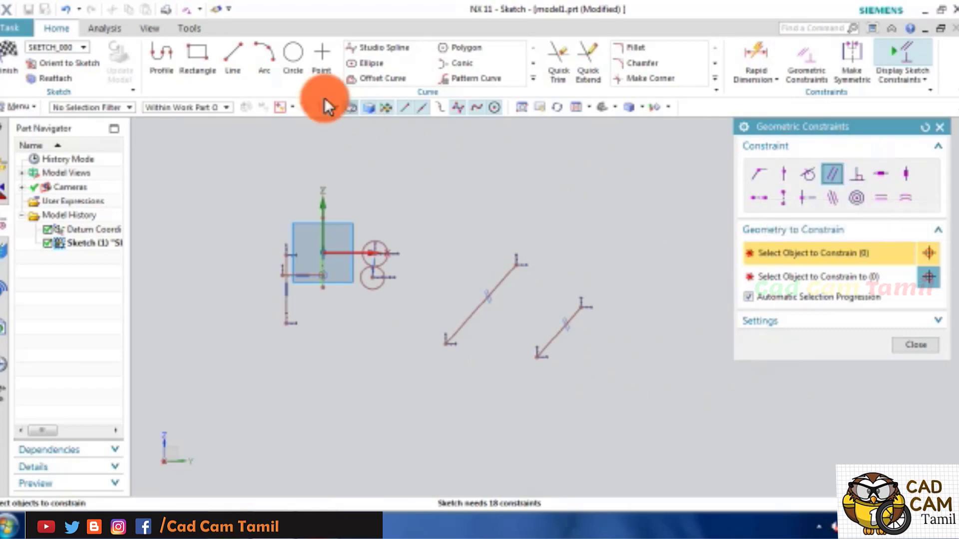
Step: Draw a long line sloping gently downward to the right, below and to the right of the parallel lines
{"action": "left_click", "coordinate": [243, 58]}
{"action": "left_click", "coordinate": [610, 420]}
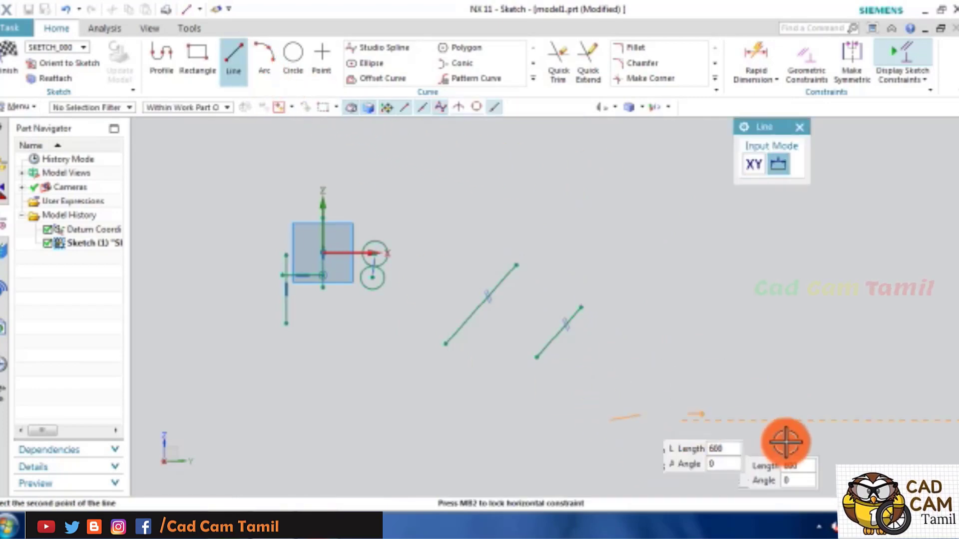
{"action": "left_click", "coordinate": [801, 463]}
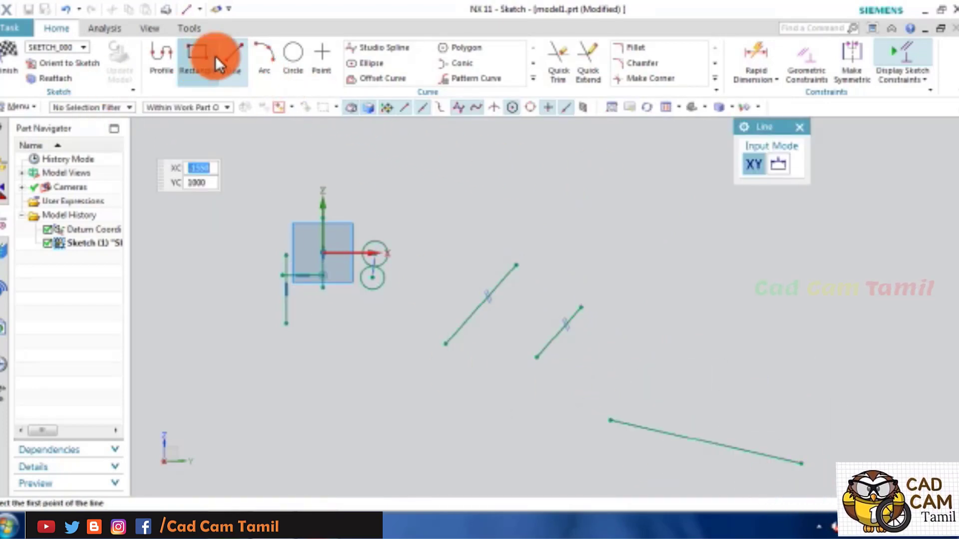
{"action": "left_click", "coordinate": [234, 50]}
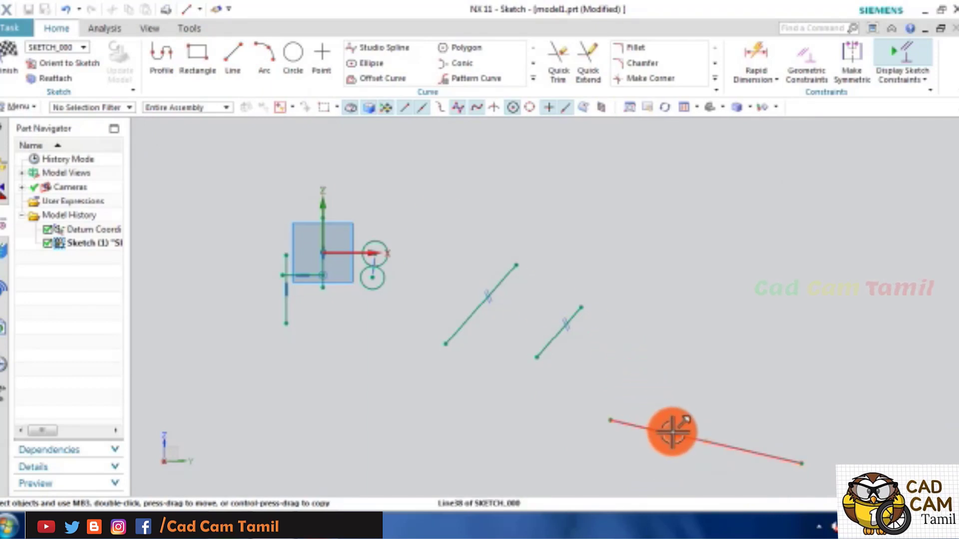
{"action": "left_click", "coordinate": [672, 432]}
Step: Draw a steep line rising from a point on the gently sloping line, and delete the Vertical Alignment constraint at its upper endpoint
{"action": "left_click", "coordinate": [232, 62]}
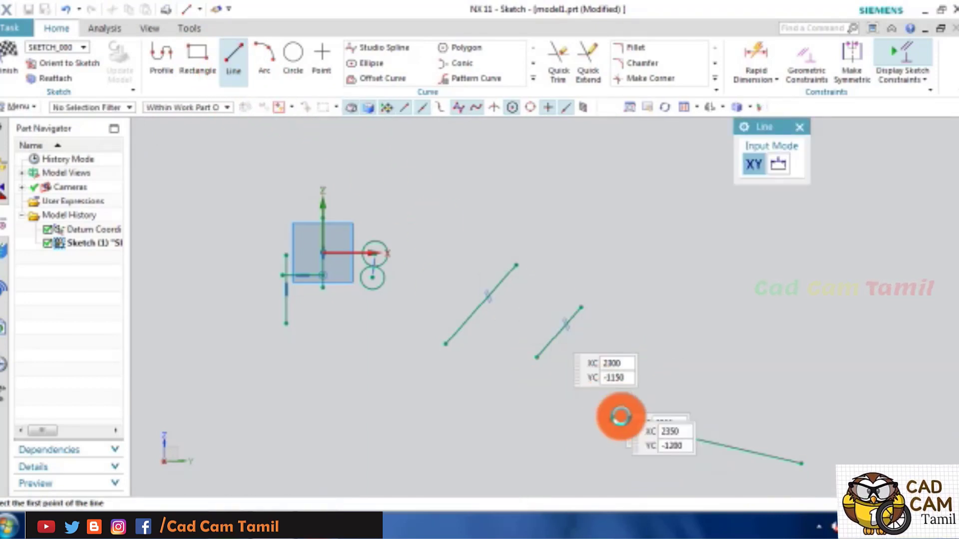
{"action": "left_click", "coordinate": [654, 430]}
{"action": "left_click", "coordinate": [706, 297]}
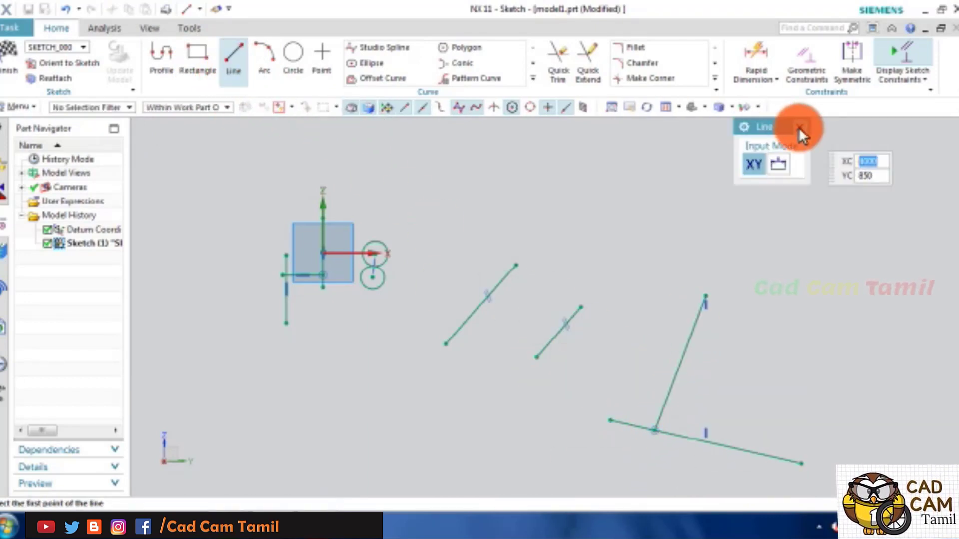
{"action": "left_click", "coordinate": [798, 127]}
{"action": "right_click", "coordinate": [707, 310]}
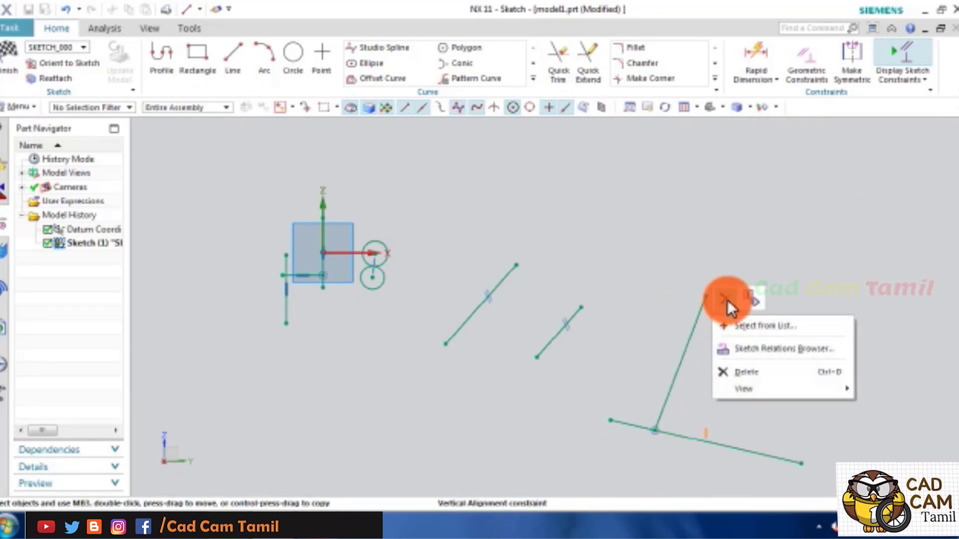
{"action": "left_click", "coordinate": [725, 299]}
Step: Make the steep line perpendicular to the gently sloping line it starts on with a Perpendicular constraint
{"action": "key", "text": "c"}
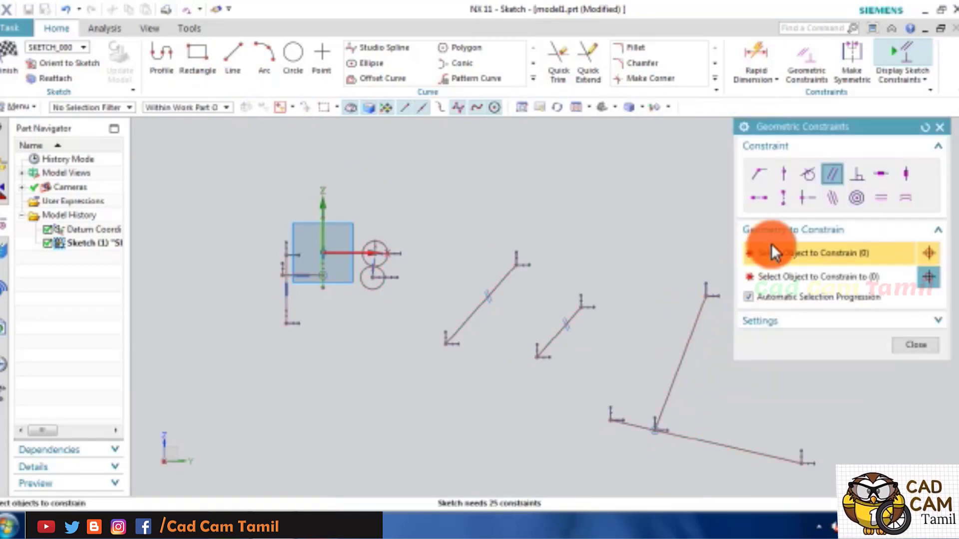
{"action": "left_click", "coordinate": [863, 177]}
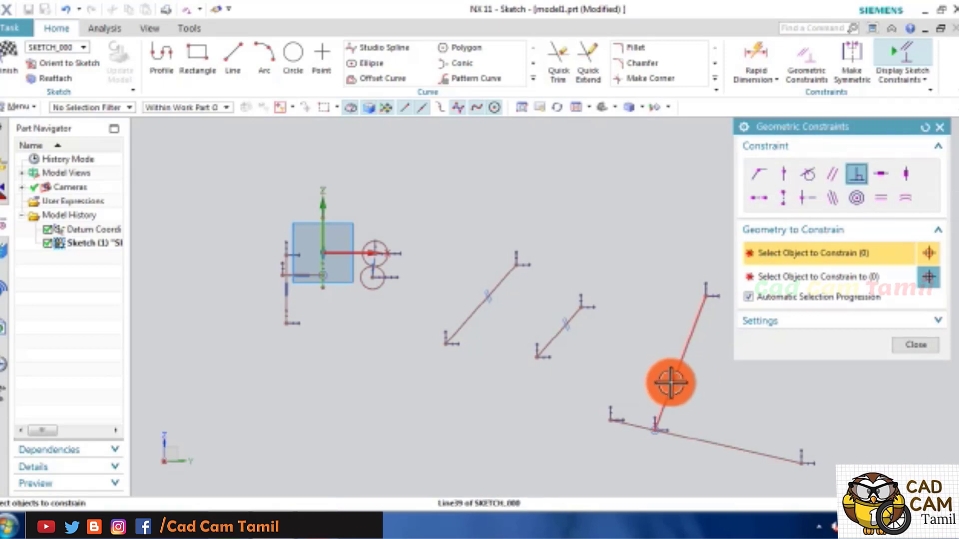
{"action": "left_click", "coordinate": [670, 384]}
{"action": "left_click", "coordinate": [679, 437]}
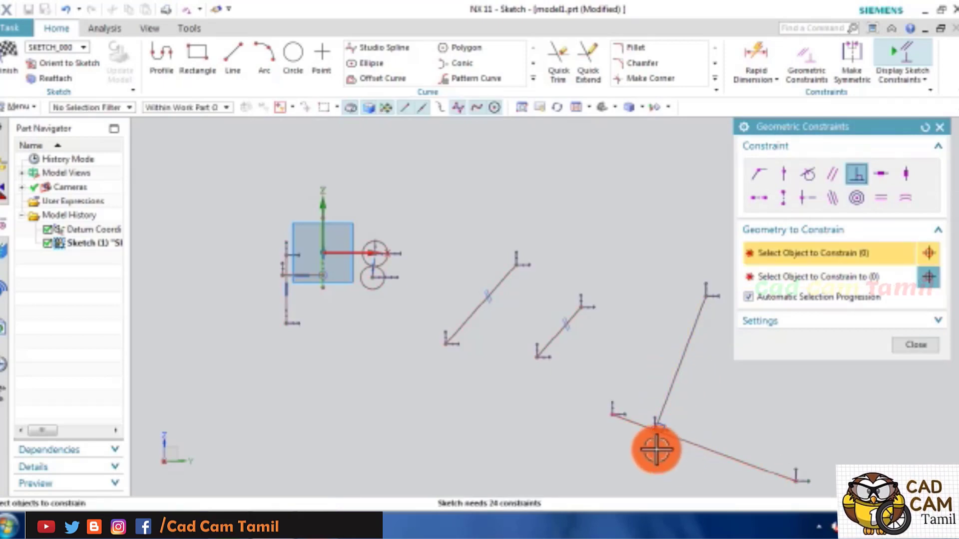
{"action": "scroll", "coordinate": [656, 449], "scroll_direction": "up", "scroll_amount": 2}
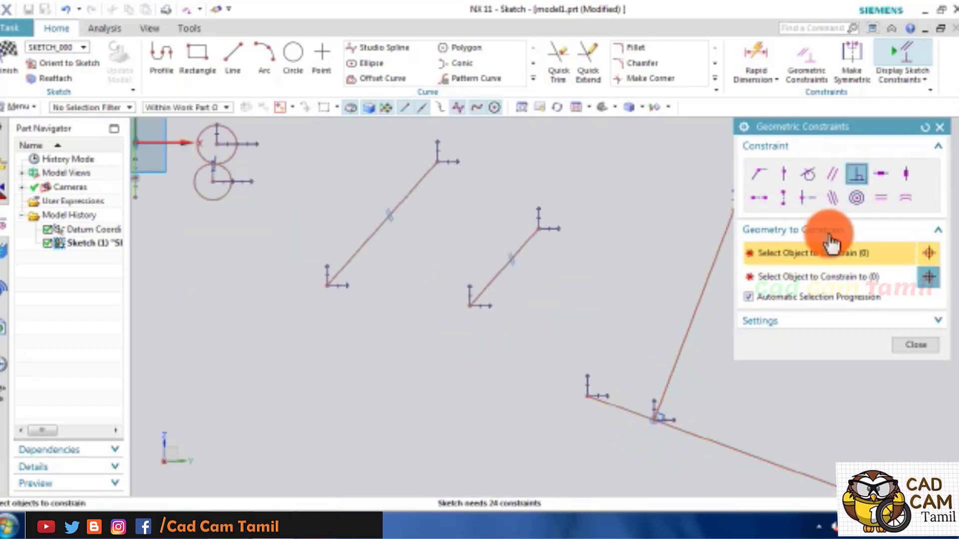
{"action": "left_click", "coordinate": [939, 127]}
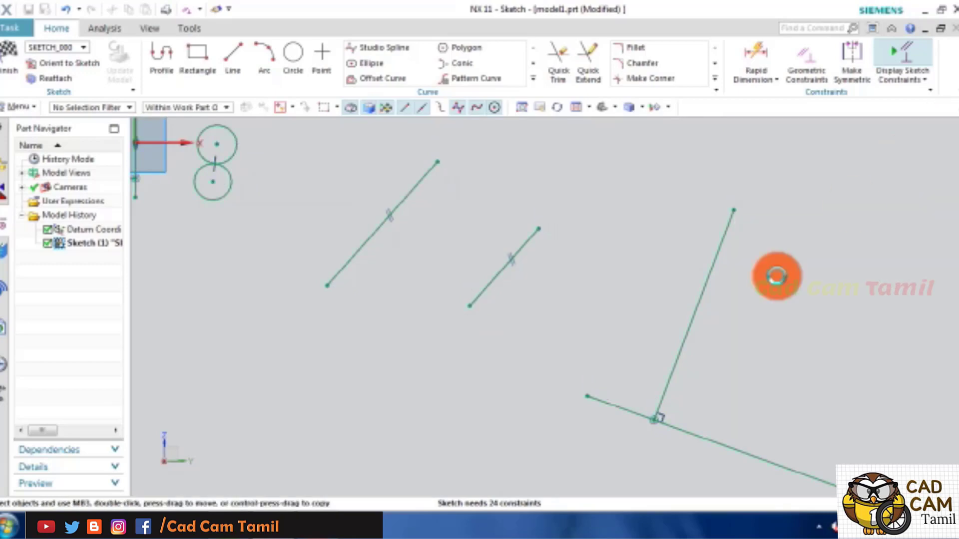
Step: Draw a long line sloping gently downward to the right in the empty area below and left of the sketch origin
{"action": "scroll", "coordinate": [724, 340], "scroll_direction": "down", "scroll_amount": 4}
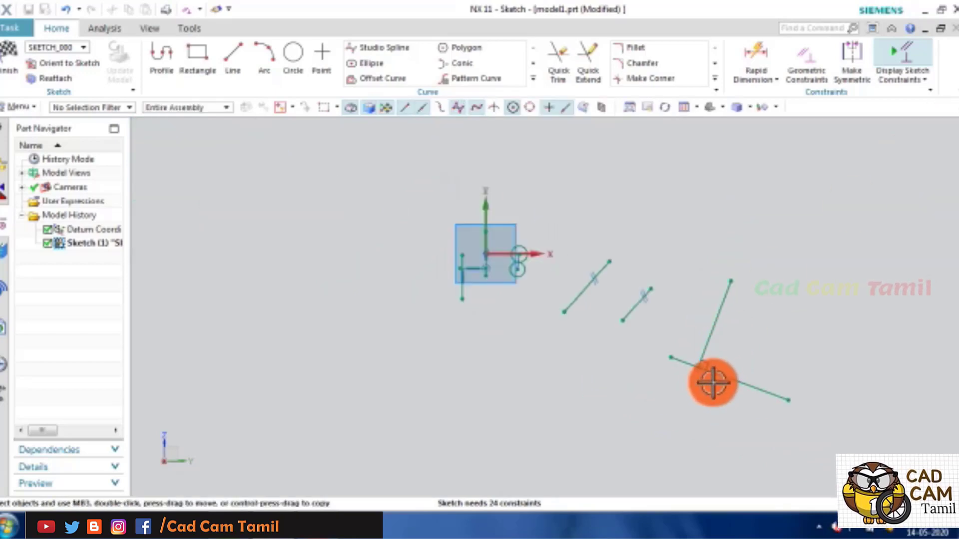
{"action": "left_click", "coordinate": [237, 76]}
{"action": "left_click", "coordinate": [305, 376]}
{"action": "left_click", "coordinate": [469, 418]}
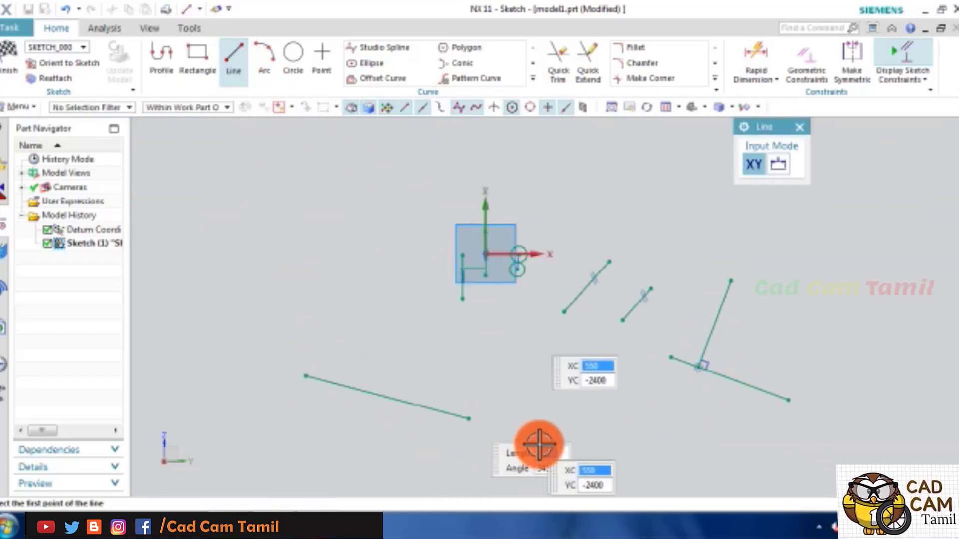
{"action": "left_click", "coordinate": [799, 127]}
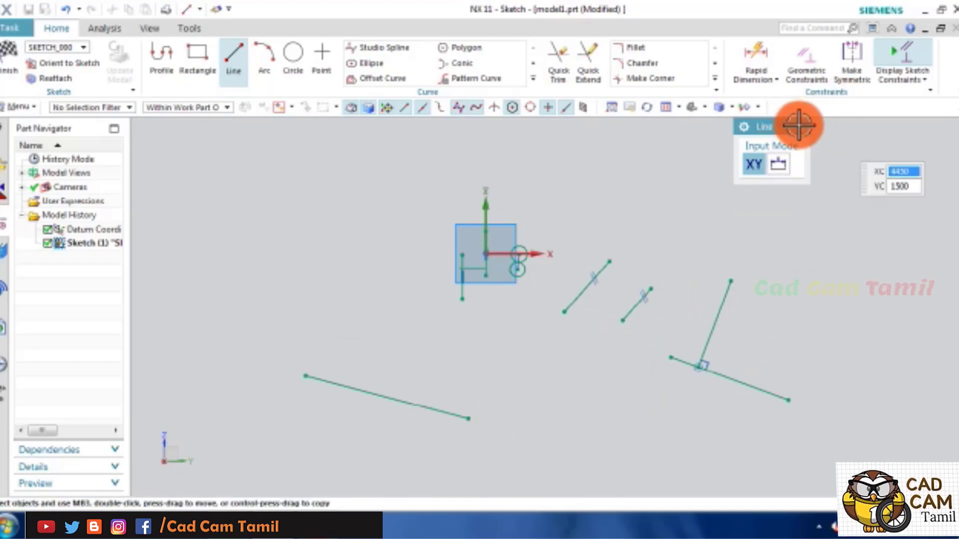
Step: Draw a steep, slightly slanted line in the empty area above and left of the sketch origin
{"action": "left_click", "coordinate": [806, 69]}
{"action": "left_click", "coordinate": [231, 56]}
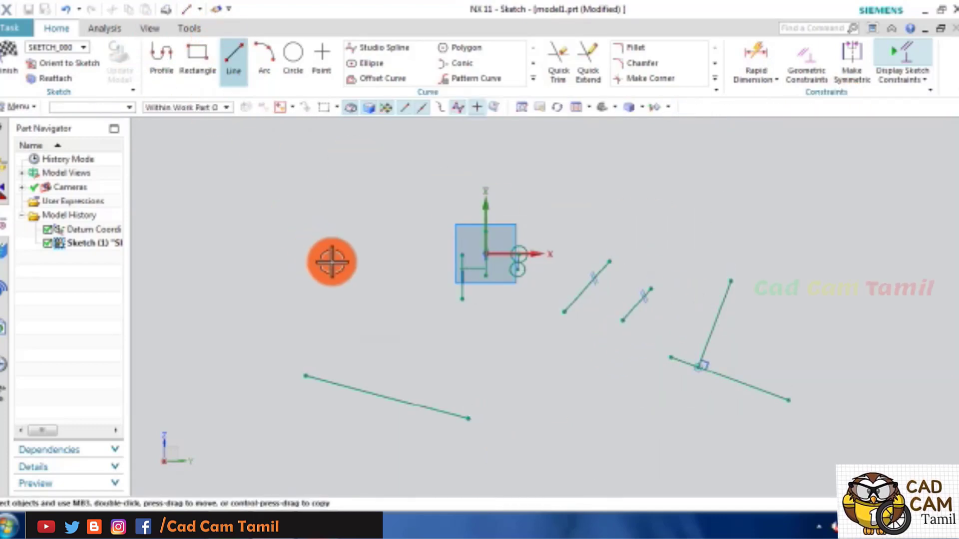
{"action": "left_click", "coordinate": [326, 278]}
{"action": "left_click", "coordinate": [338, 164]}
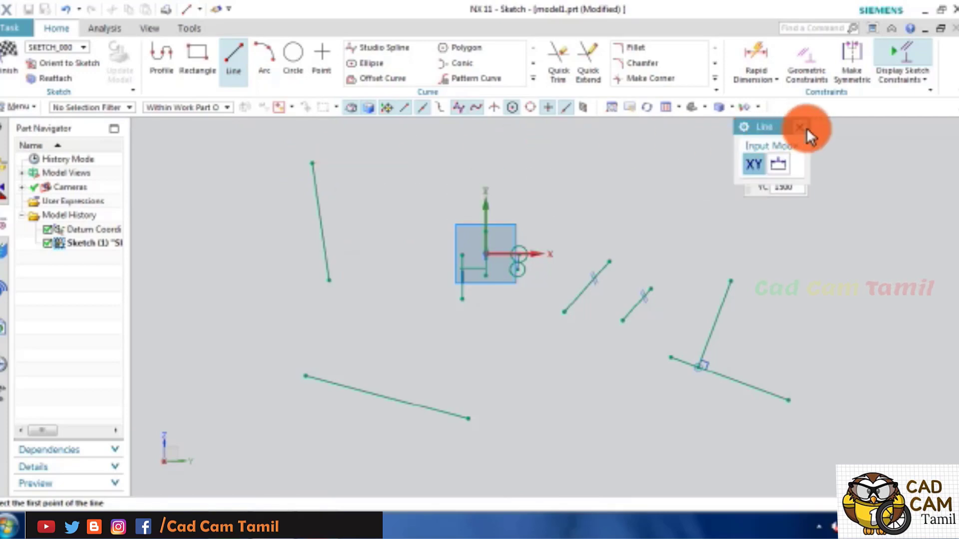
{"action": "left_click", "coordinate": [801, 126]}
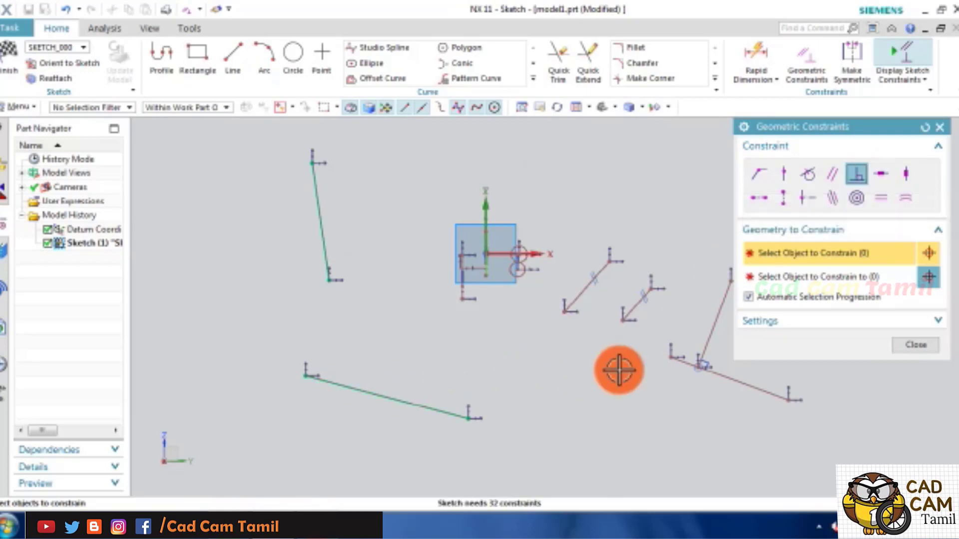
Step: Make the lower-left sloping line horizontal and the steep upper-left line vertical with Horizontal and Vertical constraints
{"action": "left_click", "coordinate": [882, 172]}
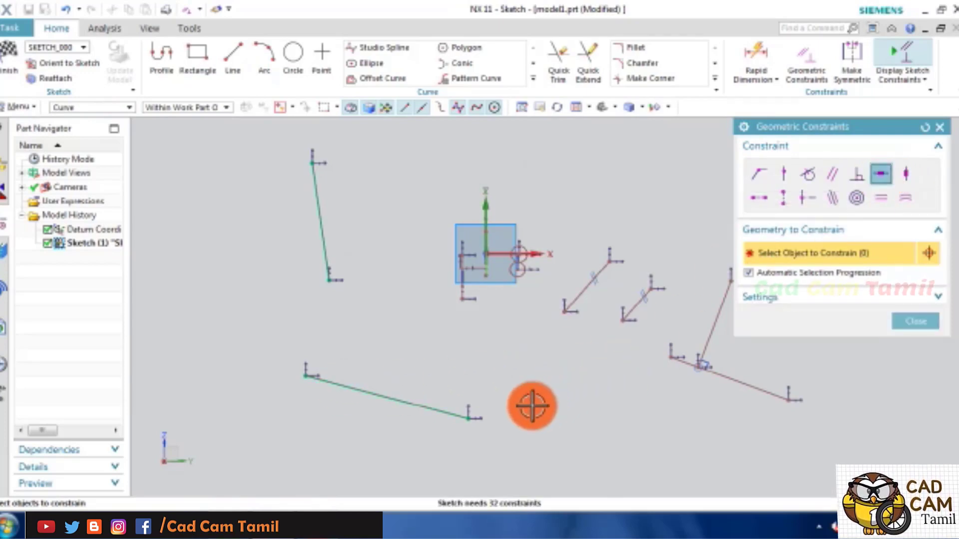
{"action": "left_click", "coordinate": [449, 414]}
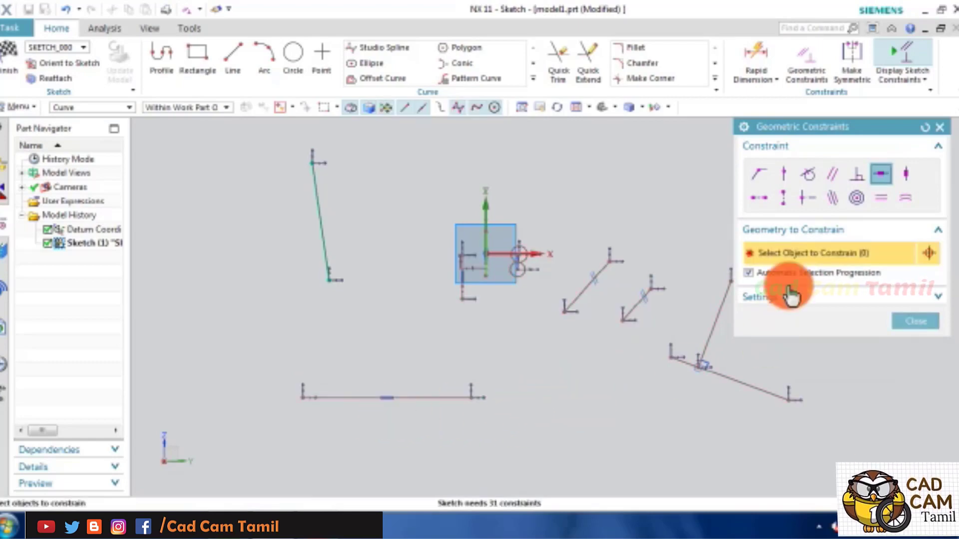
{"action": "left_click", "coordinate": [907, 175]}
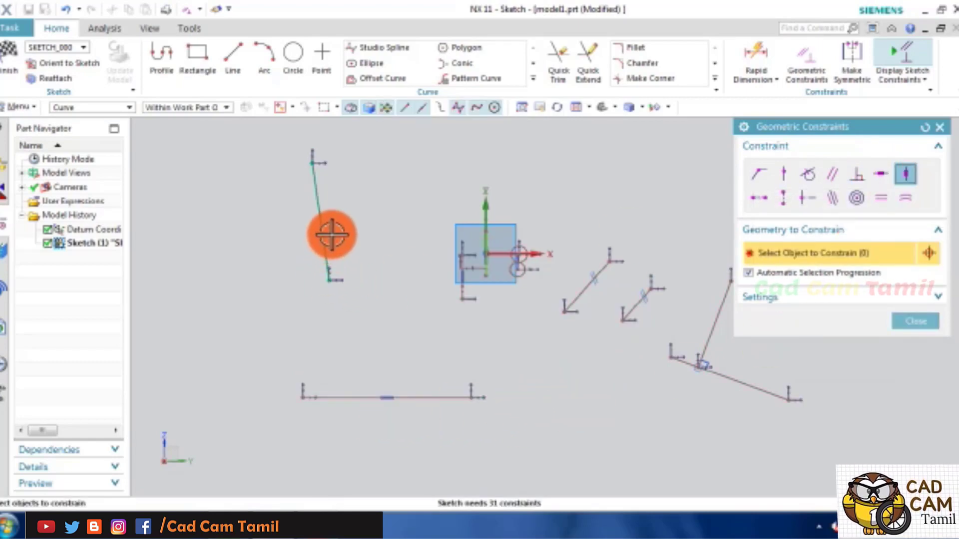
{"action": "left_click", "coordinate": [315, 188]}
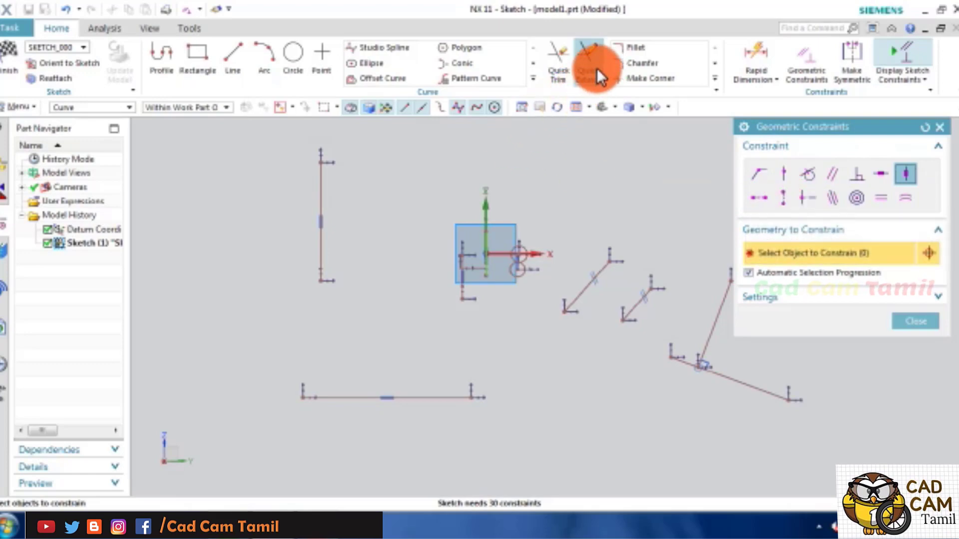
Step: Align the long horizontal line with the midpoint of the short vertical line at the sketch origin using a Midpoint constraint
{"action": "left_click", "coordinate": [231, 58]}
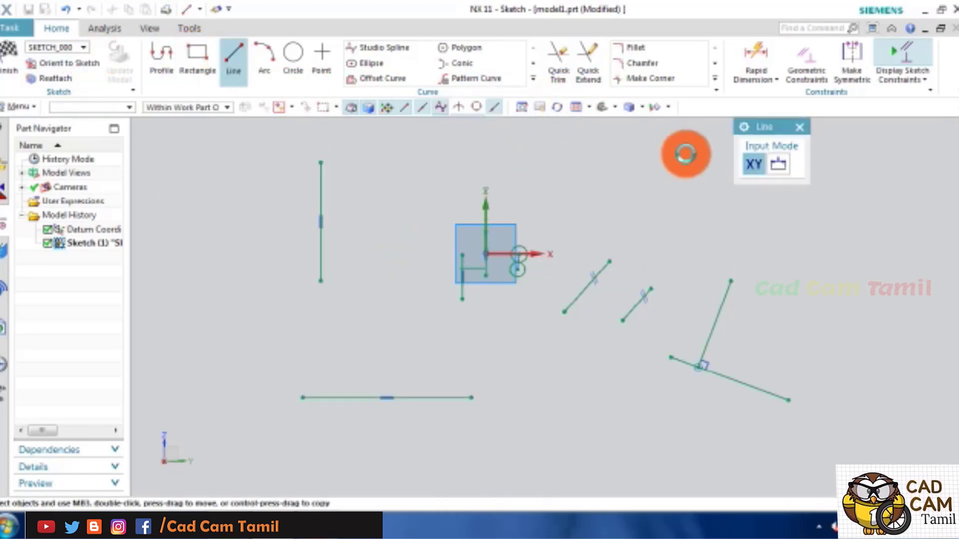
{"action": "left_click", "coordinate": [800, 126]}
{"action": "key", "text": "c"}
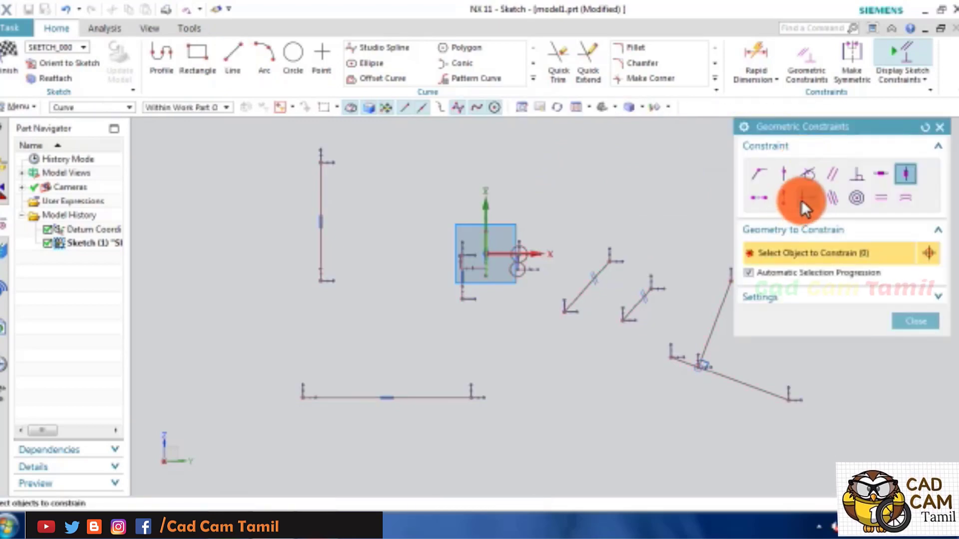
{"action": "left_click", "coordinate": [802, 200]}
{"action": "left_click", "coordinate": [389, 396]}
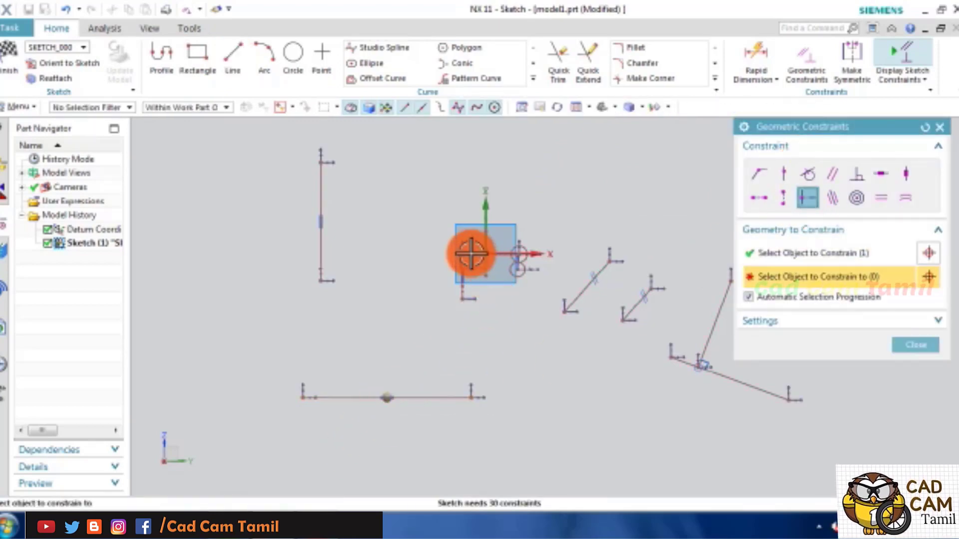
{"action": "left_click", "coordinate": [486, 265]}
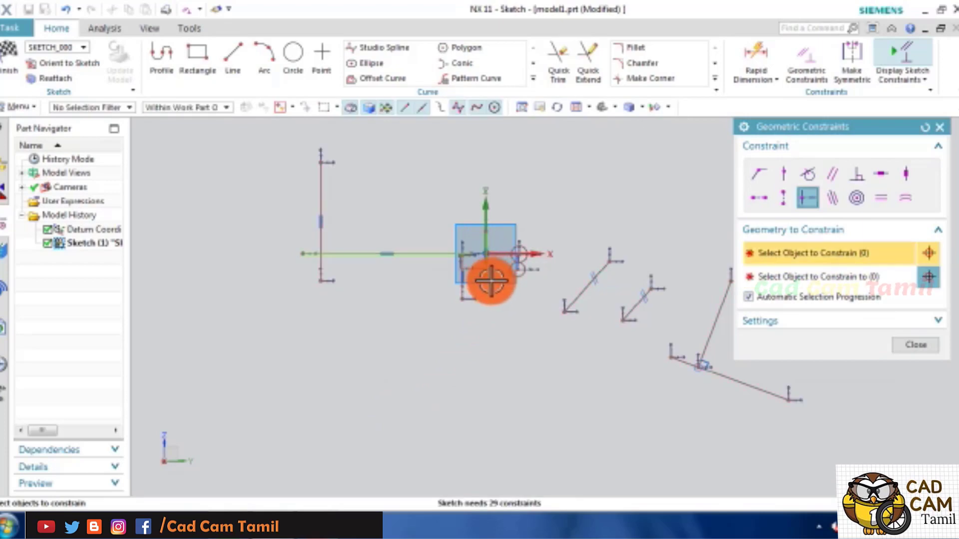
{"action": "scroll", "coordinate": [473, 261], "scroll_direction": "up", "scroll_amount": 2}
{"action": "scroll", "coordinate": [504, 245], "scroll_direction": "up", "scroll_amount": 2}
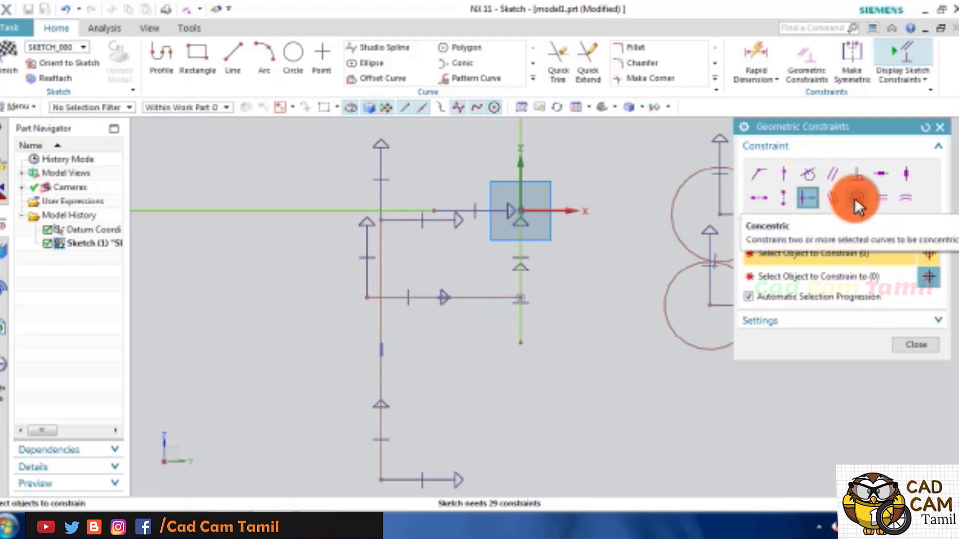
Step: Draw a horizontal line about 550 long below and left of the origin, and another about 1450 long beneath it
{"action": "left_click", "coordinate": [885, 202]}
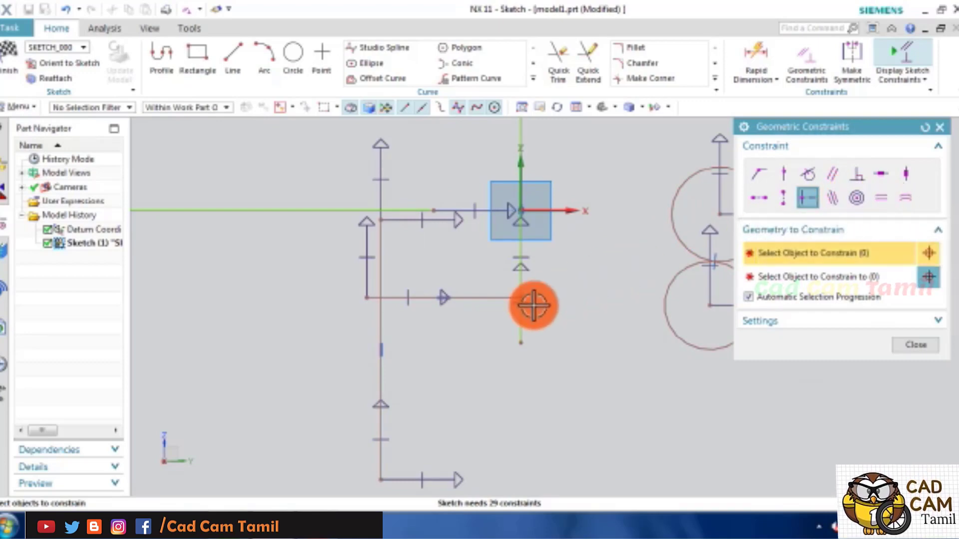
{"action": "scroll", "coordinate": [531, 302], "scroll_direction": "down", "scroll_amount": 5}
{"action": "left_click", "coordinate": [233, 56]}
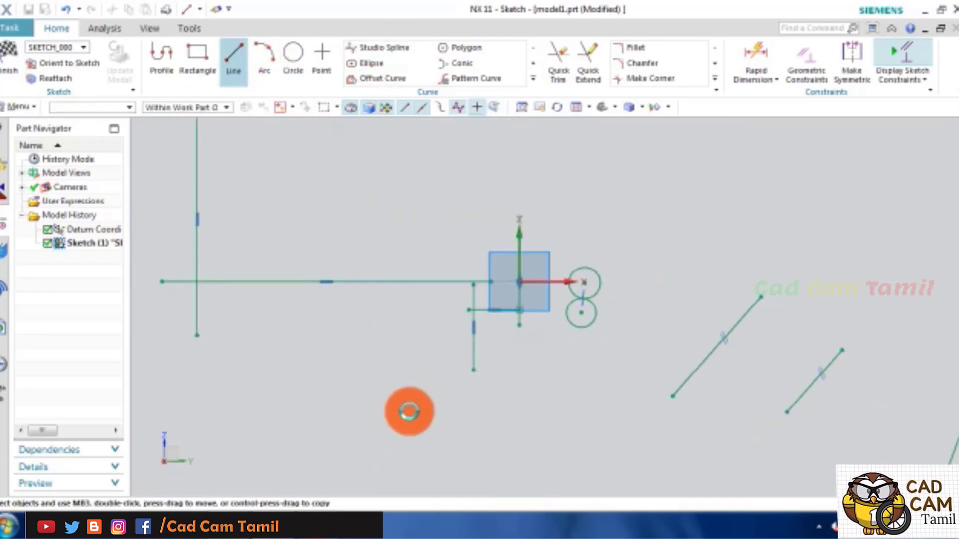
{"action": "left_click", "coordinate": [379, 425]}
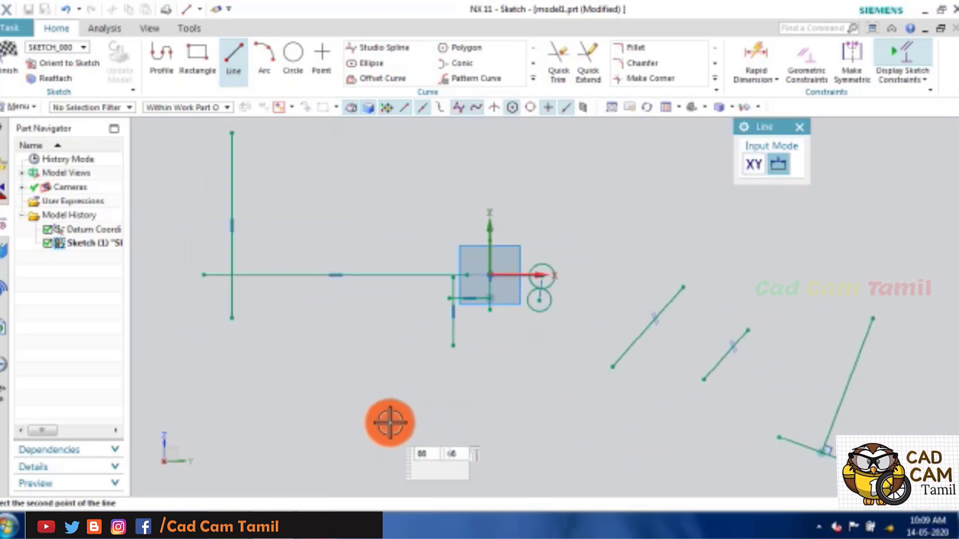
{"action": "left_click", "coordinate": [447, 425]}
{"action": "left_click", "coordinate": [283, 461]}
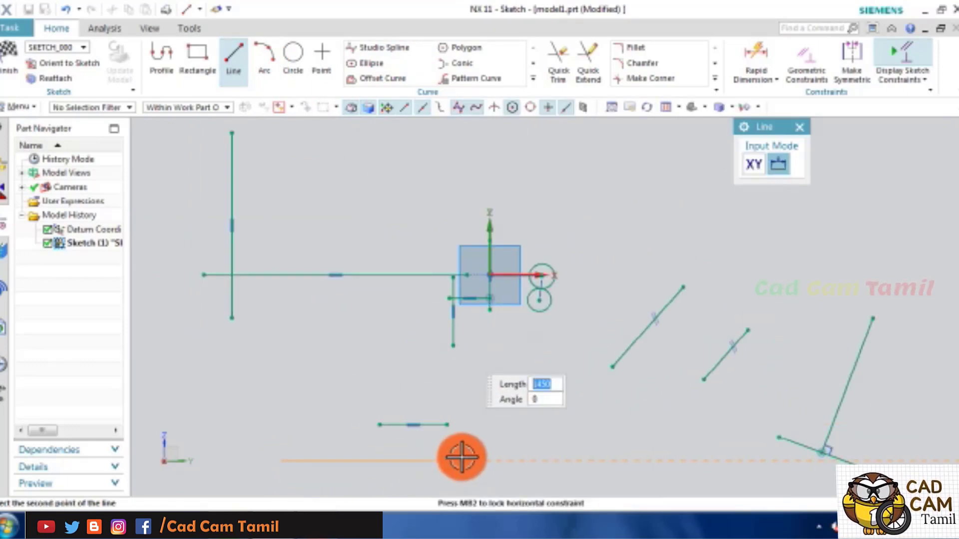
{"action": "left_click", "coordinate": [461, 458]}
{"action": "left_click", "coordinate": [801, 129]}
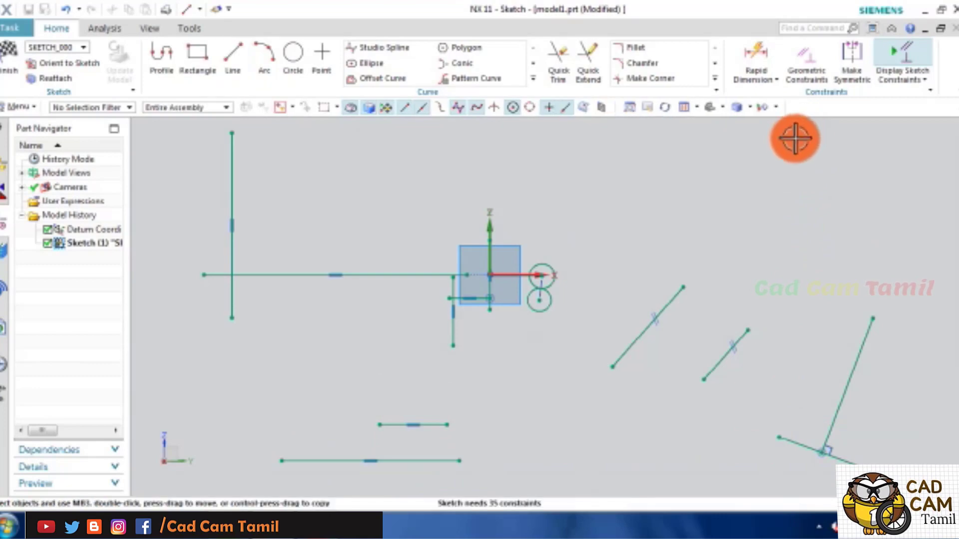
Step: Make the two new horizontal lines the same length with an Equal Length constraint
{"action": "key", "text": "c"}
{"action": "left_click", "coordinate": [880, 198]}
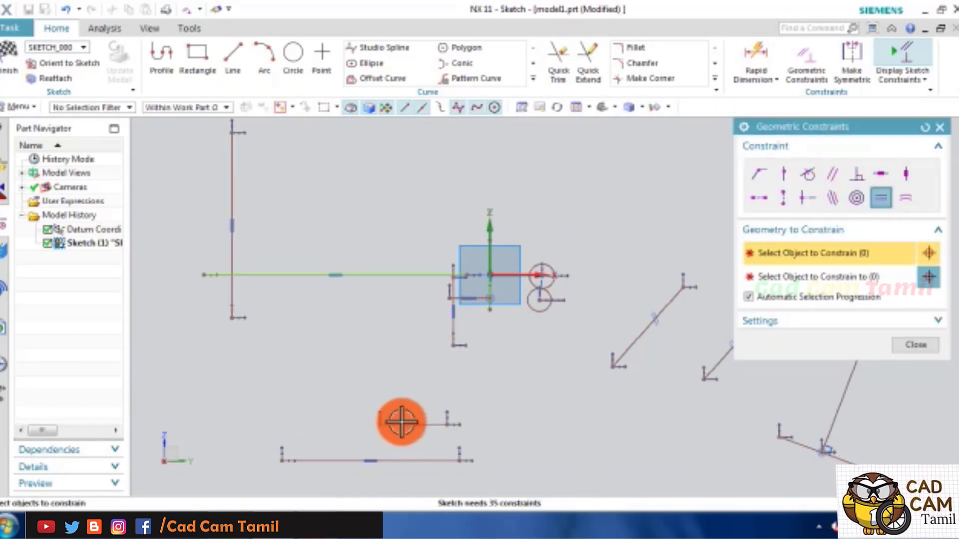
{"action": "left_click", "coordinate": [389, 460]}
{"action": "left_click", "coordinate": [389, 459]}
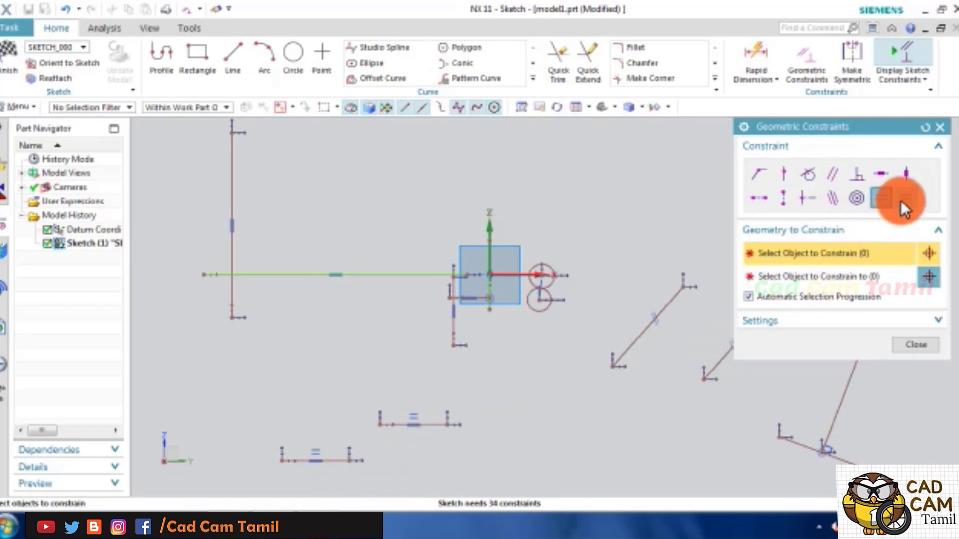
Step: Draw a tiny arc and a larger arc by center and endpoints below and to the right of the origin
{"action": "left_click", "coordinate": [266, 57]}
{"action": "left_click", "coordinate": [523, 472]}
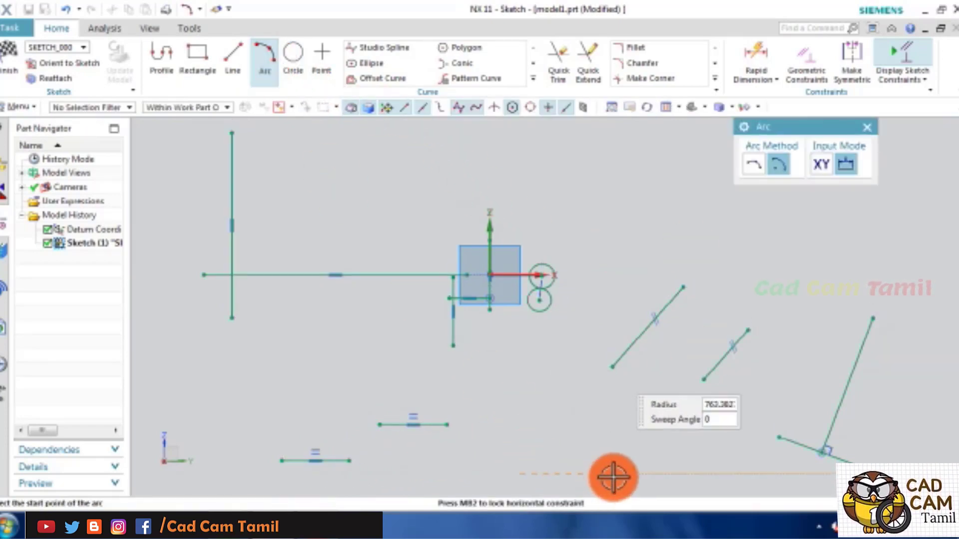
{"action": "left_click", "coordinate": [580, 462]}
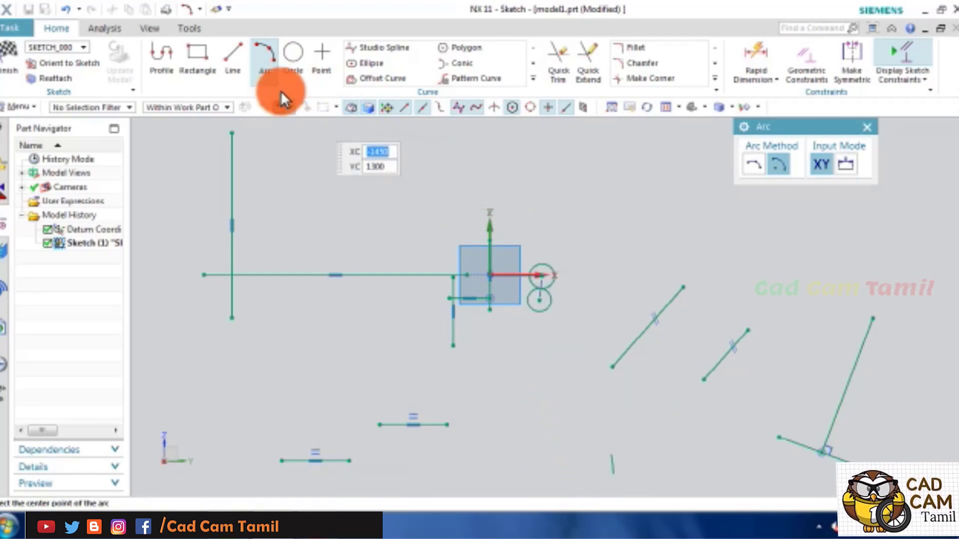
{"action": "left_click", "coordinate": [273, 66]}
{"action": "left_click", "coordinate": [866, 128]}
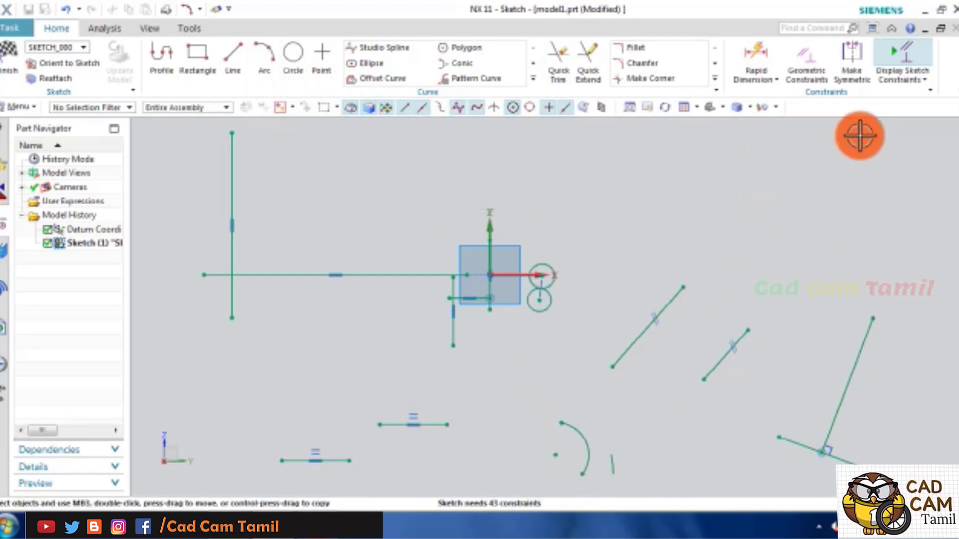
Step: Give the two arcs the same radius with an Equal Radius constraint
{"action": "key", "text": "c"}
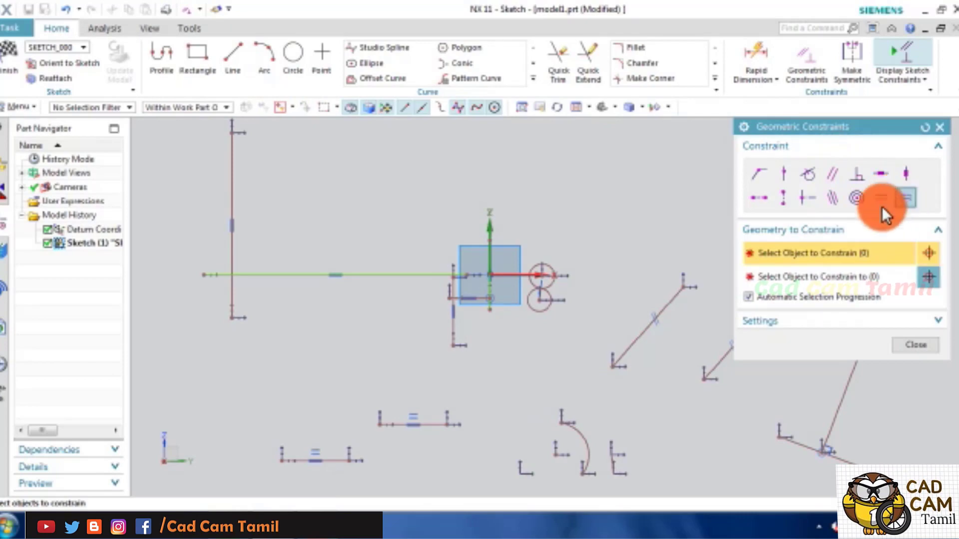
{"action": "scroll", "coordinate": [575, 465], "scroll_direction": "up", "scroll_amount": 2}
{"action": "left_click", "coordinate": [614, 463]}
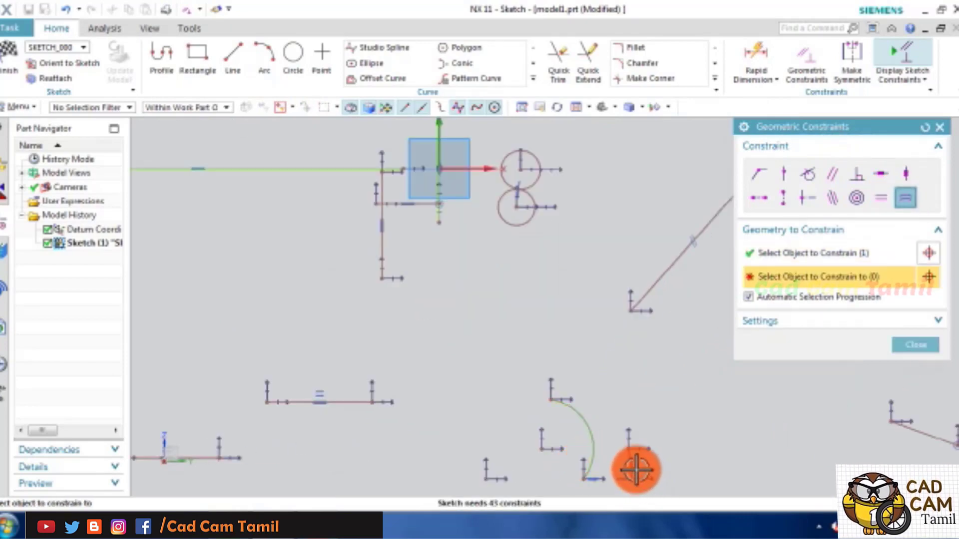
{"action": "left_click", "coordinate": [659, 470]}
{"action": "scroll", "coordinate": [663, 469], "scroll_direction": "down", "scroll_amount": 1}
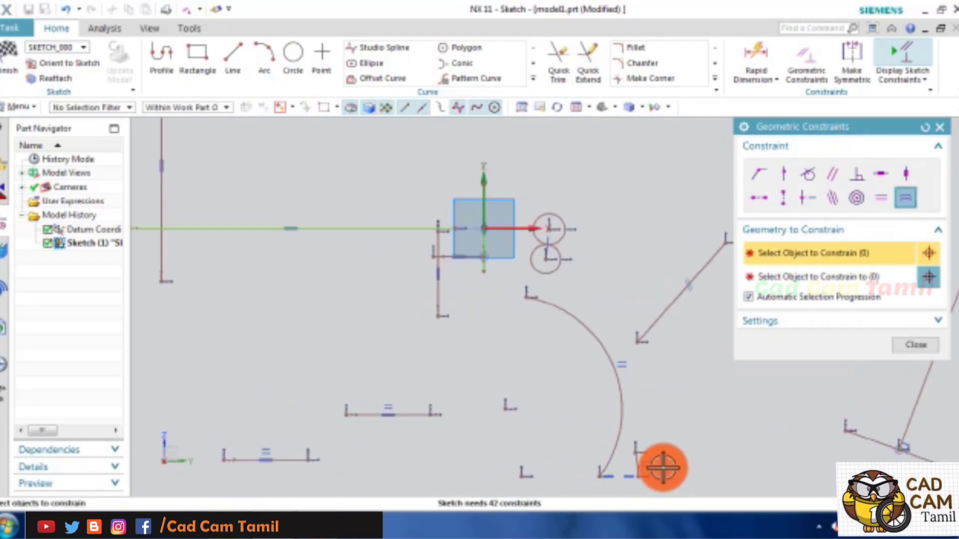
Step: Delete the two arcs from the sketch
{"action": "scroll", "coordinate": [662, 466], "scroll_direction": "up", "scroll_amount": 2}
{"action": "key", "text": "Escape"}
{"action": "scroll", "coordinate": [526, 357], "scroll_direction": "down", "scroll_amount": 4}
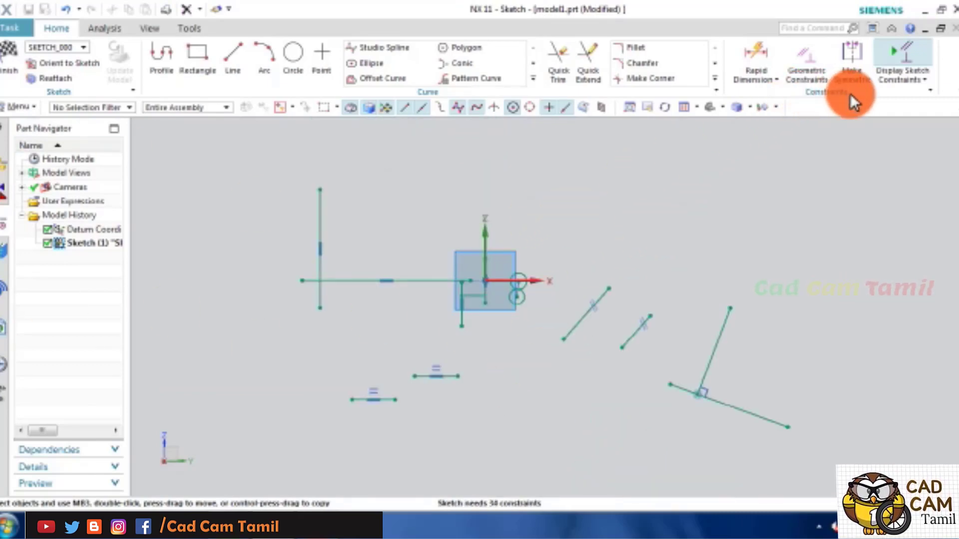
Step: Select all curves of the sketch and dimension them automatically with Auto Dimension, keeping the default dimensioning rules
{"action": "left_click", "coordinate": [906, 78]}
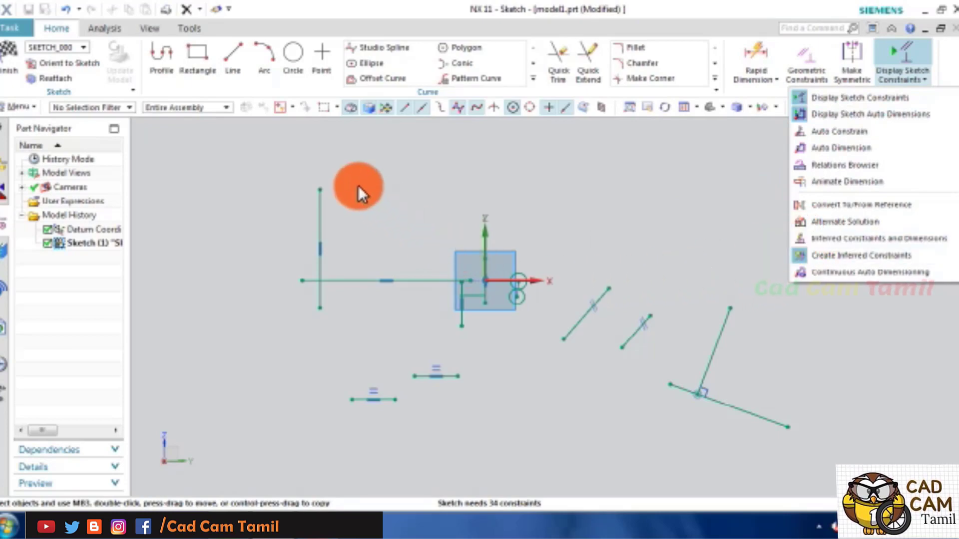
{"action": "left_click", "coordinate": [282, 161]}
{"action": "mouse_move", "coordinate": [281, 163]}
{"action": "left_mouse_down"}
{"action": "mouse_move", "coordinate": [803, 471]}
{"action": "mouse_move", "coordinate": [855, 445]}
{"action": "left_mouse_up"}
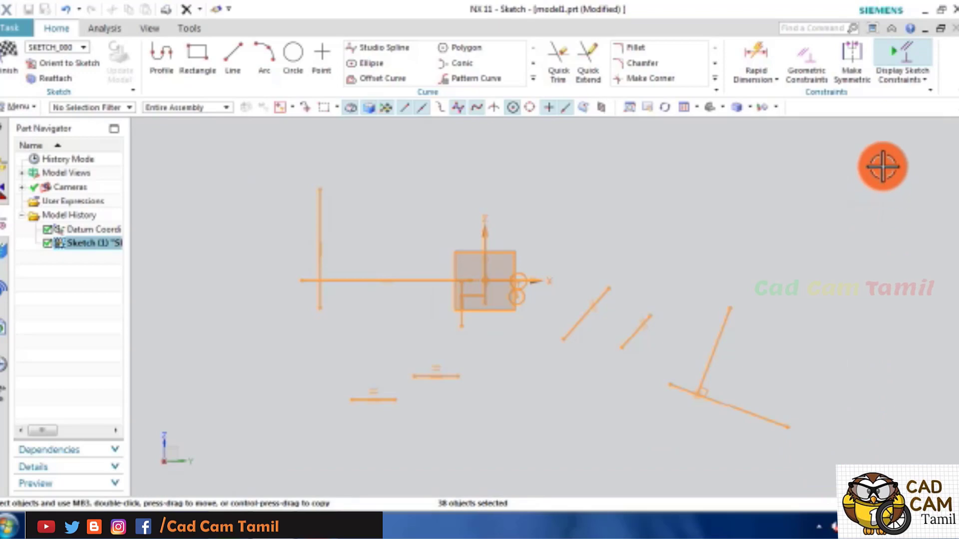
{"action": "left_click", "coordinate": [898, 82]}
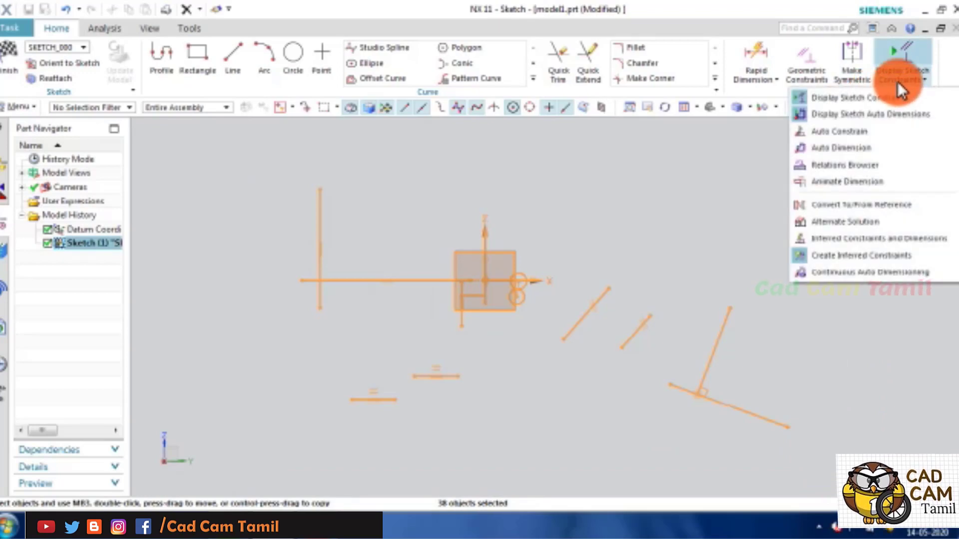
{"action": "left_click", "coordinate": [860, 149]}
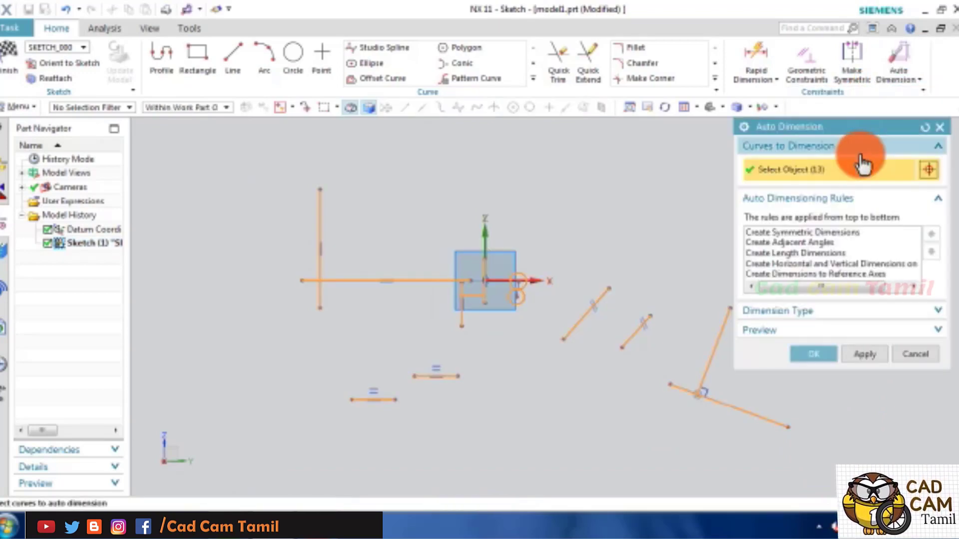
{"action": "left_click", "coordinate": [817, 355]}
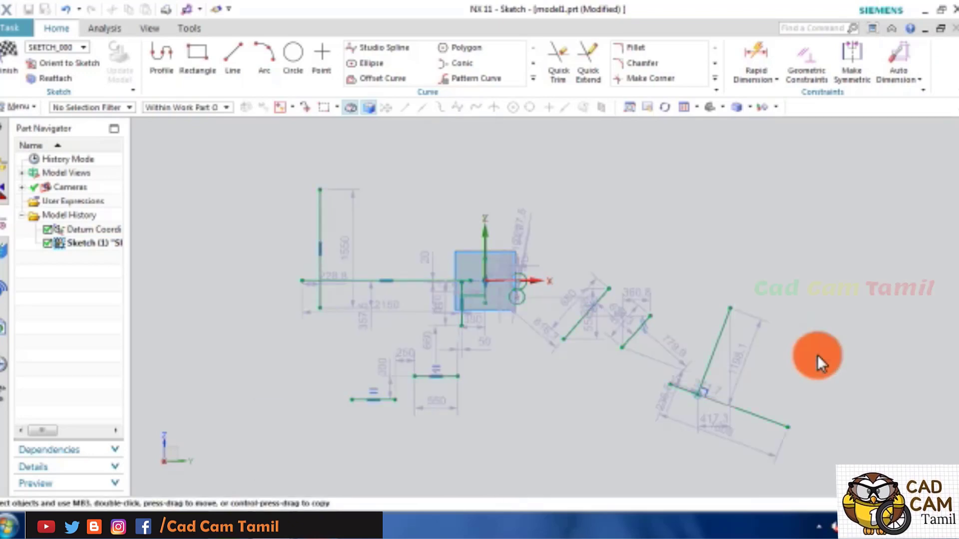
Step: Examine the automatic dimensions and the constraint state of the curves across the whole sketch
{"action": "scroll", "coordinate": [620, 361], "scroll_direction": "up", "scroll_amount": 2}
{"action": "scroll", "coordinate": [645, 359], "scroll_direction": "down", "scroll_amount": 3}
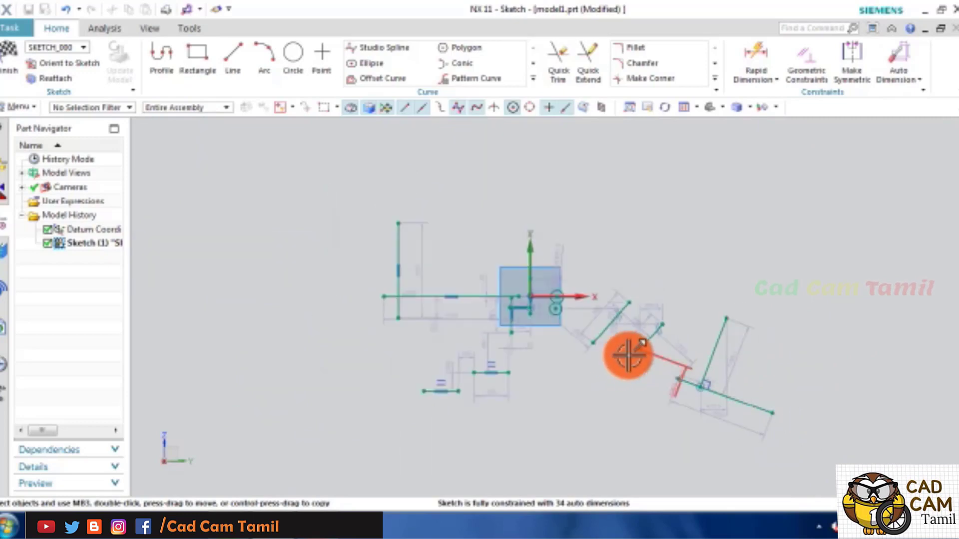
{"action": "scroll", "coordinate": [562, 348], "scroll_direction": "up", "scroll_amount": 2}
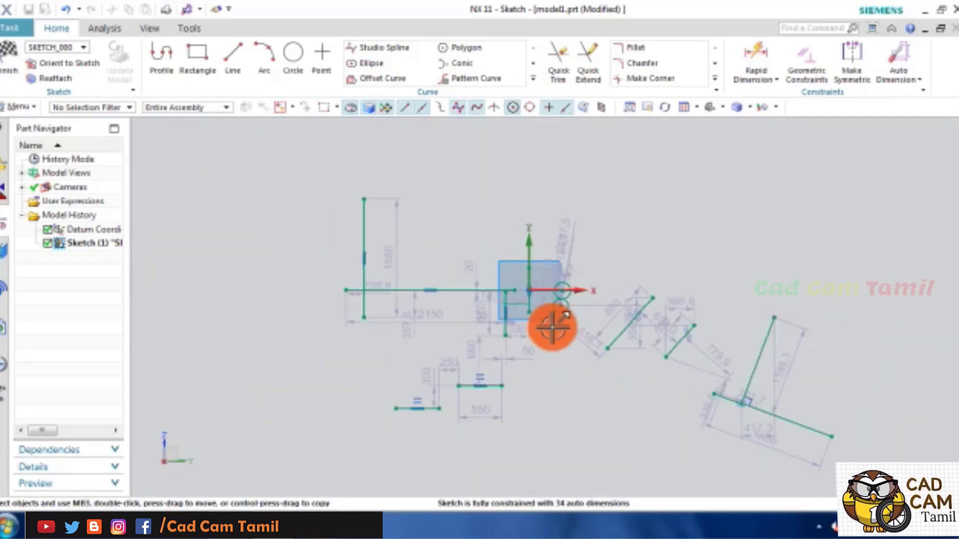
{"action": "key", "text": "c"}
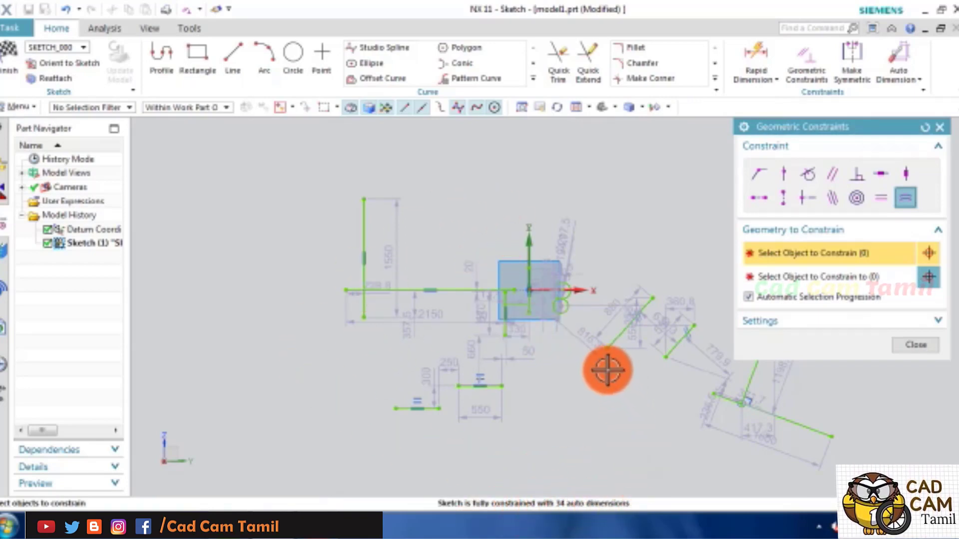
{"action": "scroll", "coordinate": [522, 382], "scroll_direction": "up", "scroll_amount": 3}
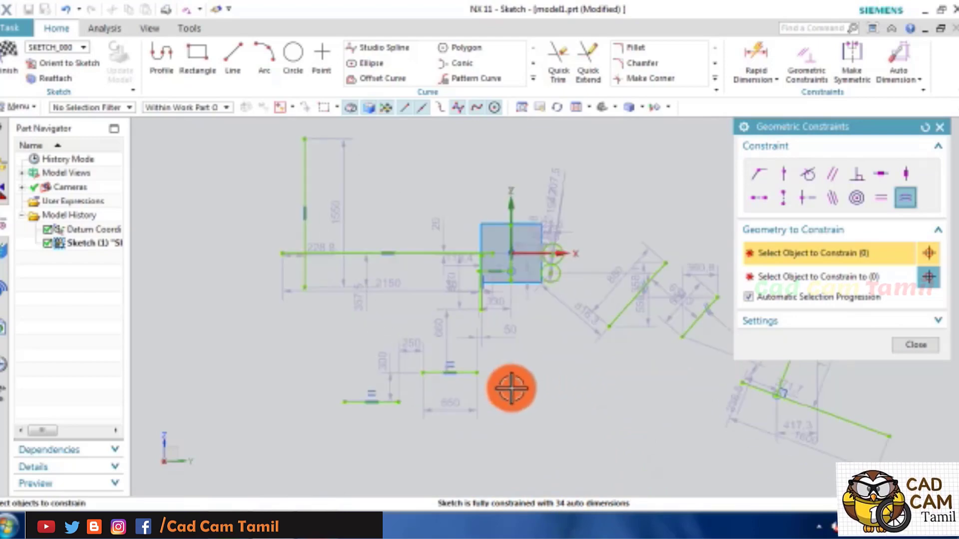
{"action": "scroll", "coordinate": [458, 364], "scroll_direction": "down", "scroll_amount": 4}
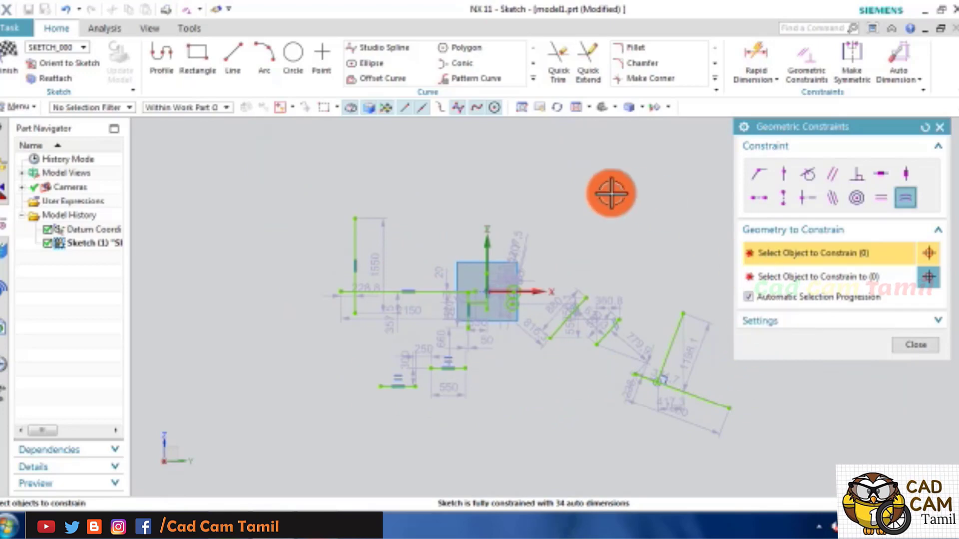
{"action": "left_click", "coordinate": [909, 346]}
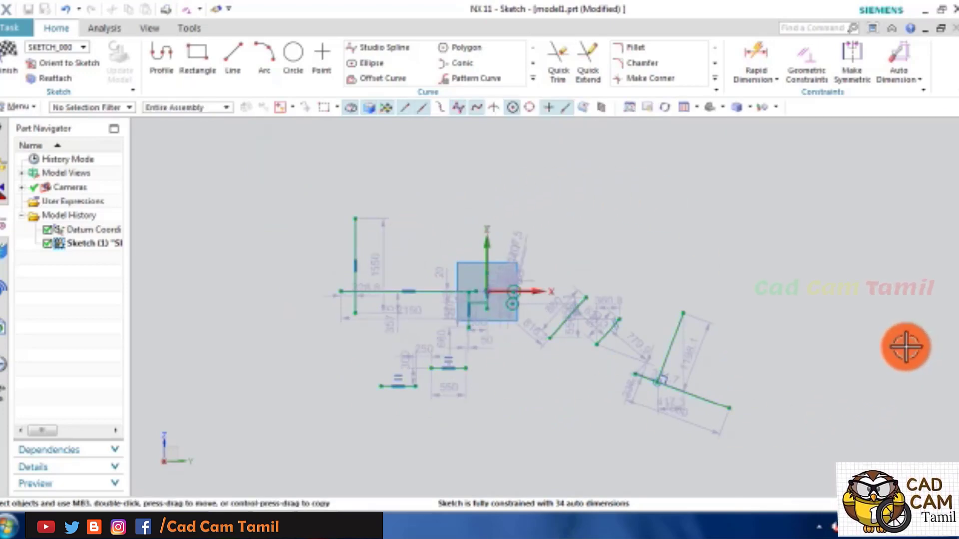